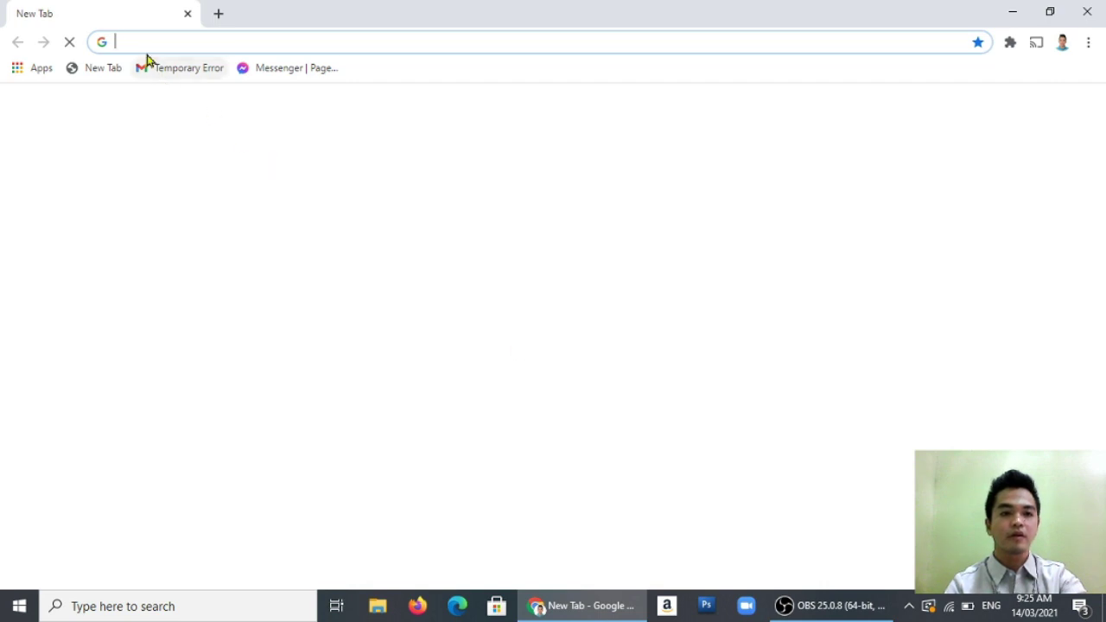
Step: Search the web for "Wondershare filmora 9"
key("Caps_Lock")
type("W")
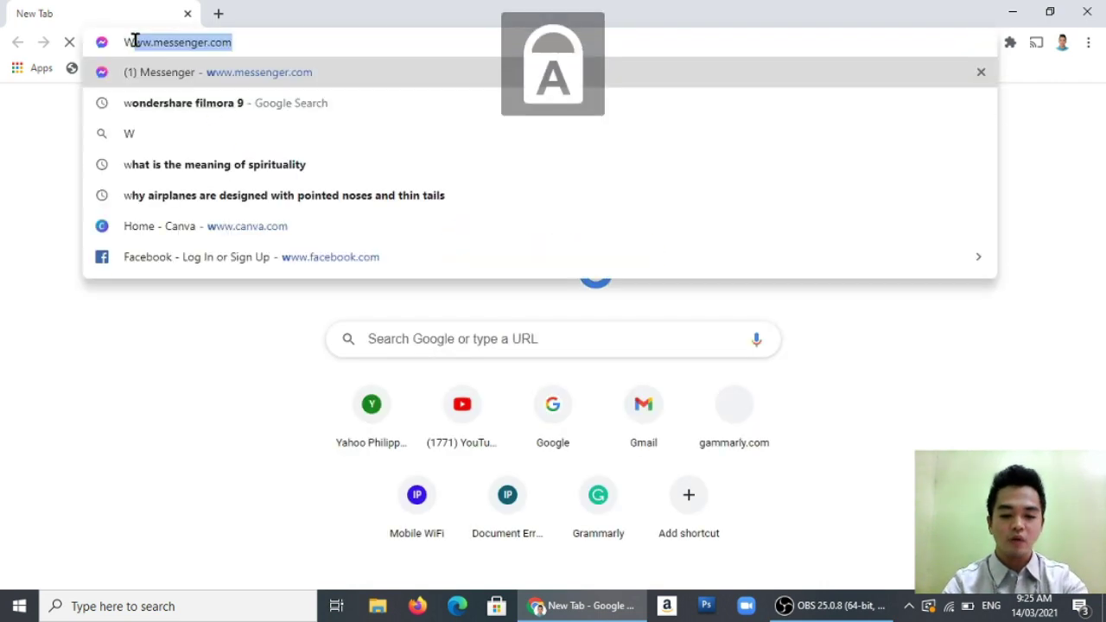
key("Caps_Lock")
type("onder")
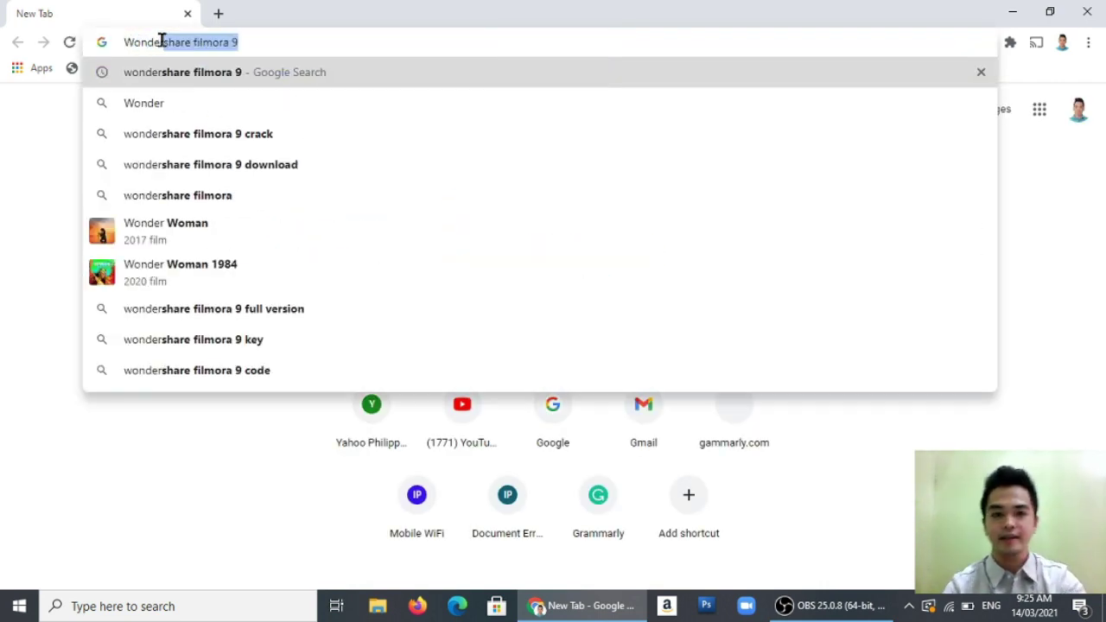
left_click(253, 39)
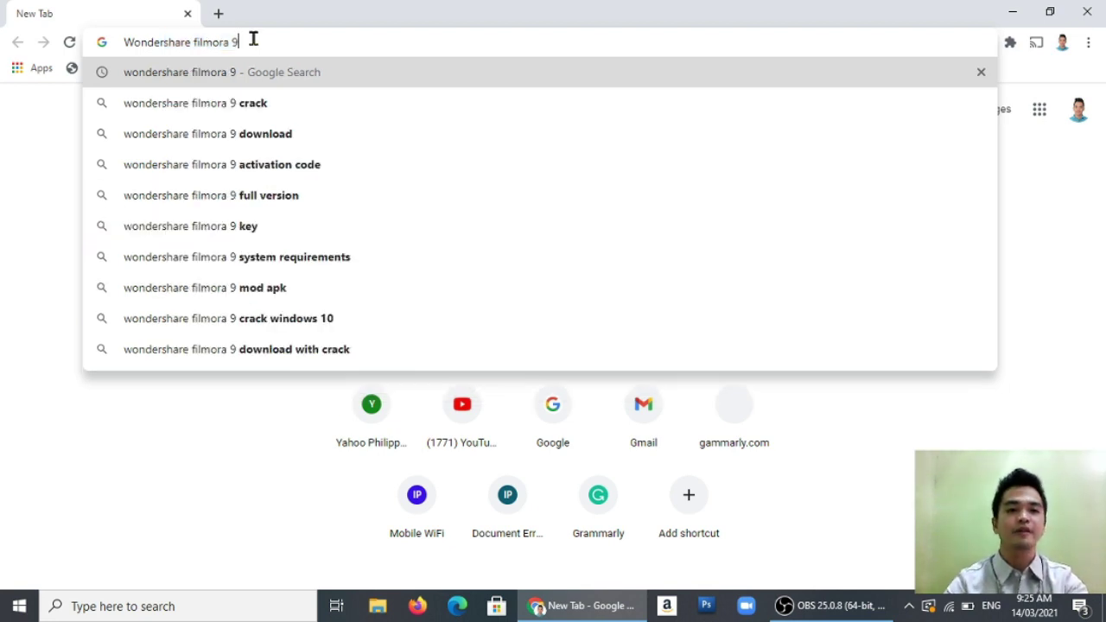
key("Return")
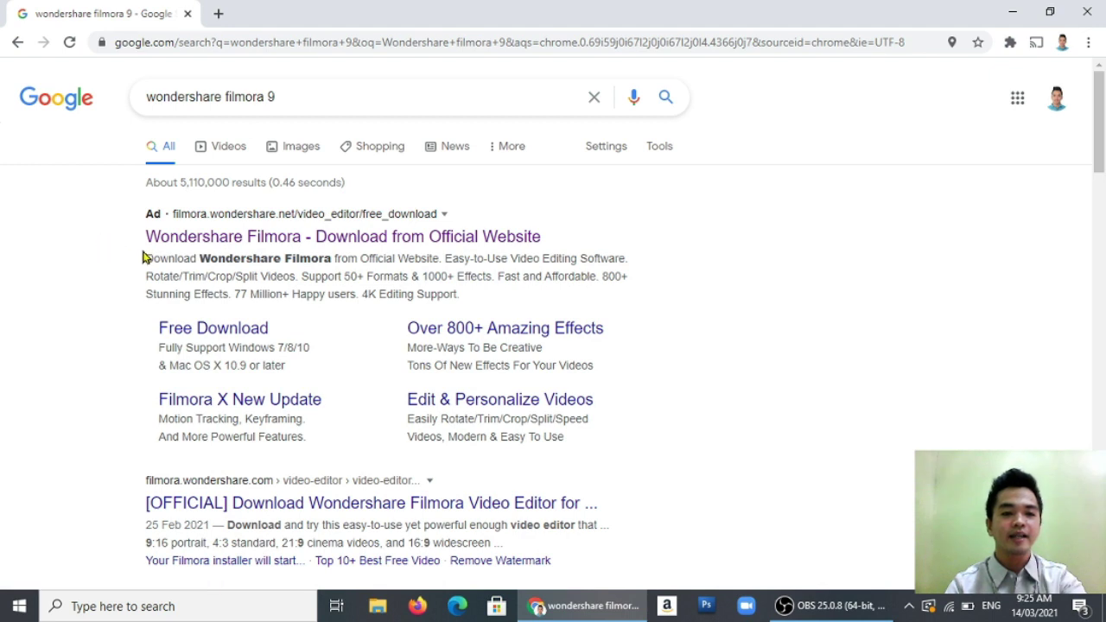
Step: Open the official Wondershare Filmora website from the search results and download the free Windows installer
left_click(279, 246)
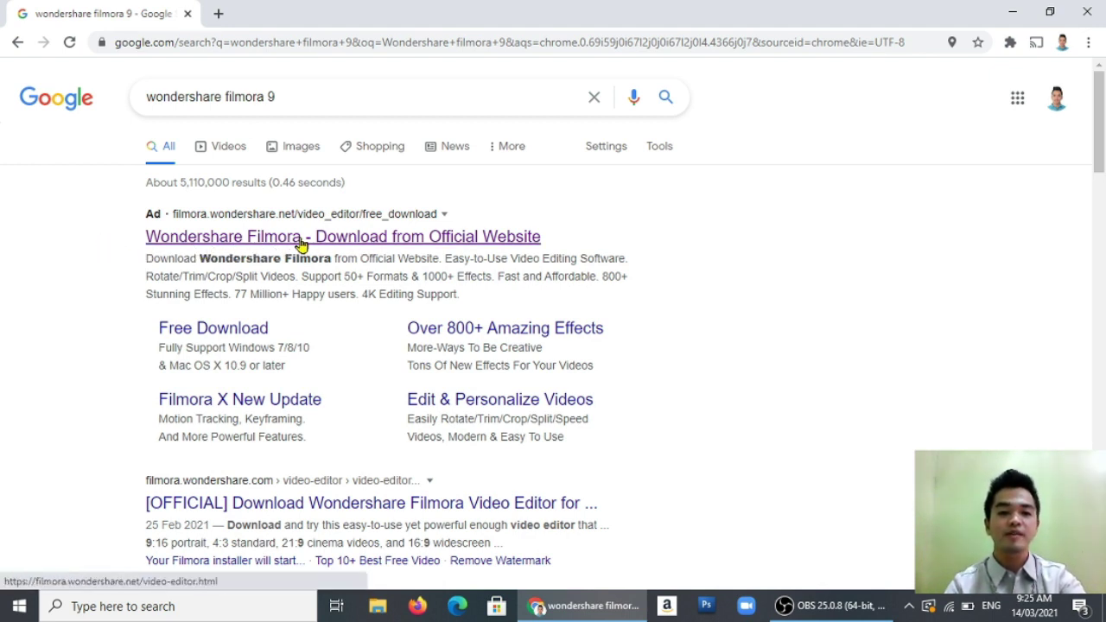
left_click(279, 244)
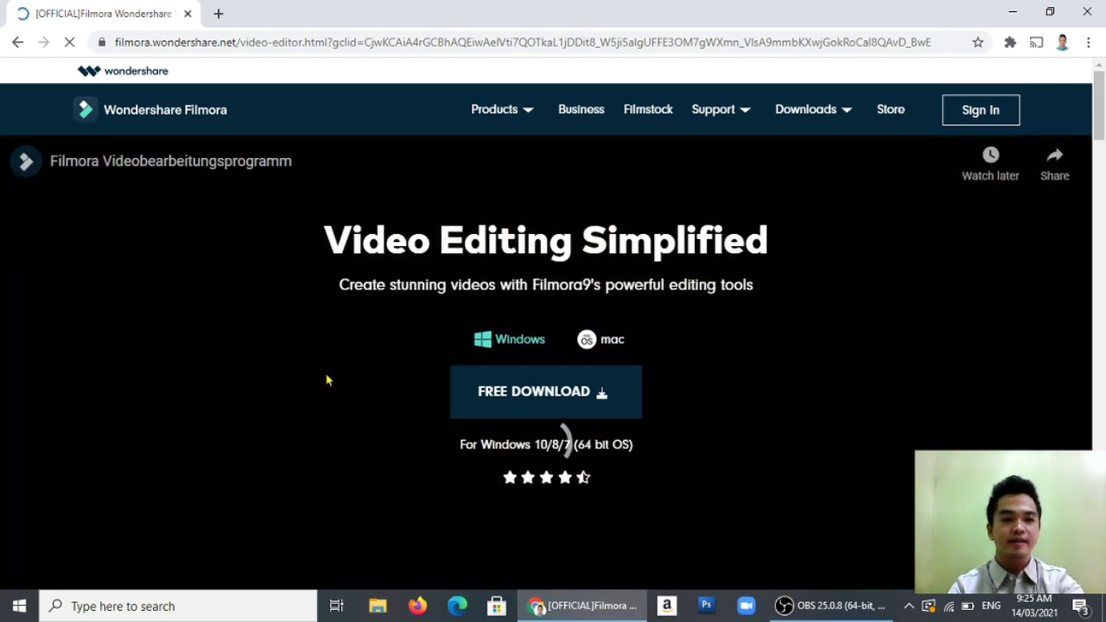
left_click(536, 395)
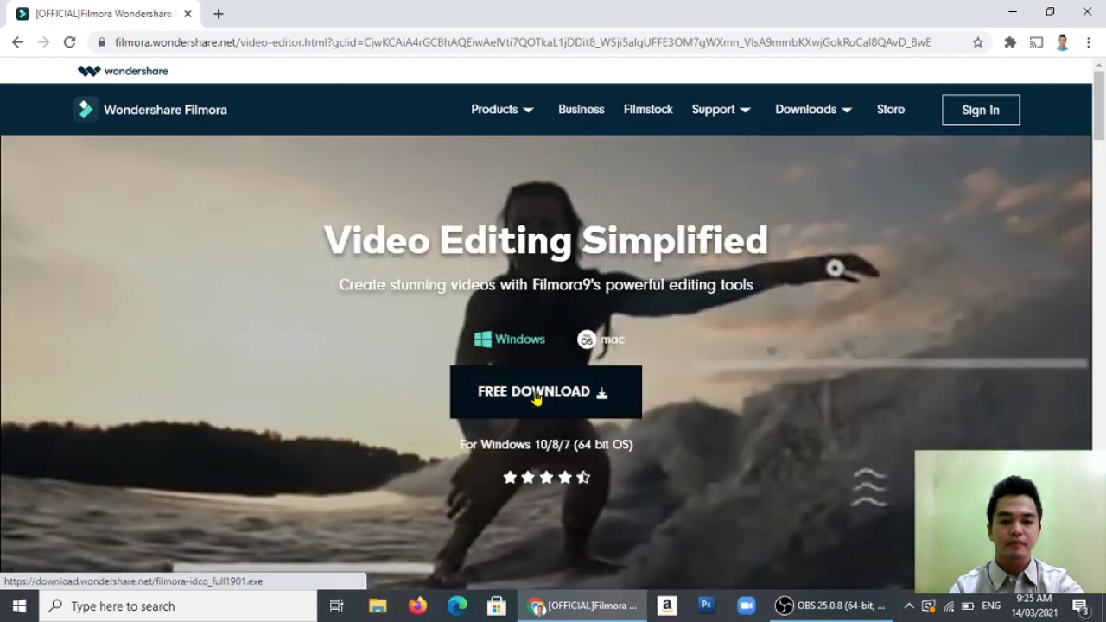
left_click(536, 395)
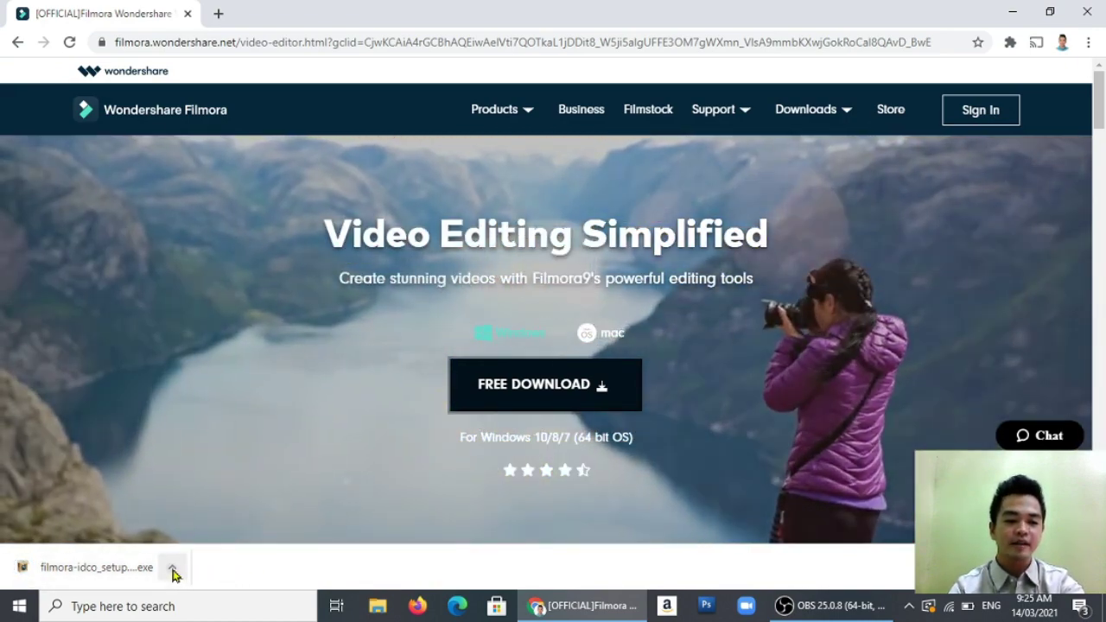
left_click(173, 570)
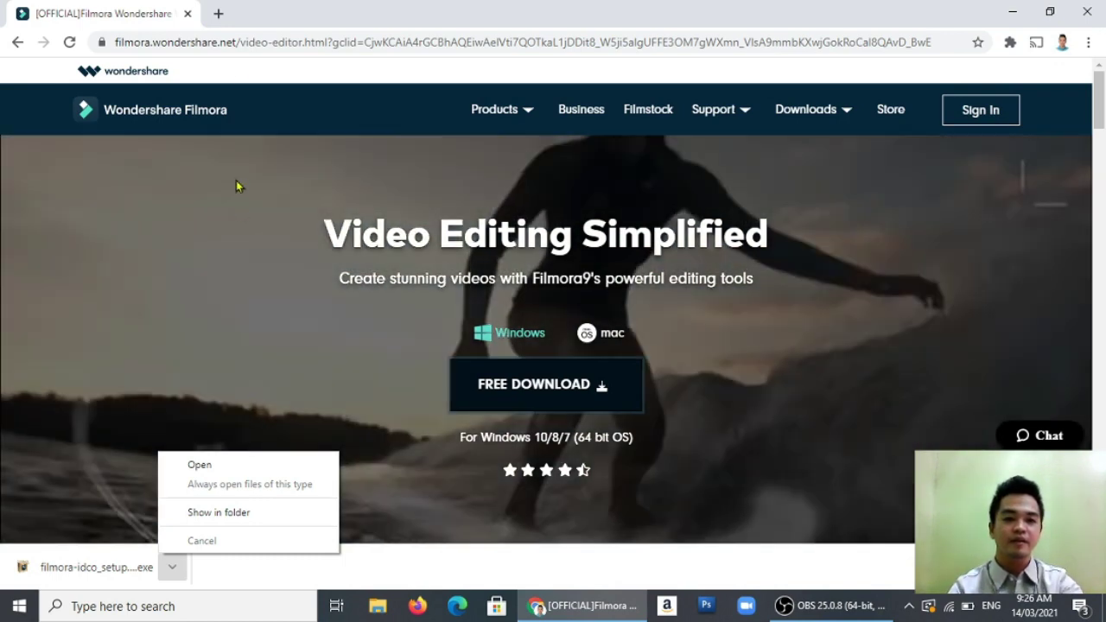
Step: Close the Filmora download page and launch Wondershare Filmora9 from the desktop
left_click(189, 18)
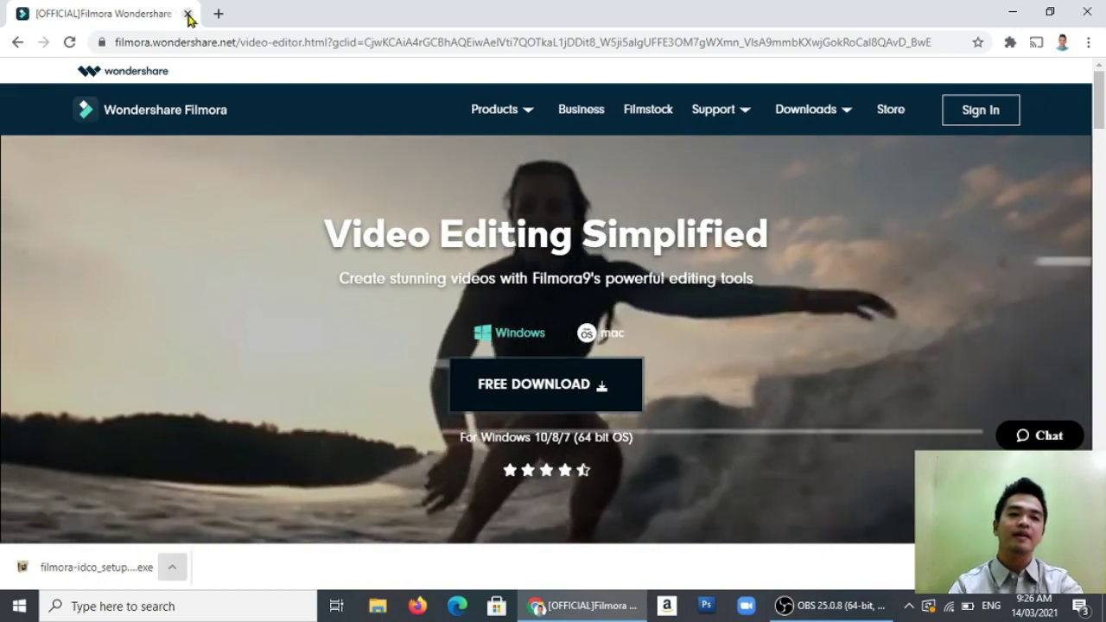
left_click(189, 15)
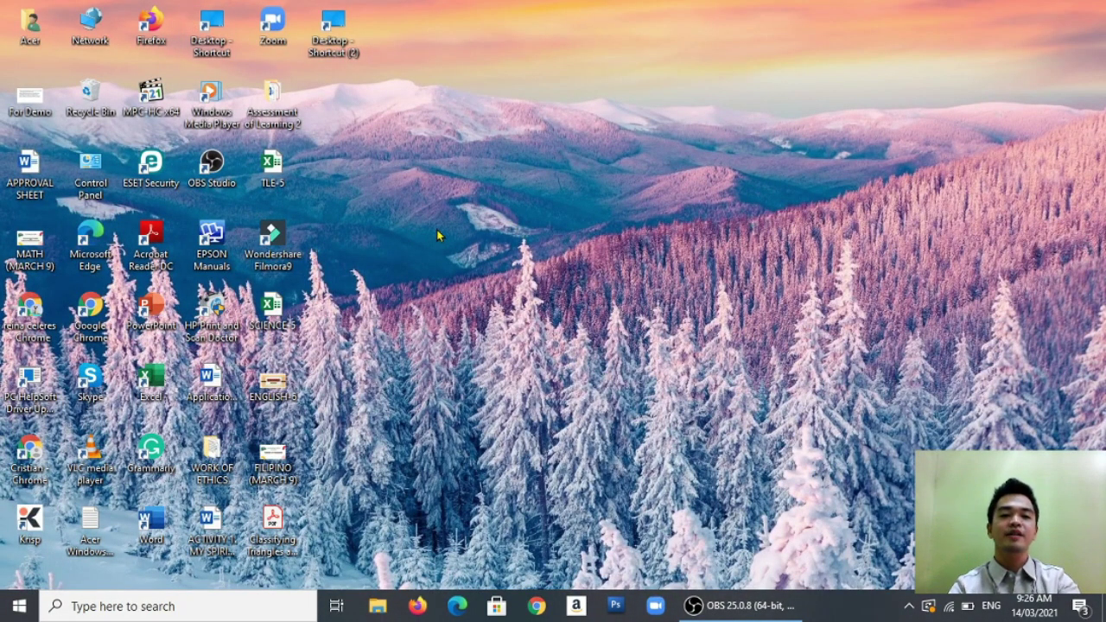
double_click(275, 247)
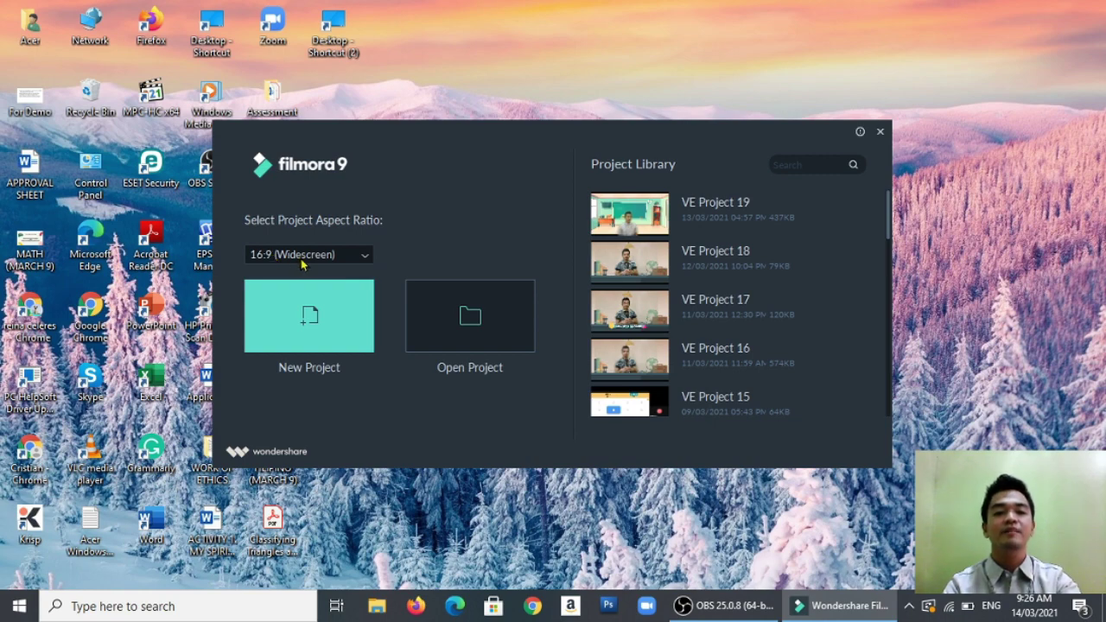
Step: Review the aspect ratio choices, keep 16:9 (Widescreen), and create a new project
left_click(362, 256)
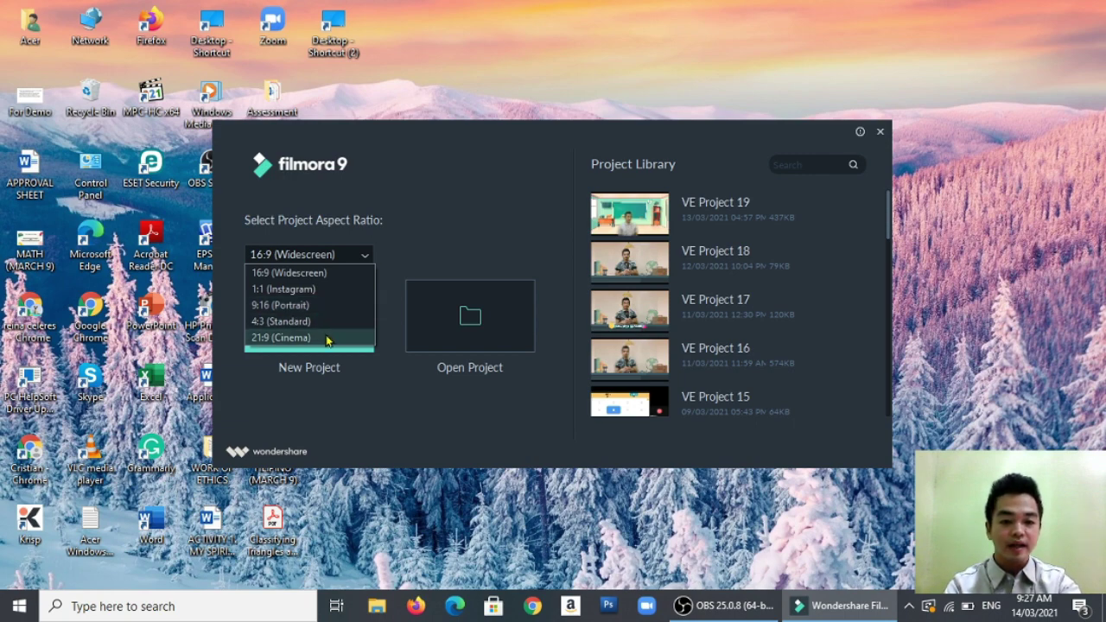
left_click(361, 254)
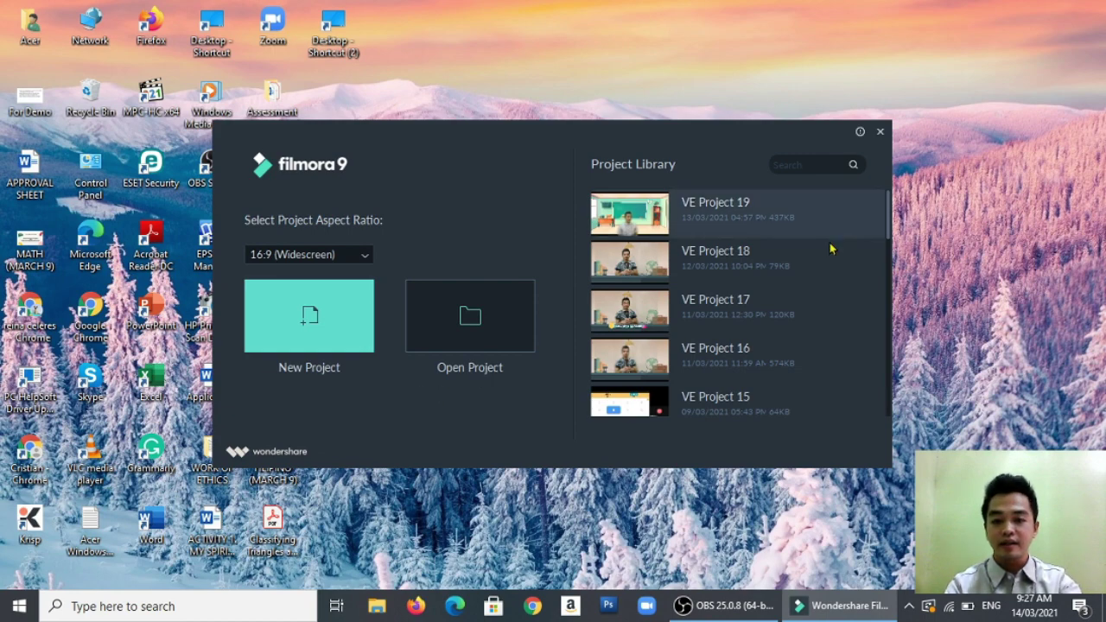
mouse_move(890, 218)
left_mouse_down()
mouse_move(890, 379)
mouse_move(893, 220)
left_mouse_up()
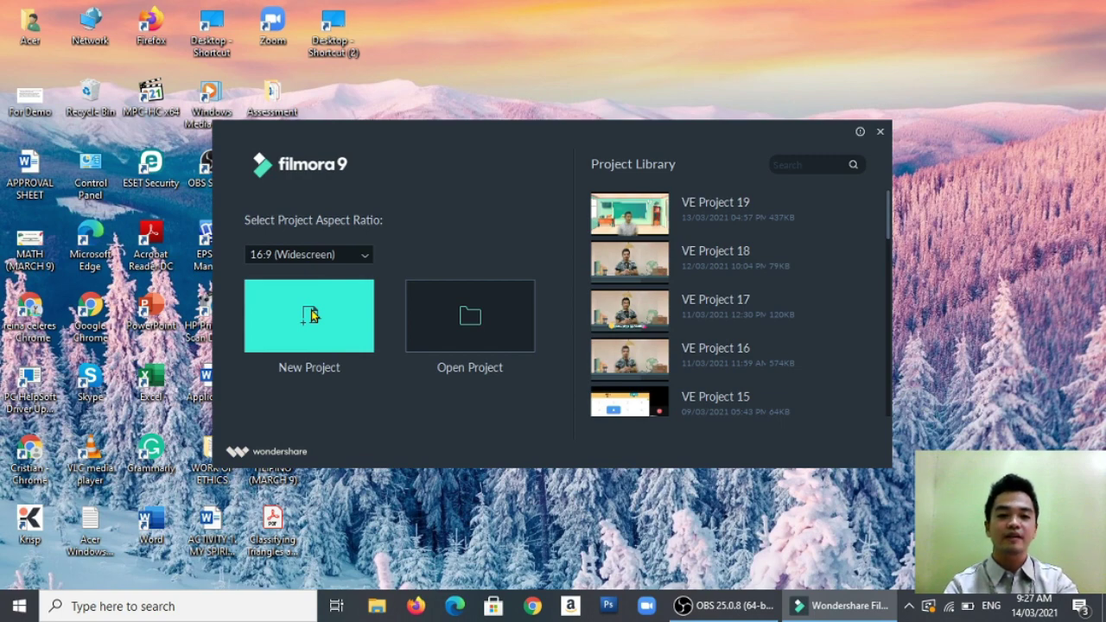
left_click(312, 316)
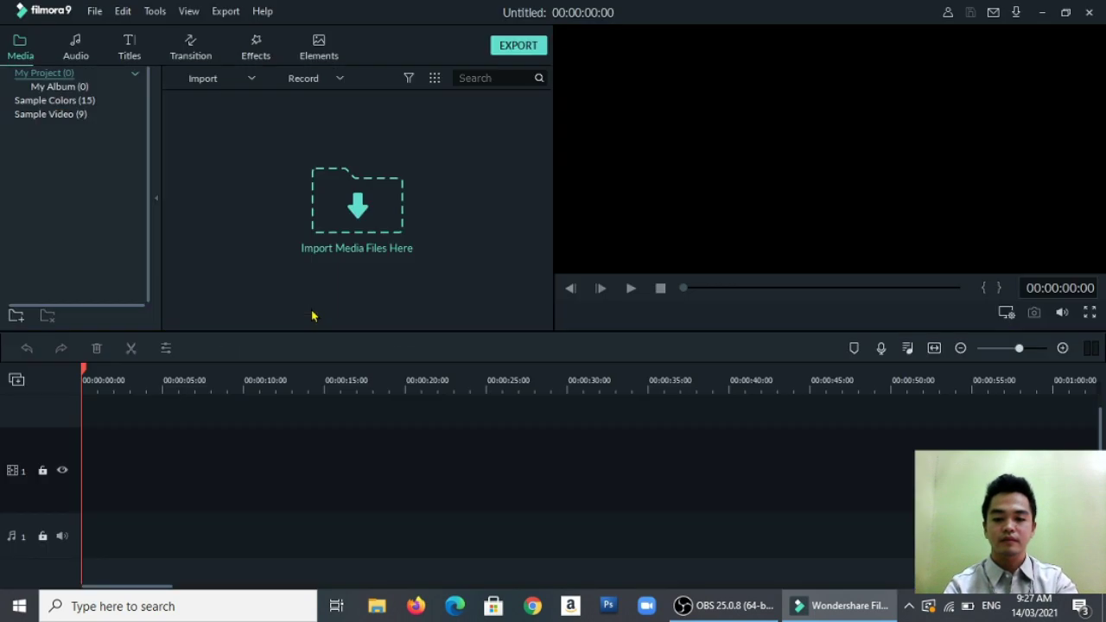
Step: Dismiss the file selection dialog without importing anything and close the Message Center announcement
left_click(313, 316)
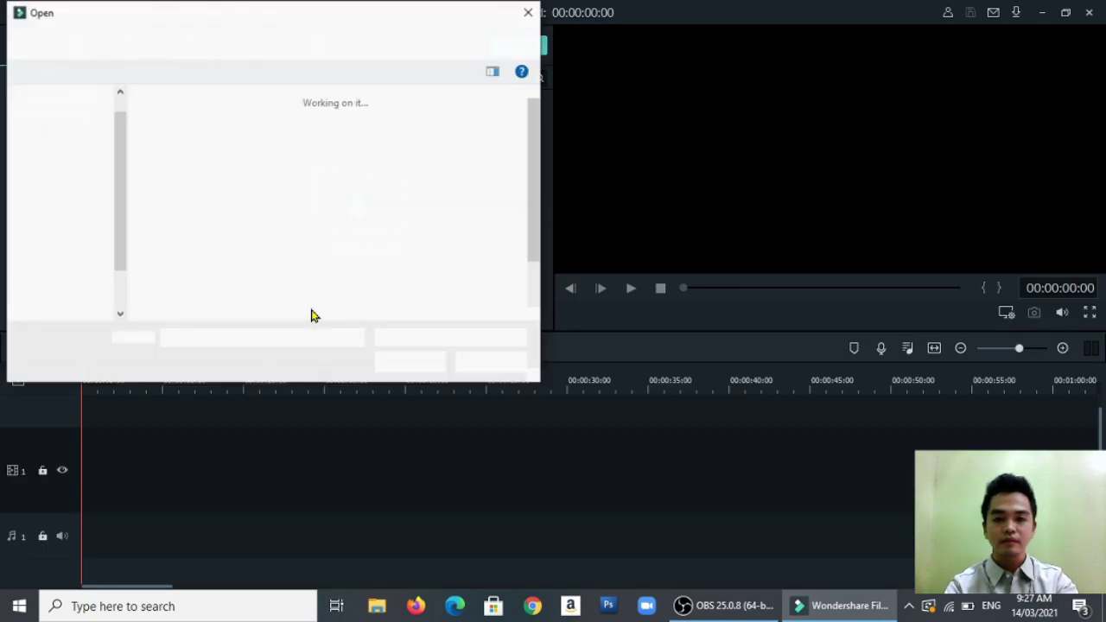
left_click(528, 12)
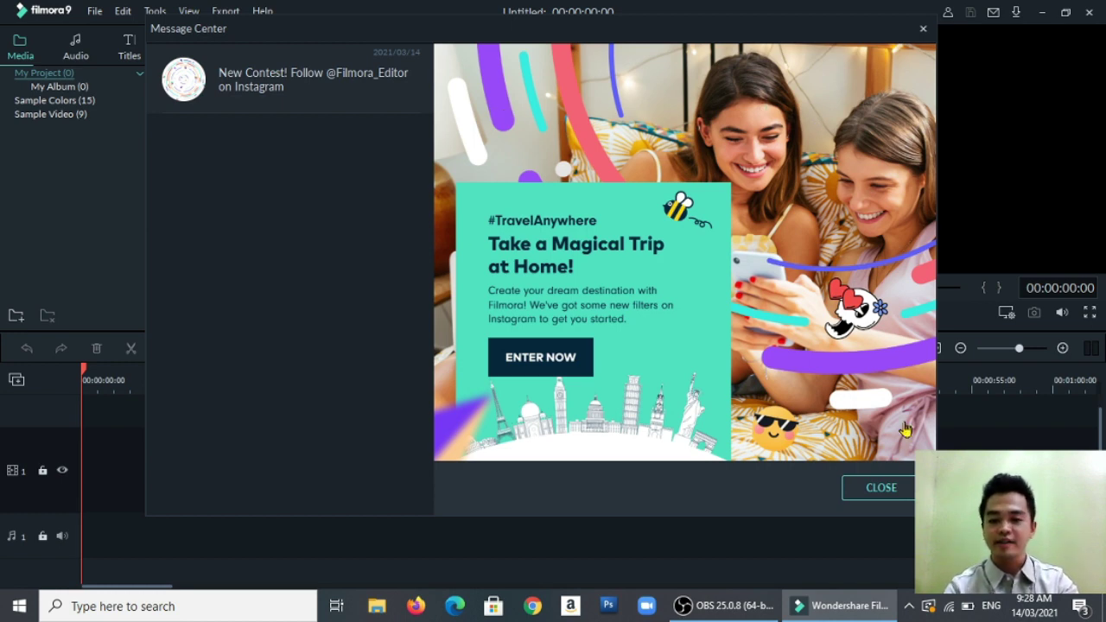
left_click(899, 492)
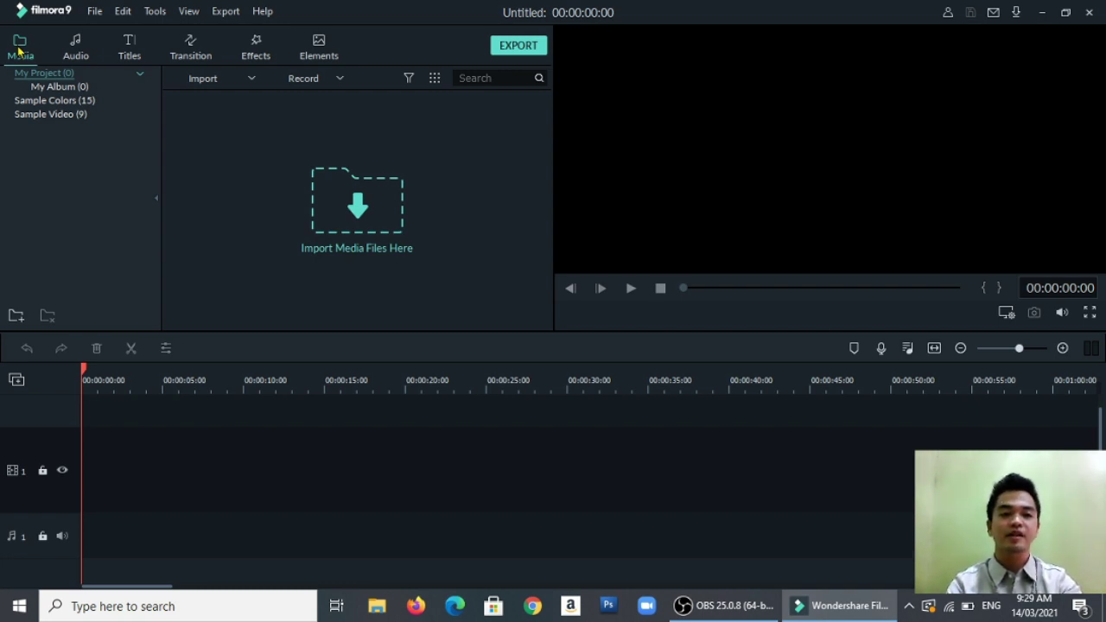
Step: Examine the Audio, Titles, Transition, Effects and Elements libraries, looking through the presets each one offers
left_click(85, 53)
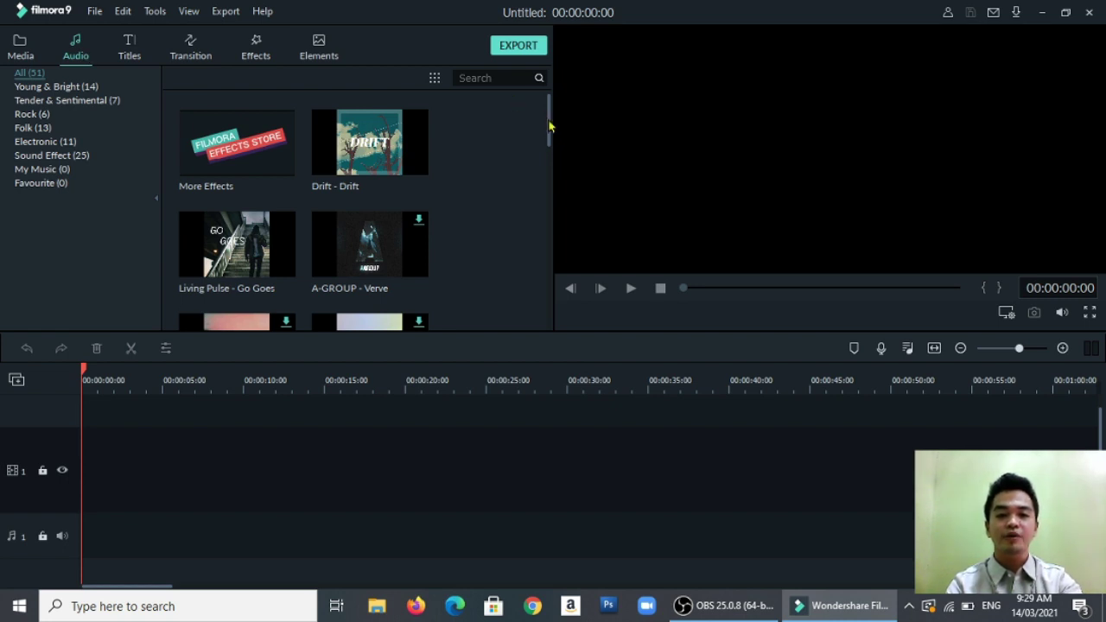
mouse_move(549, 126)
left_mouse_down()
mouse_move(544, 233)
mouse_move(539, 137)
left_mouse_up()
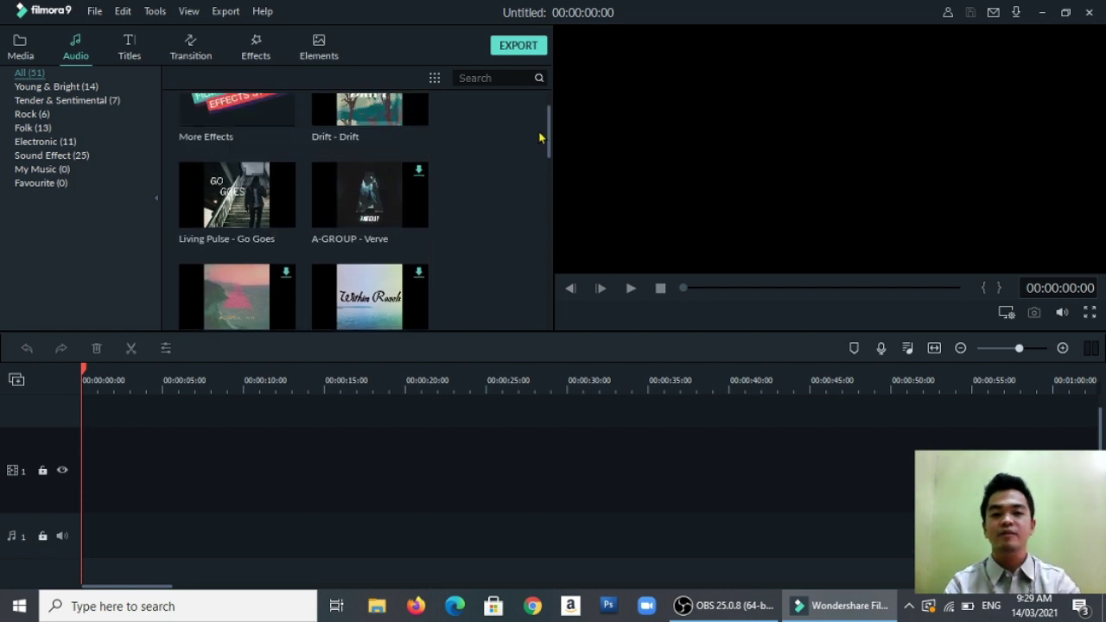
left_click(130, 43)
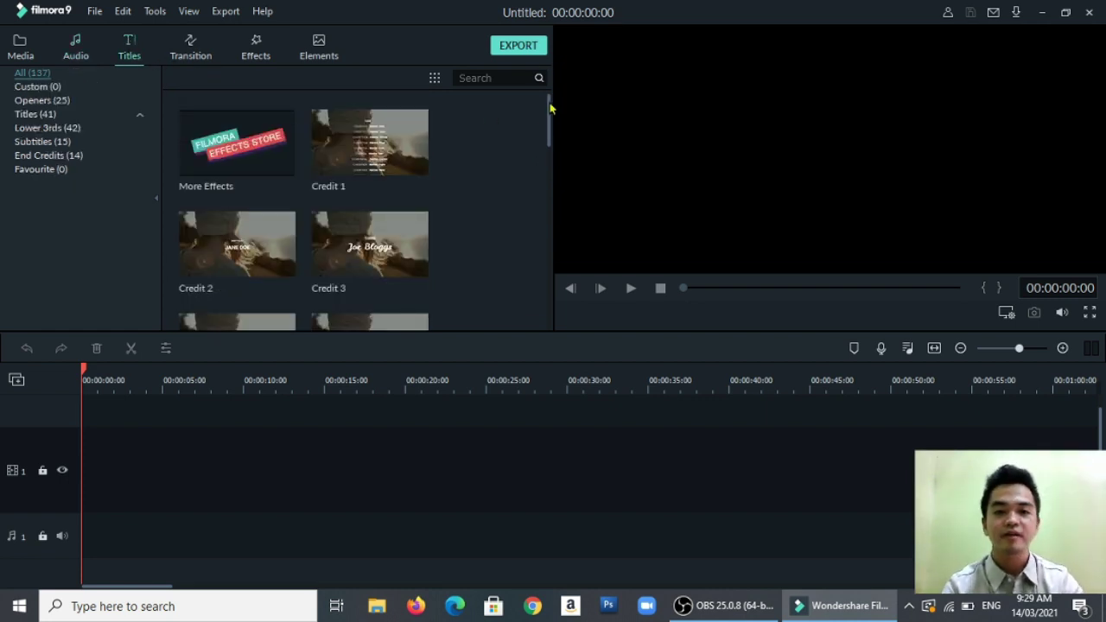
mouse_move(549, 116)
left_mouse_down()
mouse_move(557, 229)
mouse_move(548, 288)
mouse_move(543, 114)
left_mouse_up()
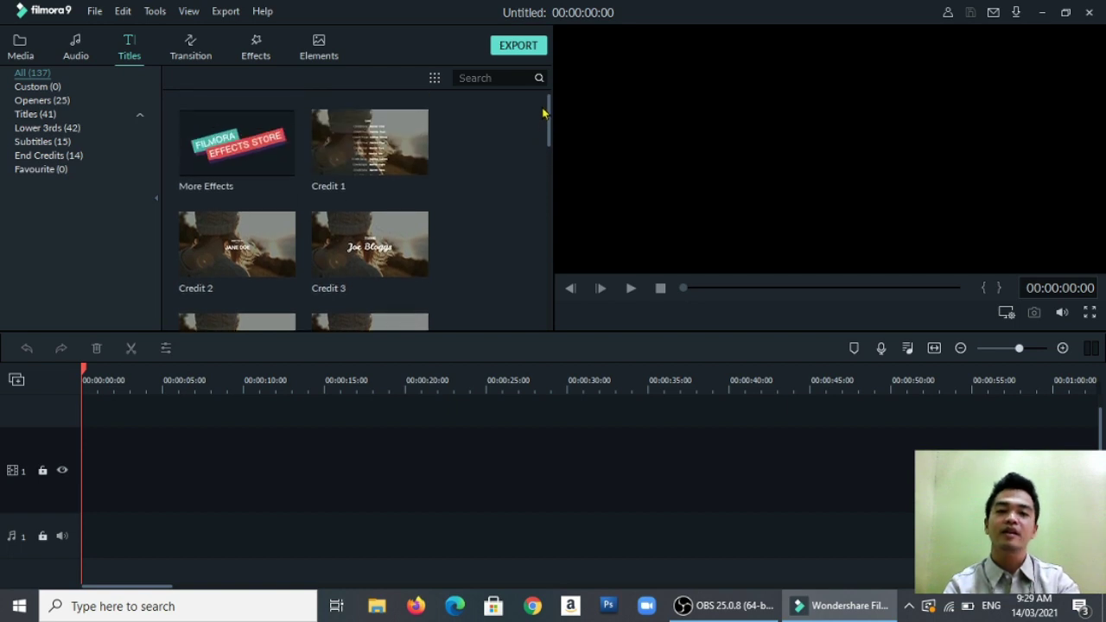
left_click(193, 44)
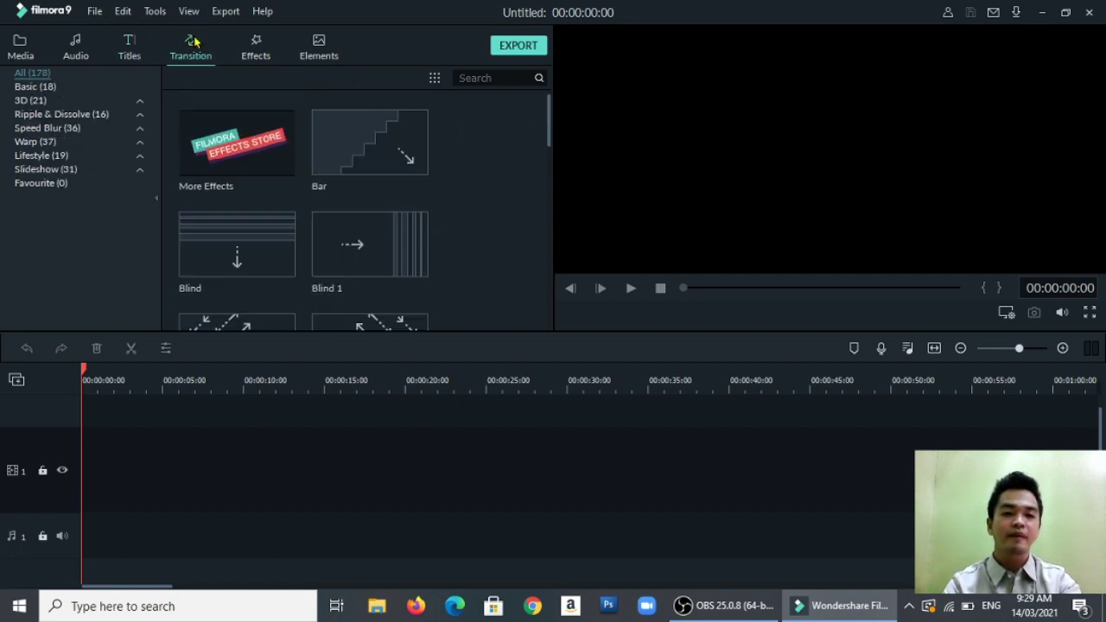
left_click_drag(550, 134, 529, 152)
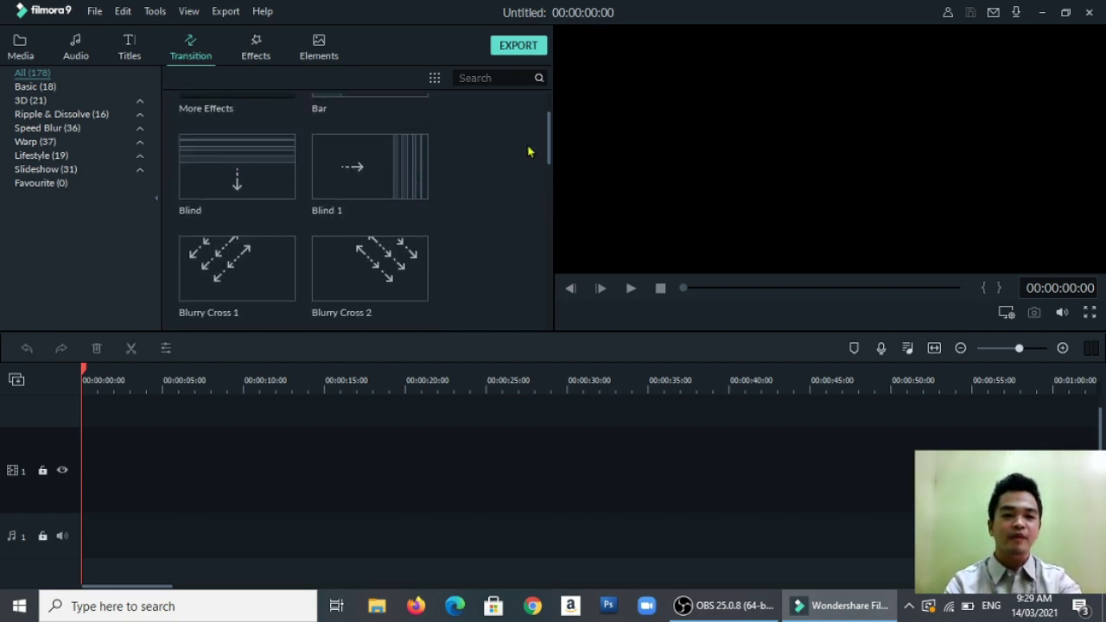
left_click(259, 51)
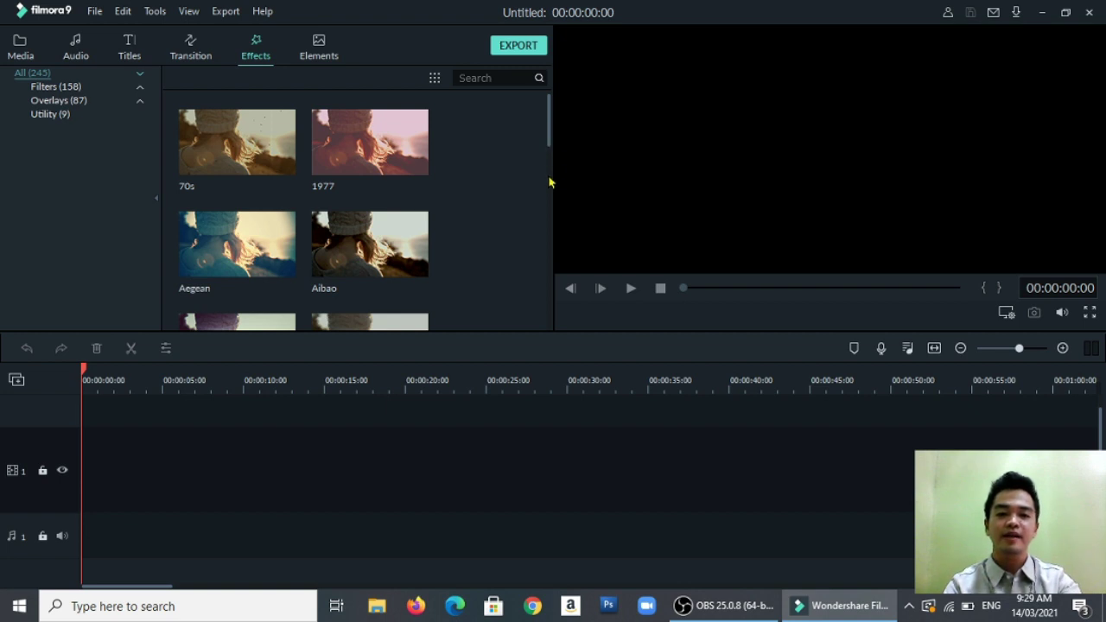
left_click_drag(551, 141, 541, 301)
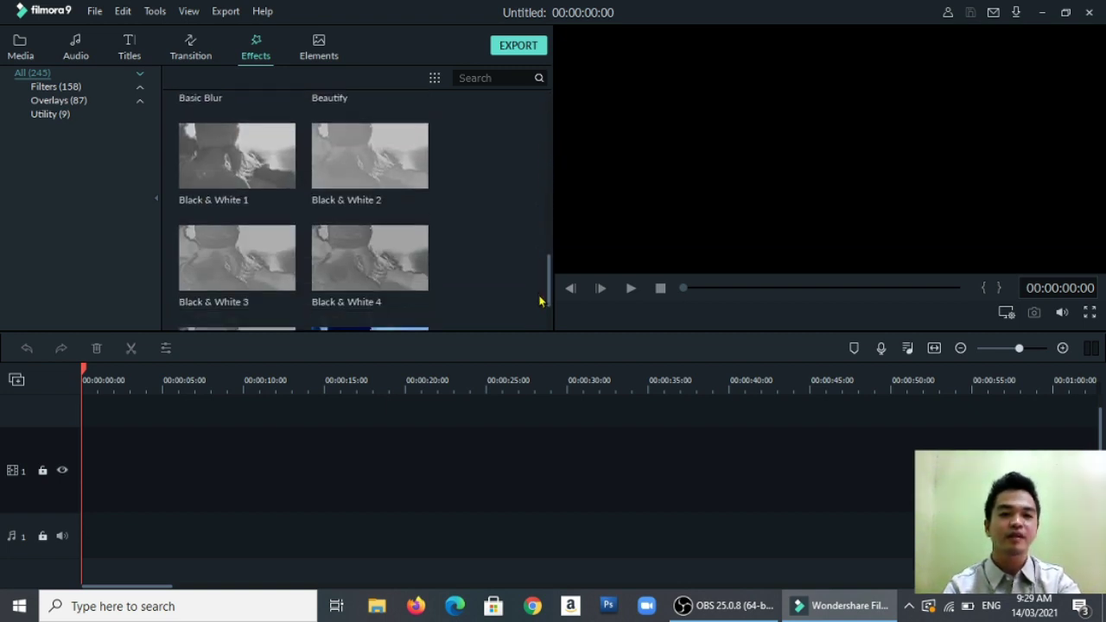
left_click(319, 45)
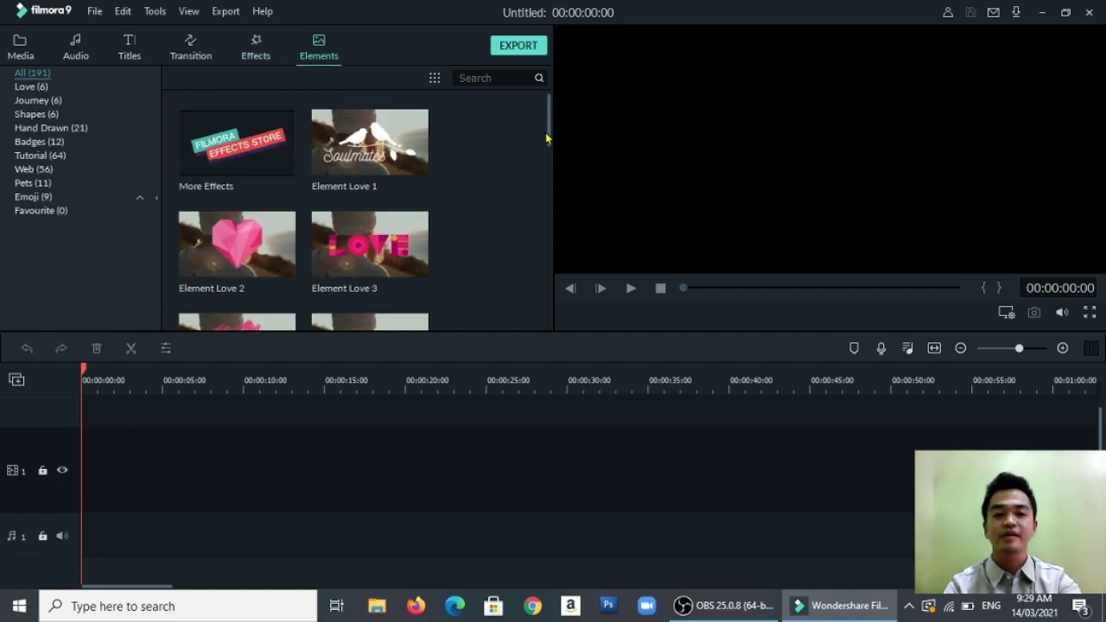
mouse_move(551, 141)
left_mouse_down()
mouse_move(543, 300)
mouse_move(548, 129)
left_mouse_up()
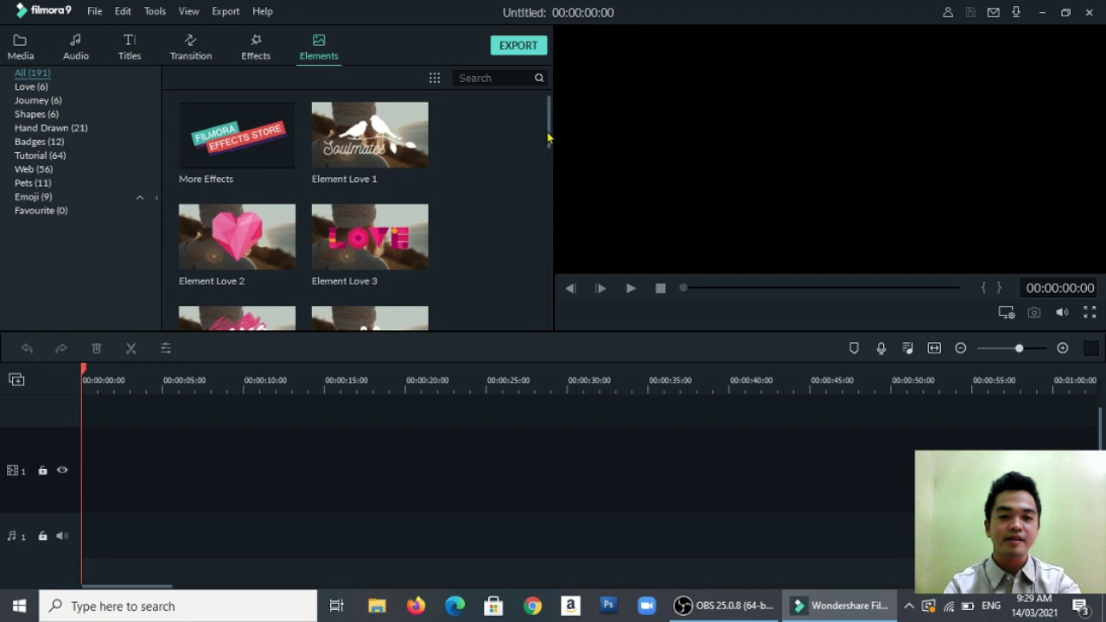
left_click(404, 252)
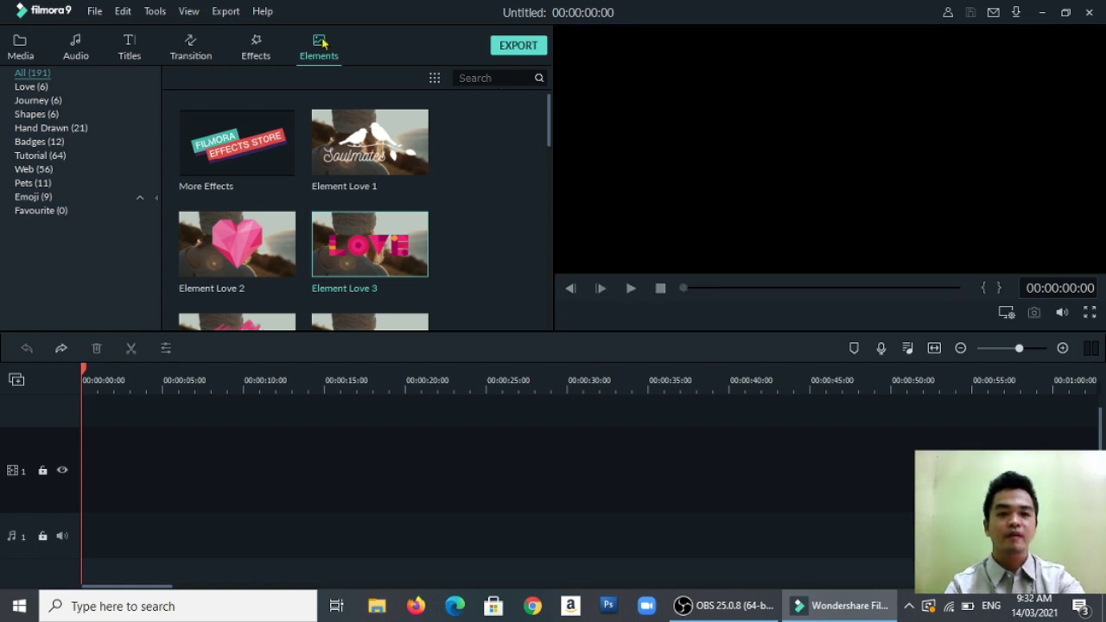
Step: Import all the files from the For Demo Teaching folder into the project's media library
left_click(17, 43)
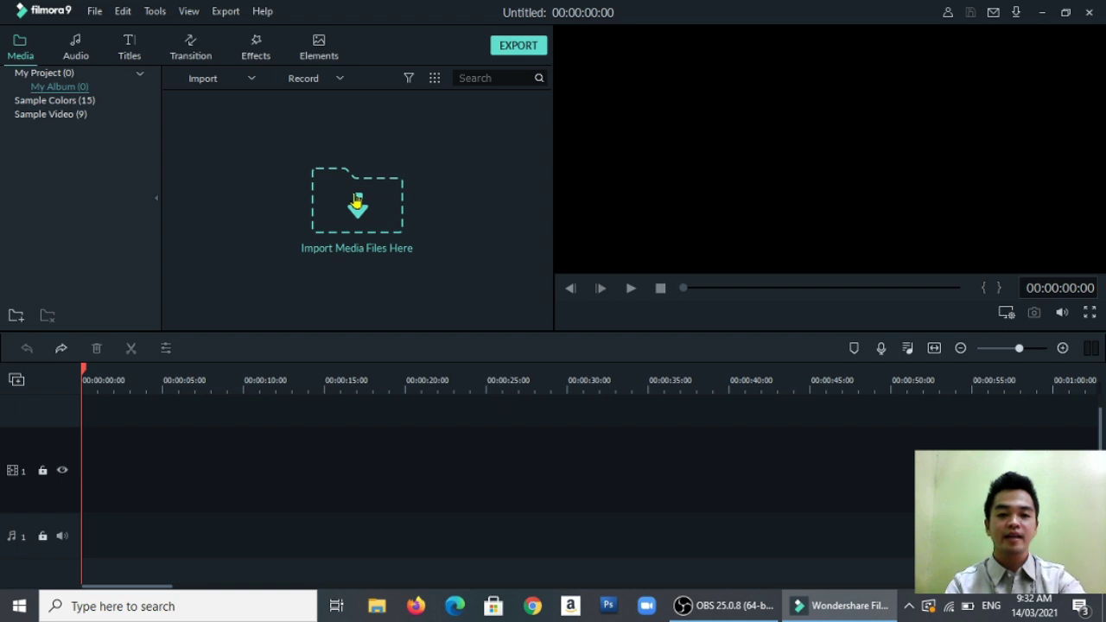
left_click(357, 202)
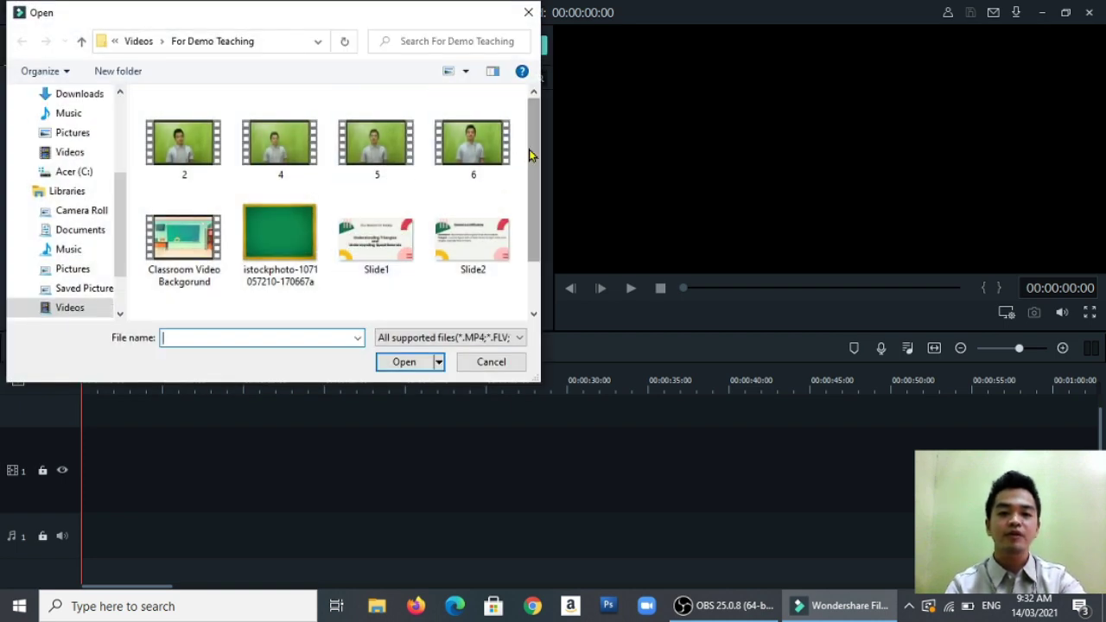
mouse_move(531, 152)
left_mouse_down()
mouse_move(531, 223)
mouse_move(532, 141)
left_mouse_up()
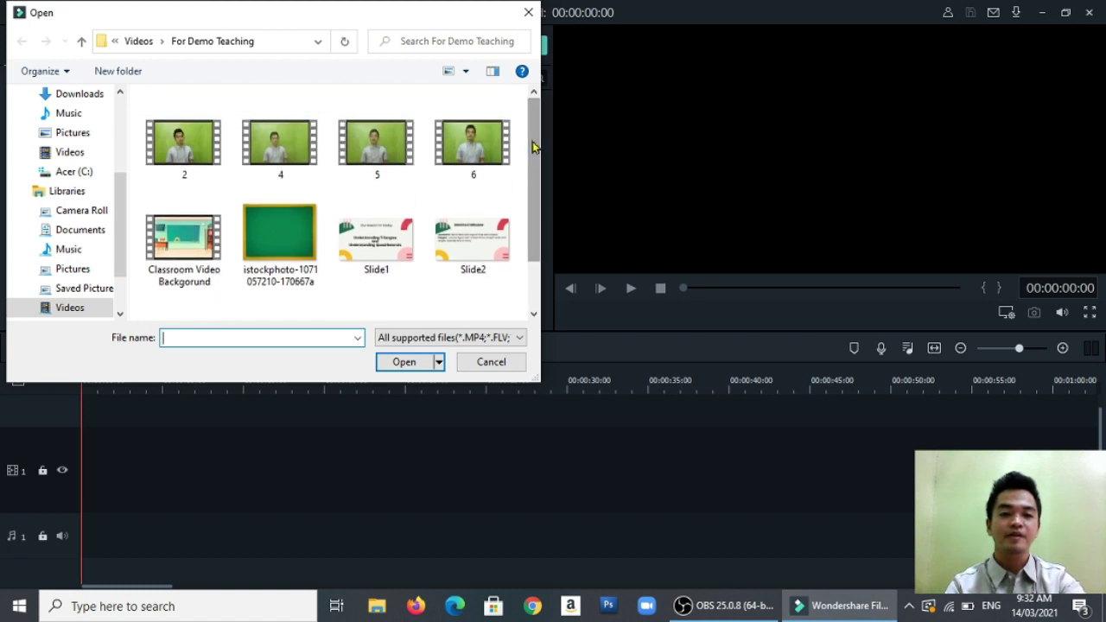
left_click(190, 147)
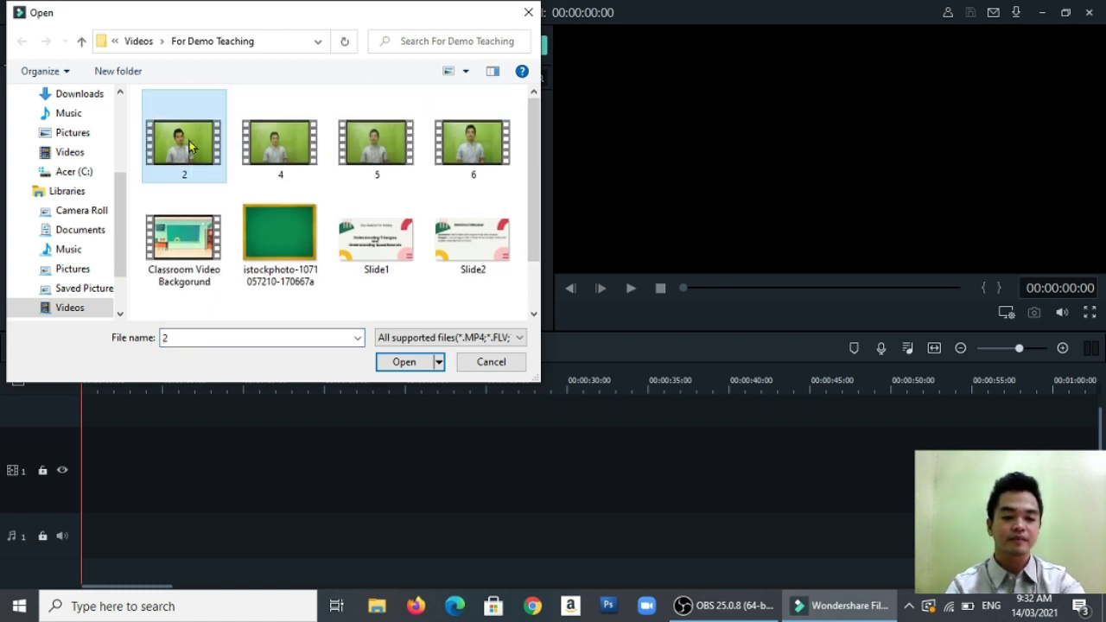
key("ctrl+a")
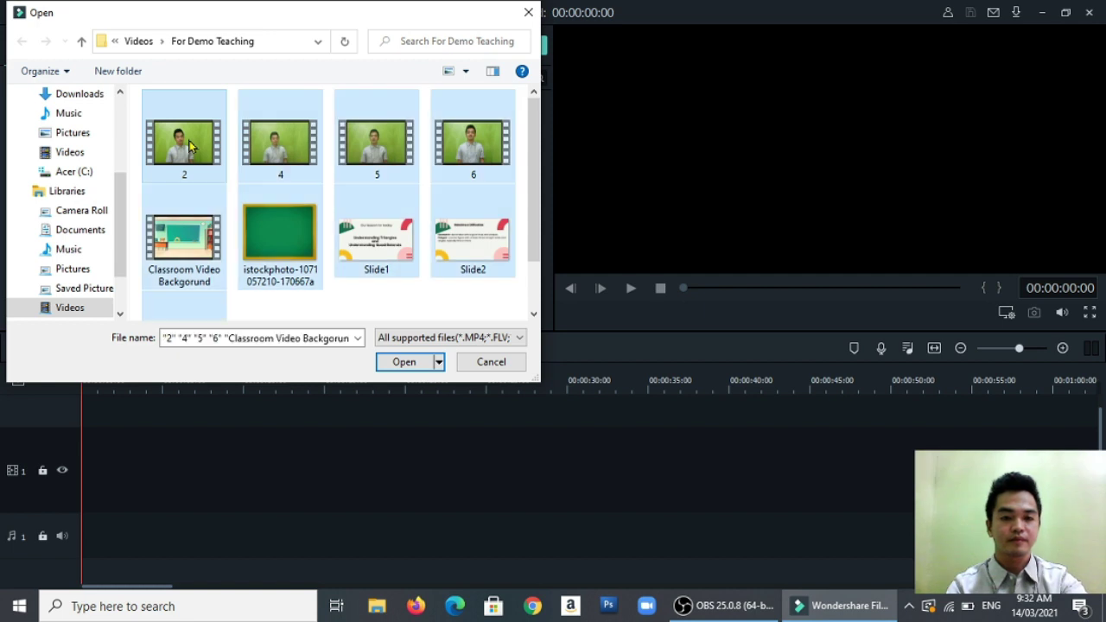
left_click(406, 362)
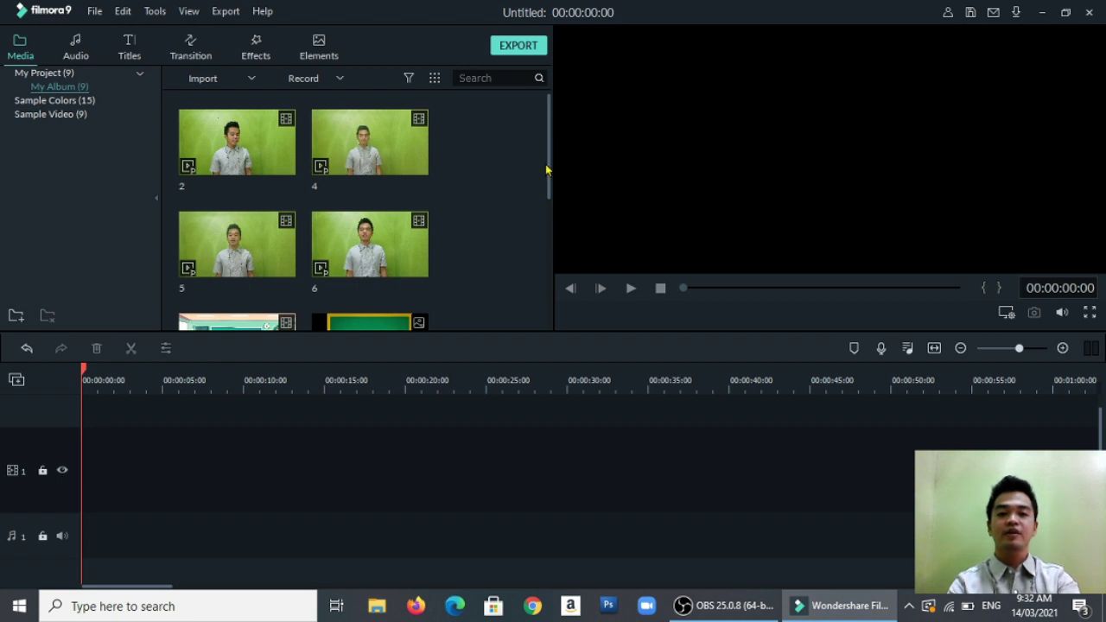
Step: Place the Classroom Video Background clip at the start of video track 1 and match the project settings to the media
left_click_drag(552, 179, 546, 241)
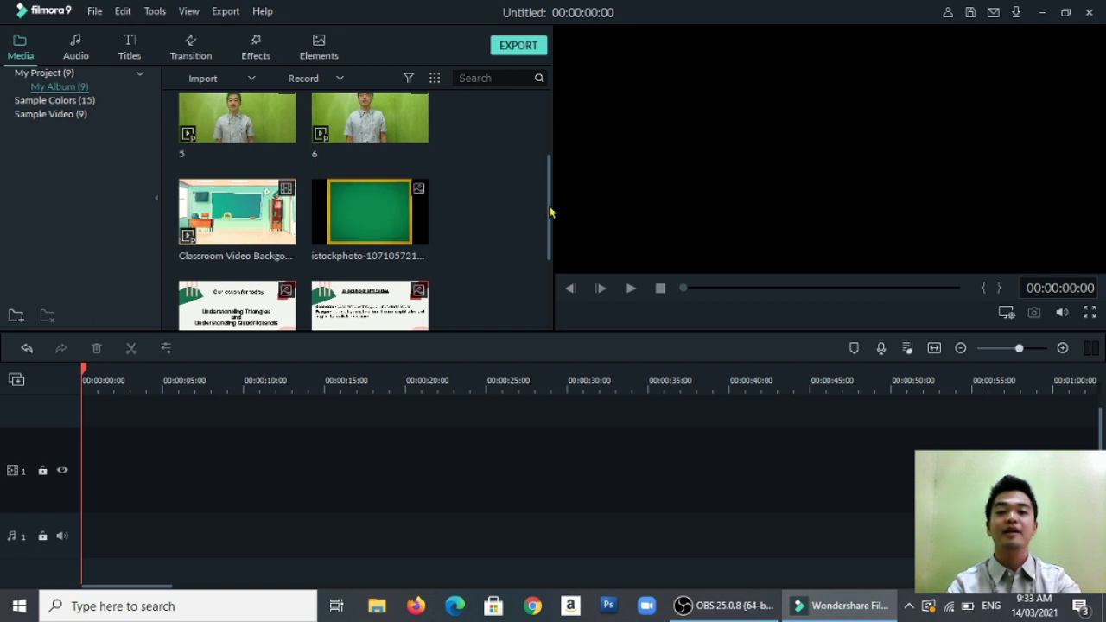
left_click_drag(548, 202, 553, 232)
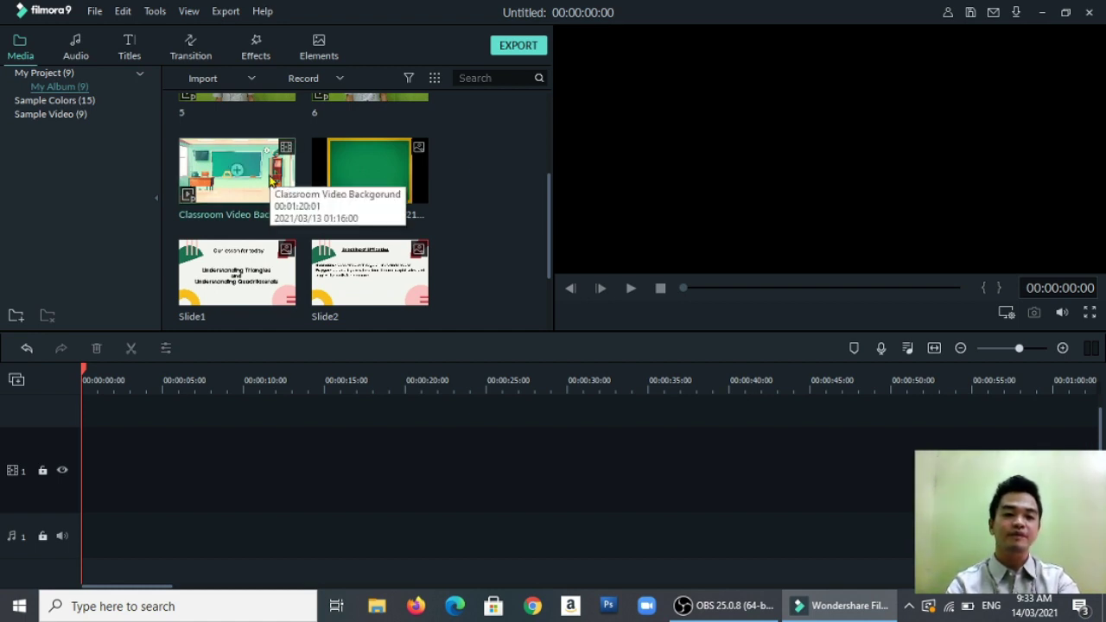
left_click_drag(270, 179, 78, 470)
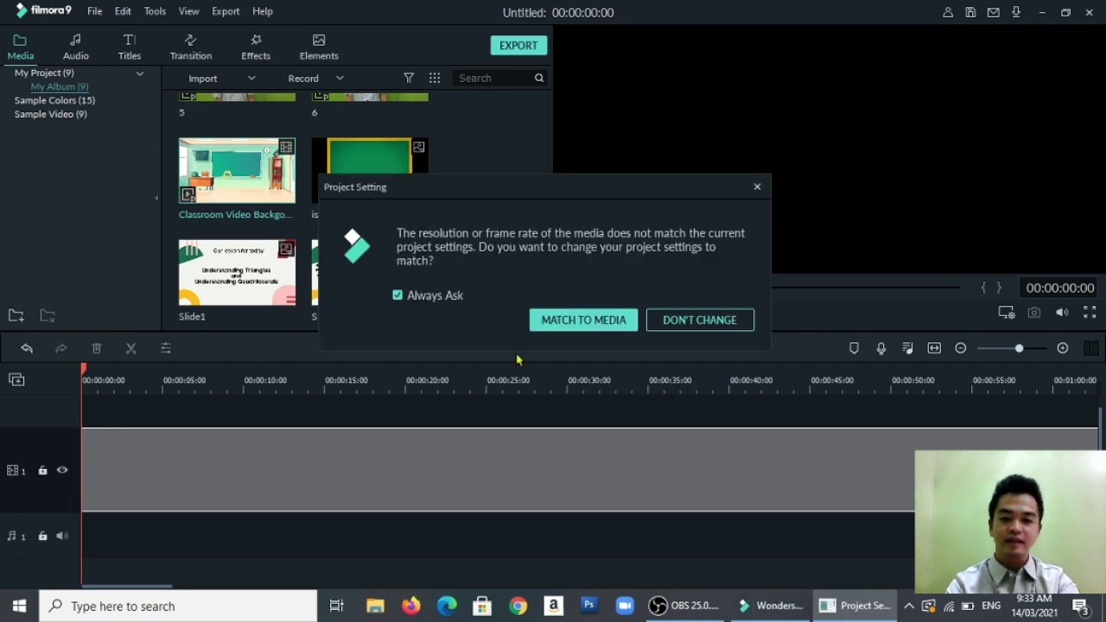
left_click(583, 319)
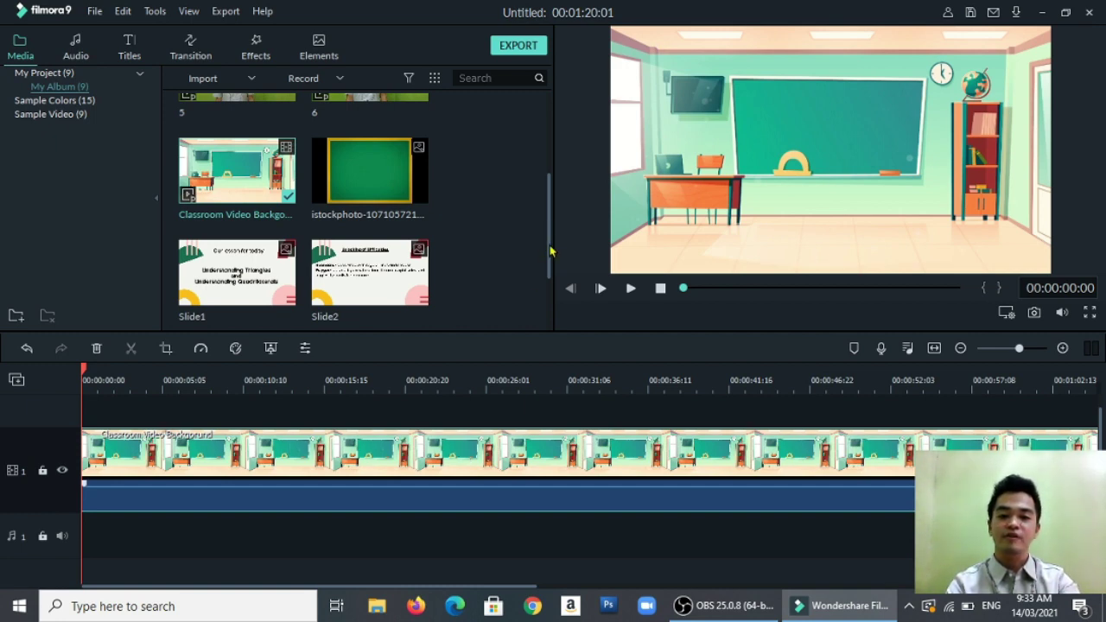
Step: Add clip 2 at the start of a new video track above the classroom background and briefly preview it
mouse_move(550, 251)
left_mouse_down()
mouse_move(550, 183)
mouse_move(550, 245)
left_mouse_up()
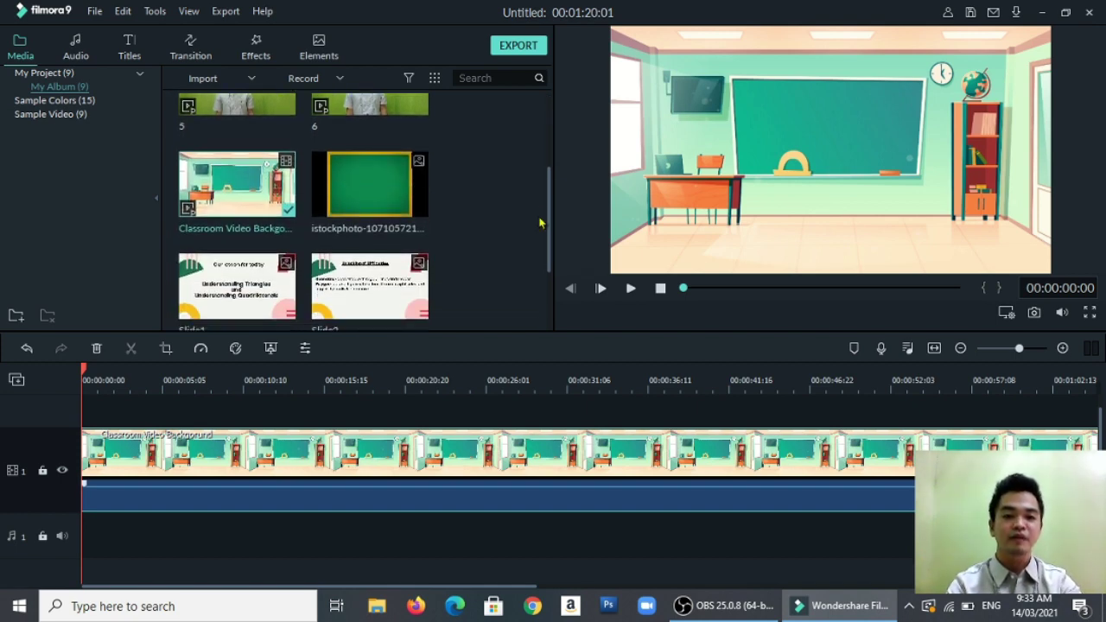
scroll(527, 216, "up", 3)
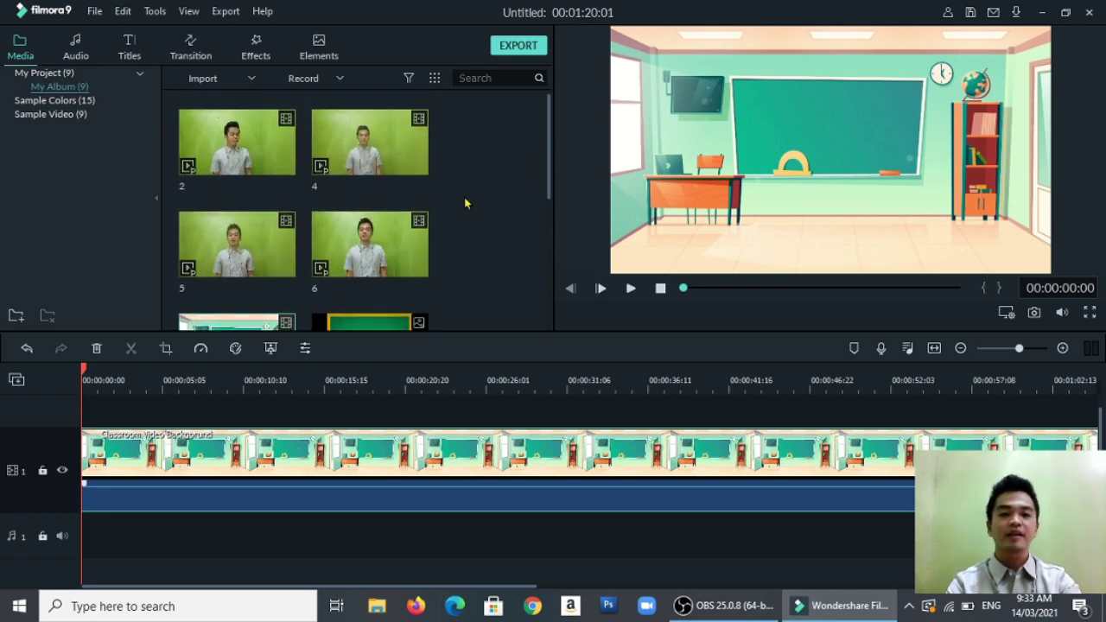
mouse_move(263, 156)
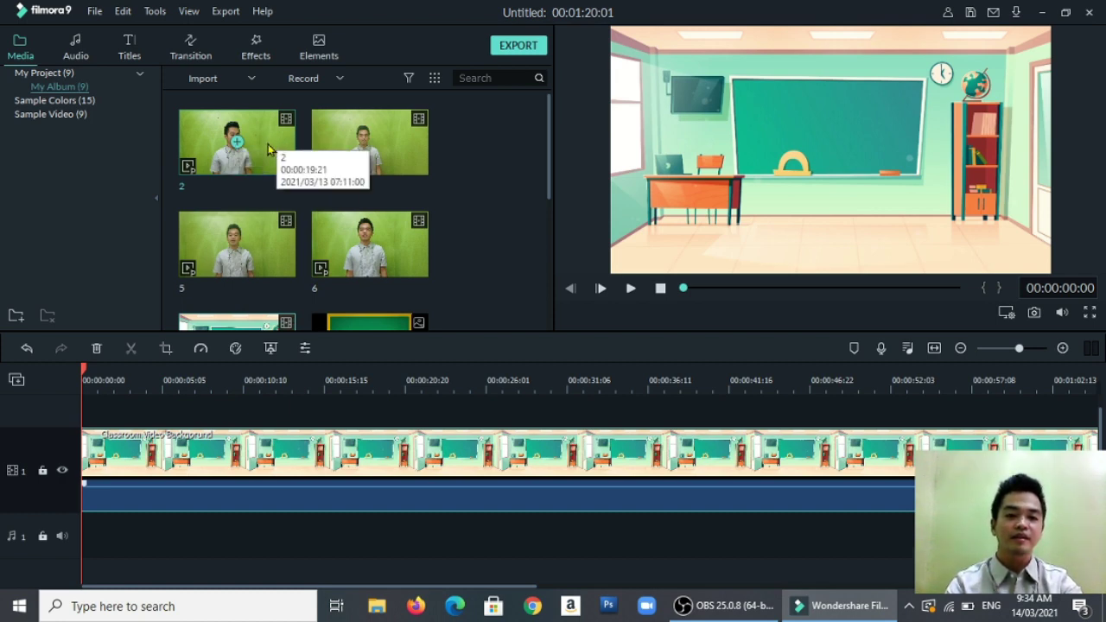
left_click_drag(267, 150, 77, 418)
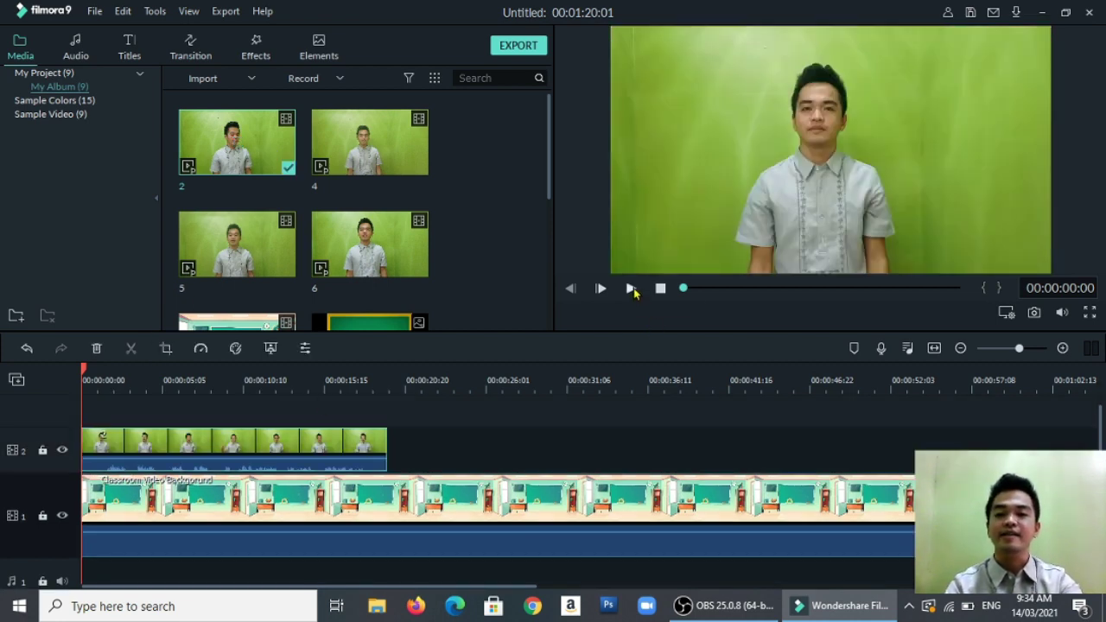
left_click(632, 289)
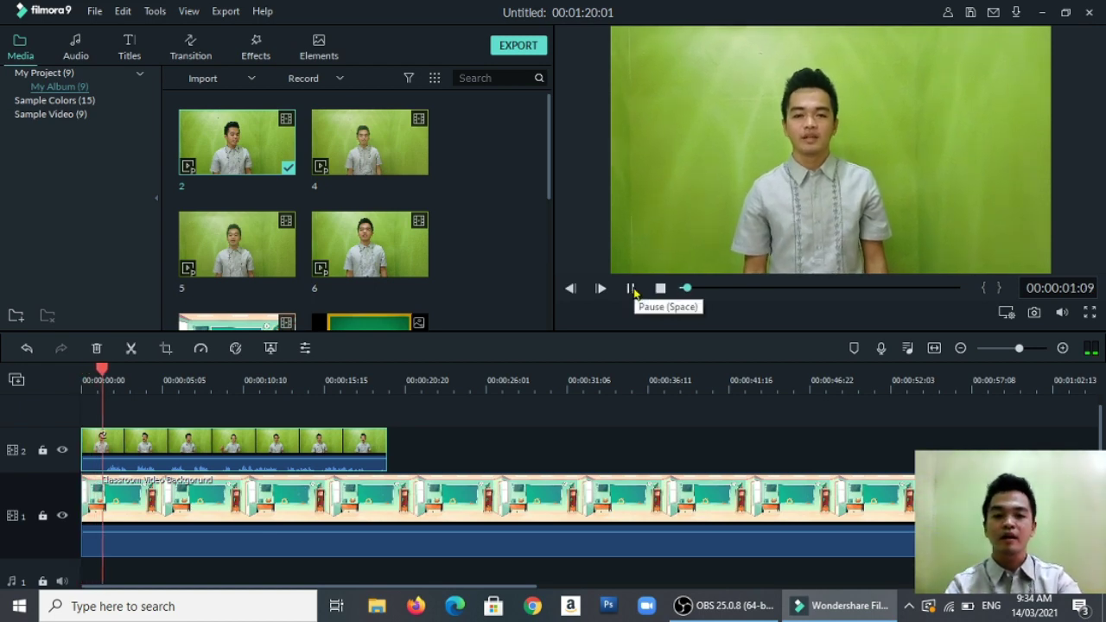
left_click(632, 289)
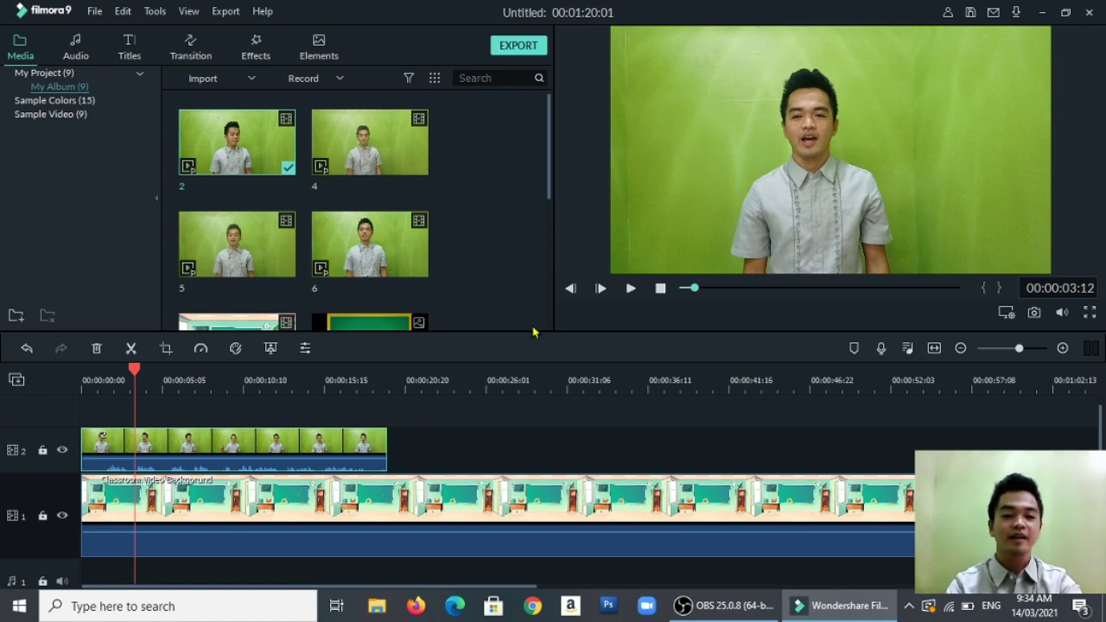
Step: Apply Chroma Key to clip 2 with offset 9 and edge thickness -1.72, and play back the keyed clip
left_click(305, 349)
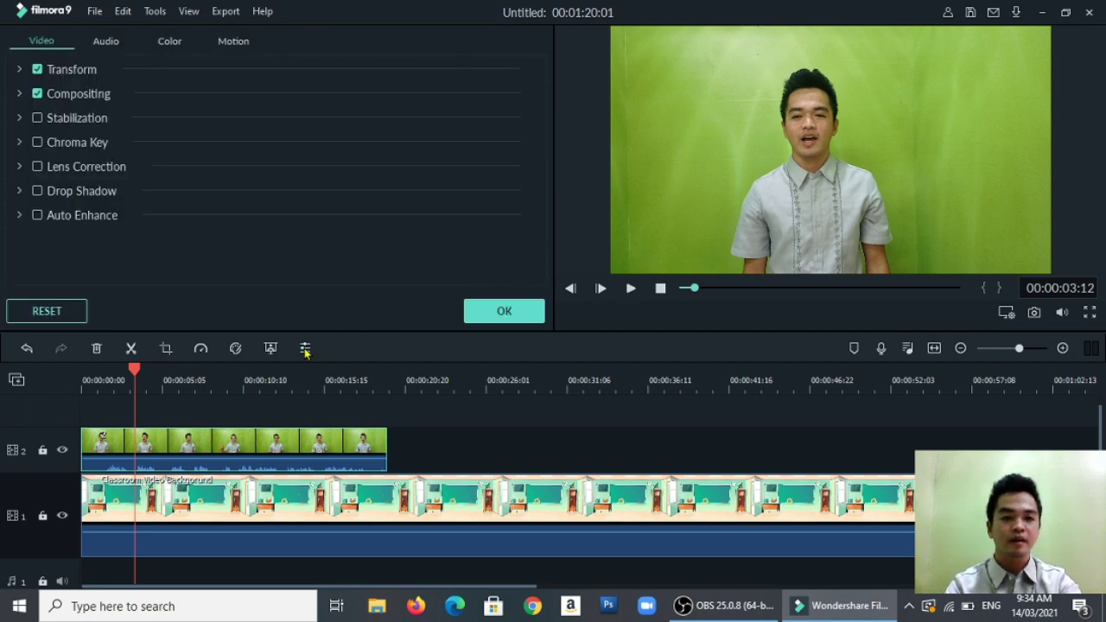
left_click(38, 142)
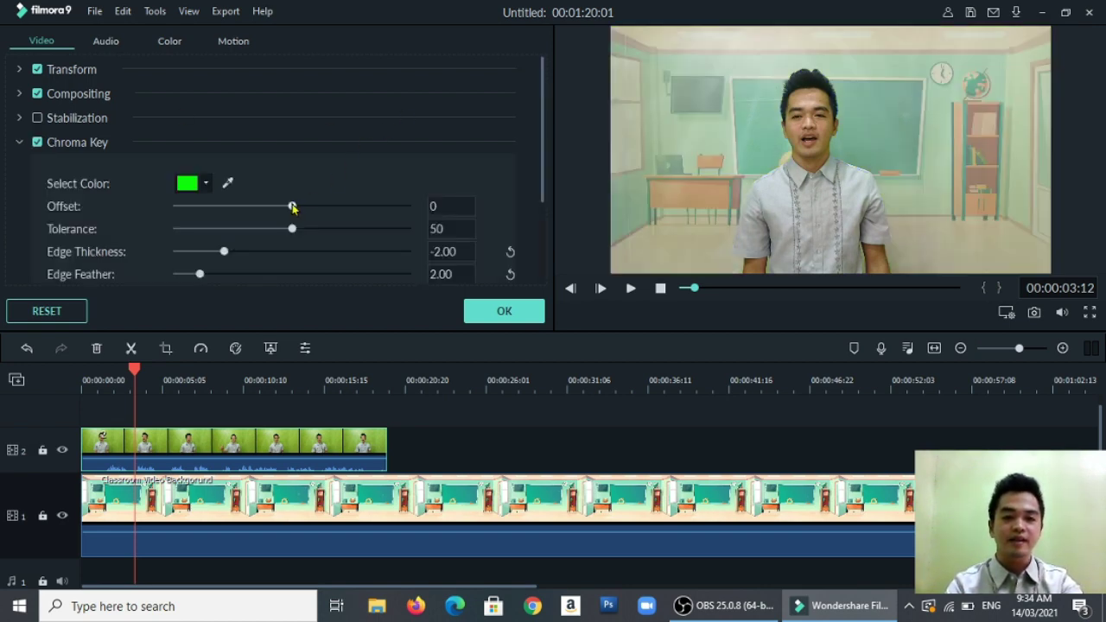
left_click_drag(292, 207, 303, 208)
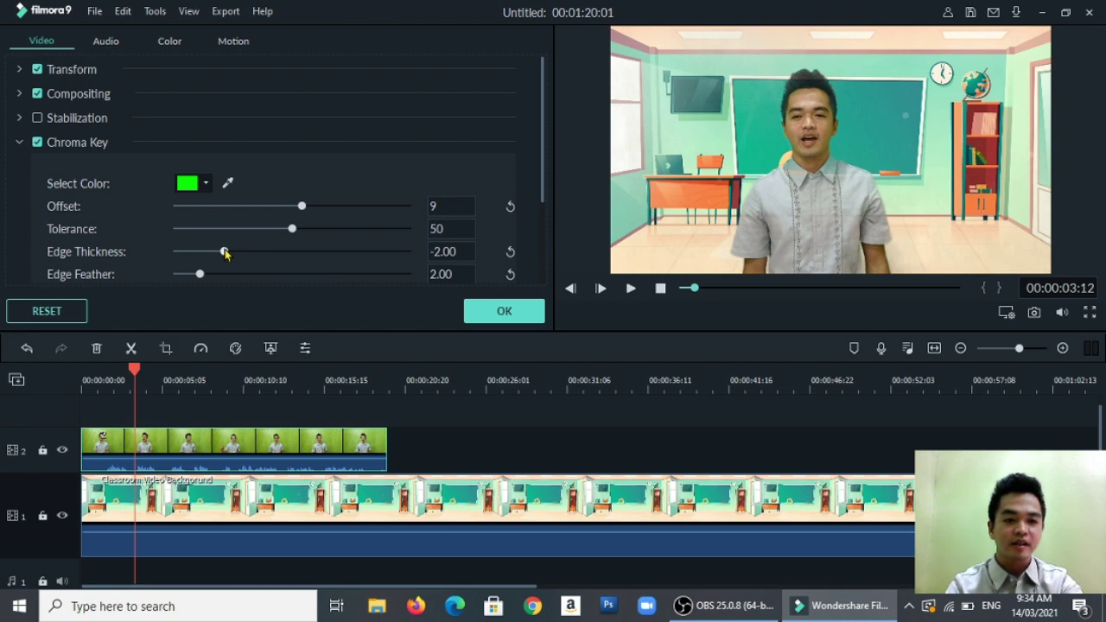
left_click_drag(223, 252, 228, 252)
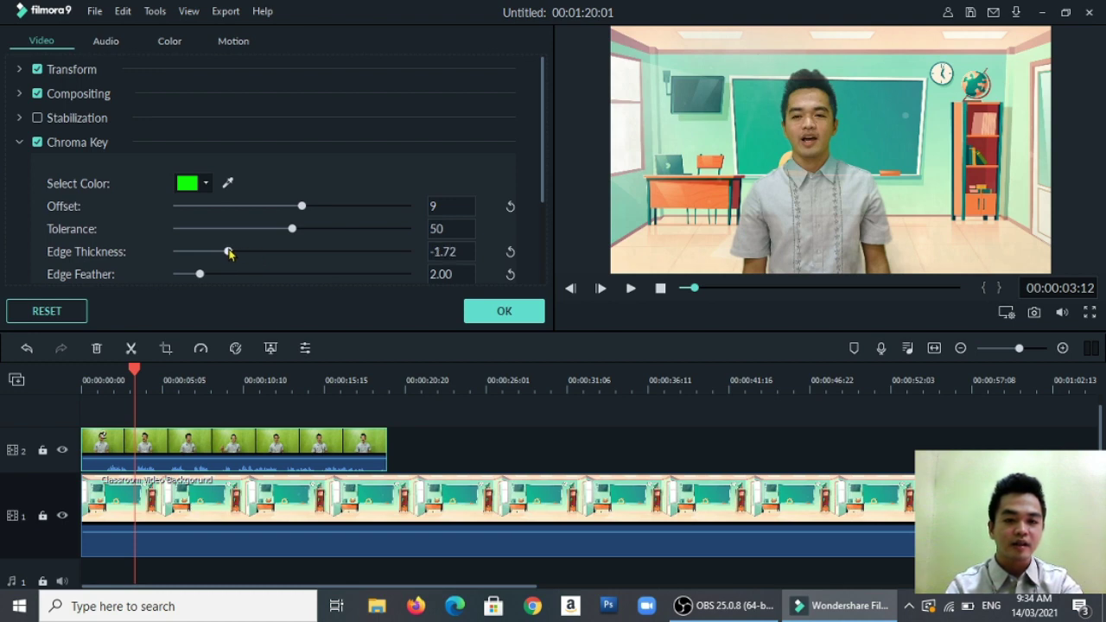
left_click(508, 312)
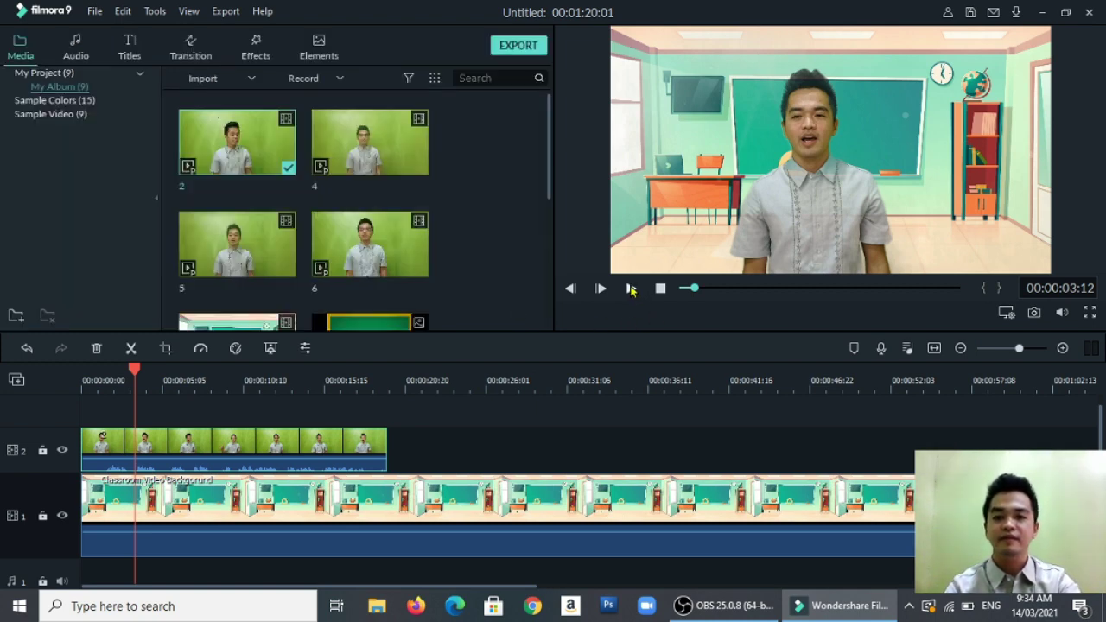
left_click(631, 290)
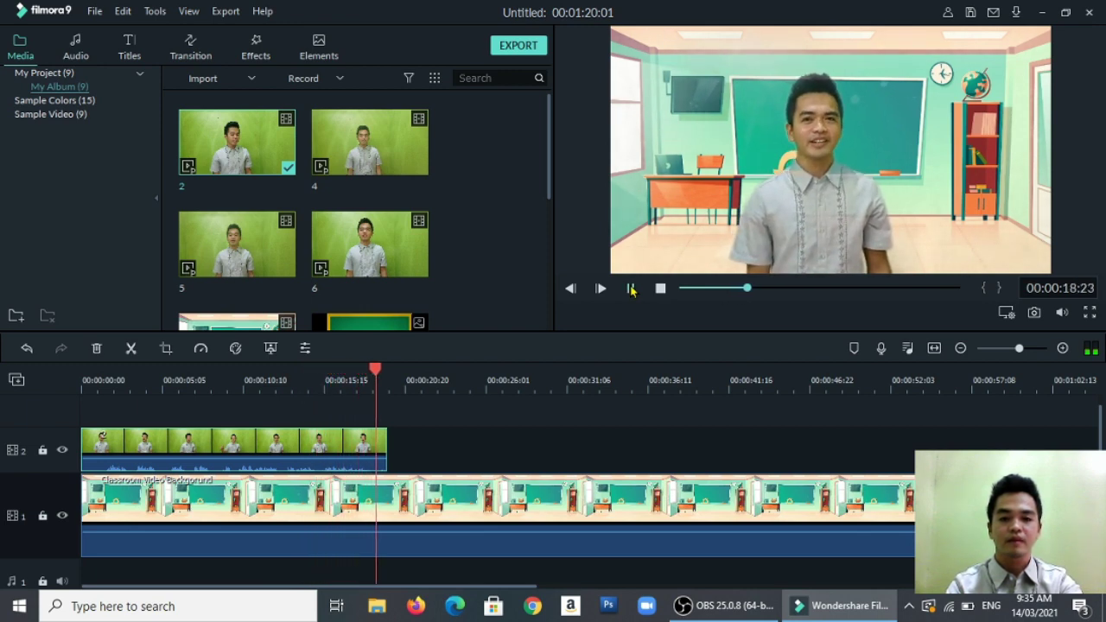
left_click(632, 291)
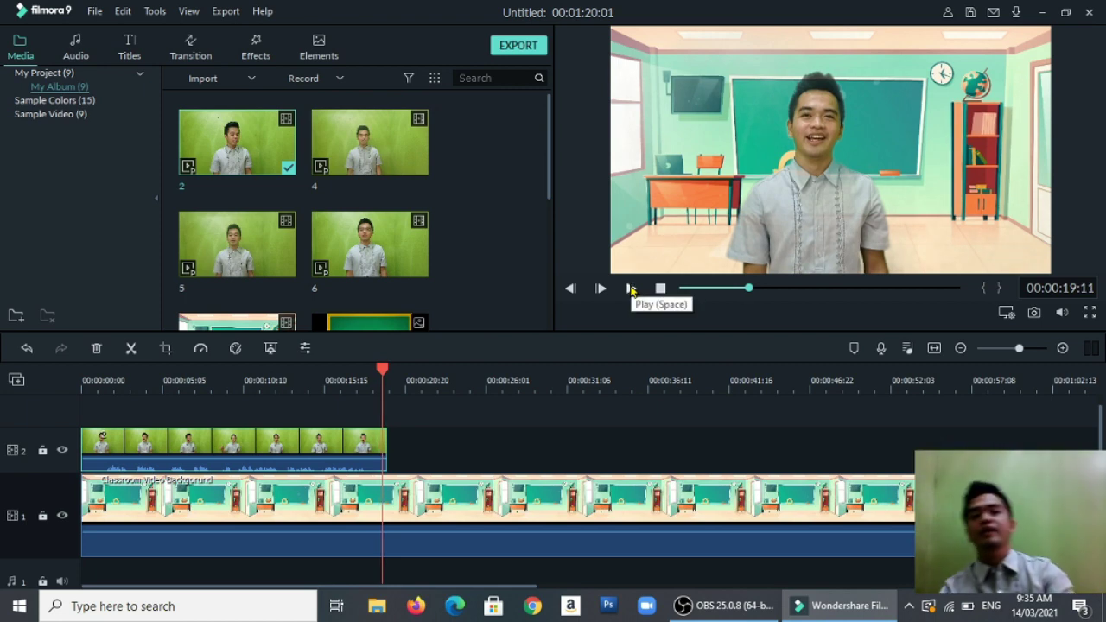
Step: Scale clip 2's picture down to about four-fifths of the frame and centre it horizontally along the frame's bottom edge
double_click(676, 79)
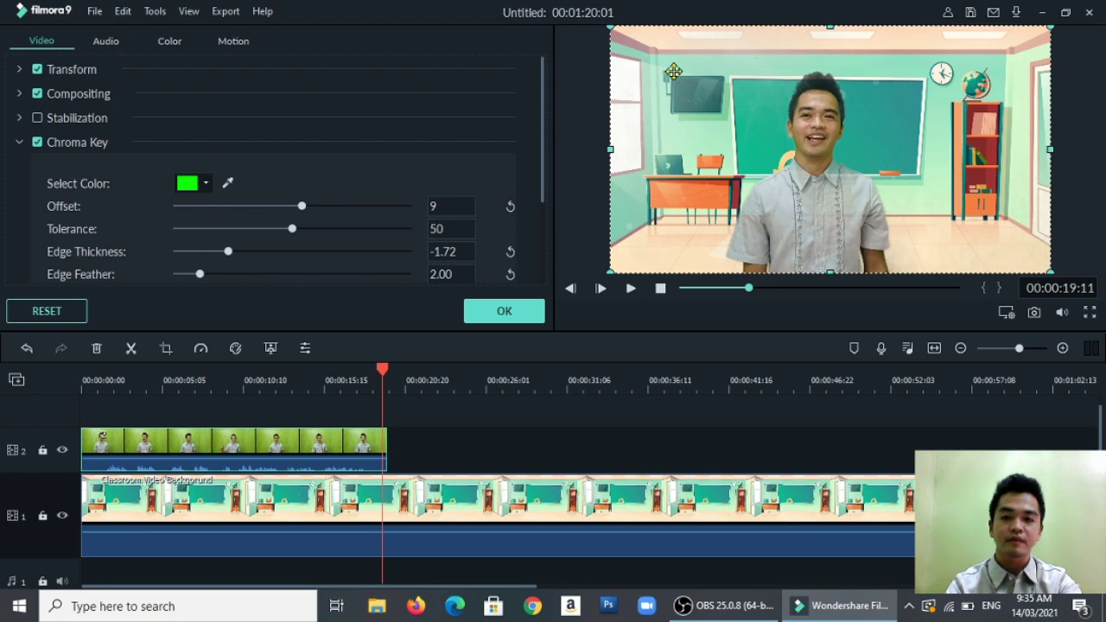
left_click_drag(608, 25, 699, 102)
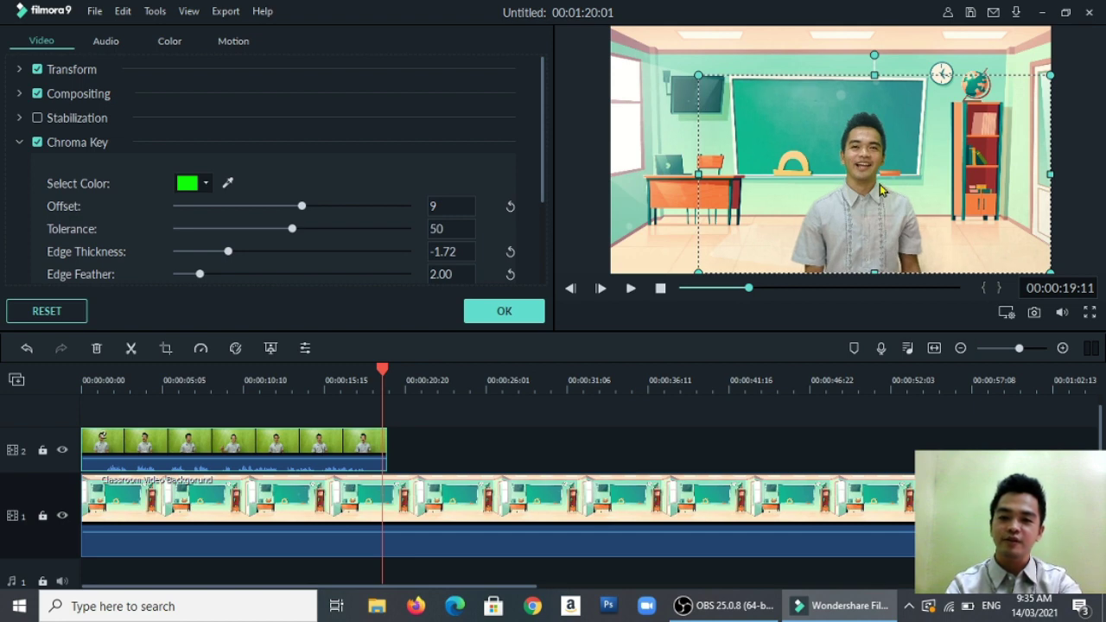
left_click_drag(838, 188, 796, 188)
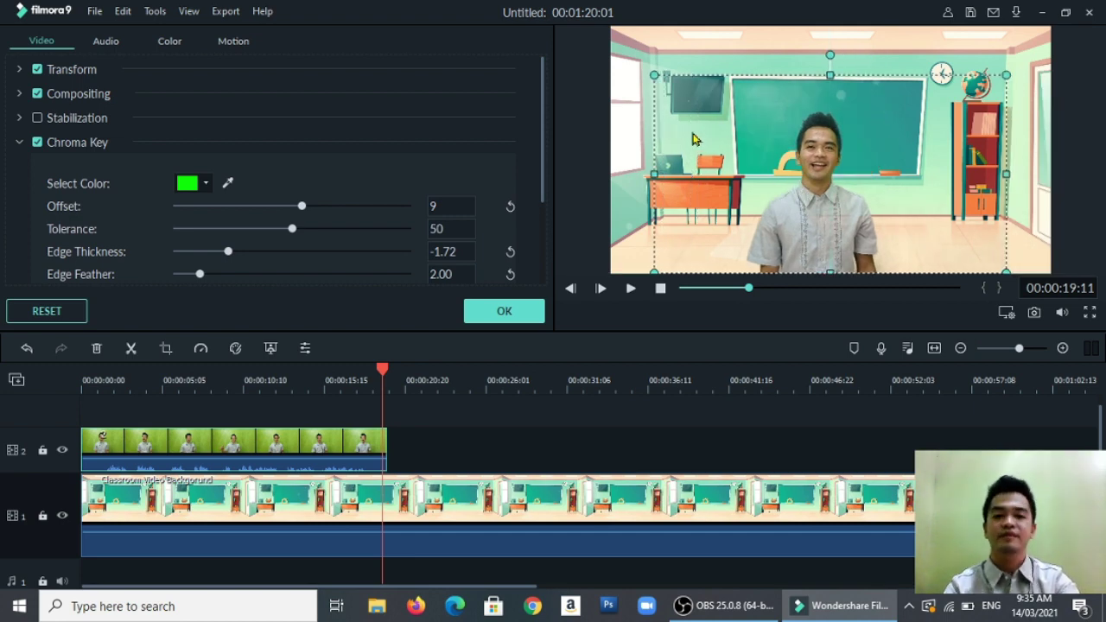
left_click(529, 312)
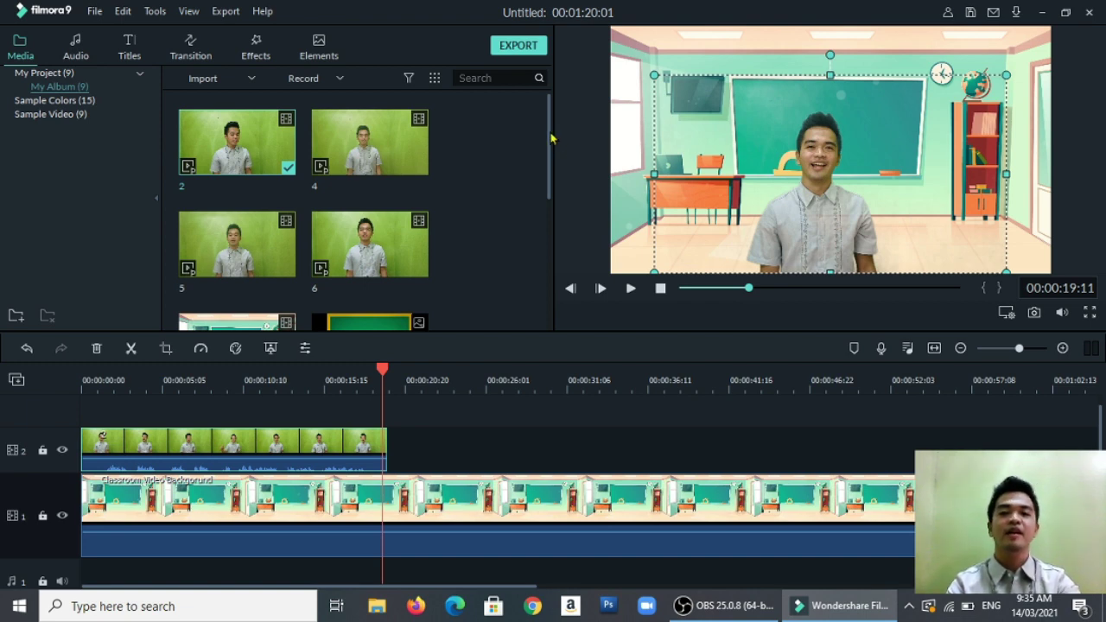
Step: Add clip 4 to video track 2 directly after clip 2
scroll(552, 160, "down", 2)
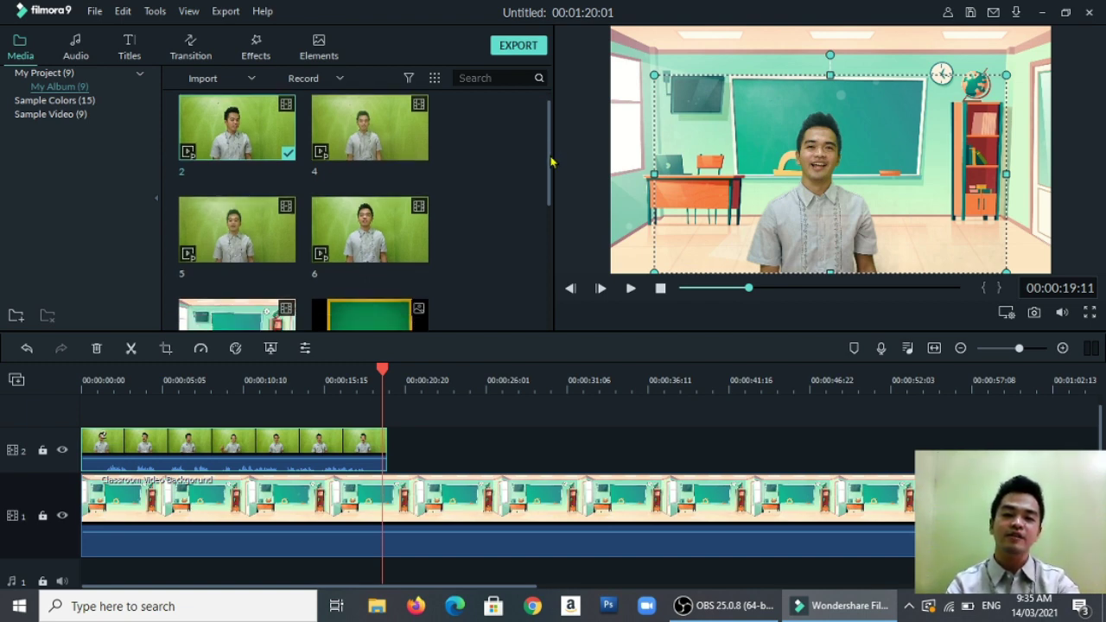
scroll(550, 165, "up", 2)
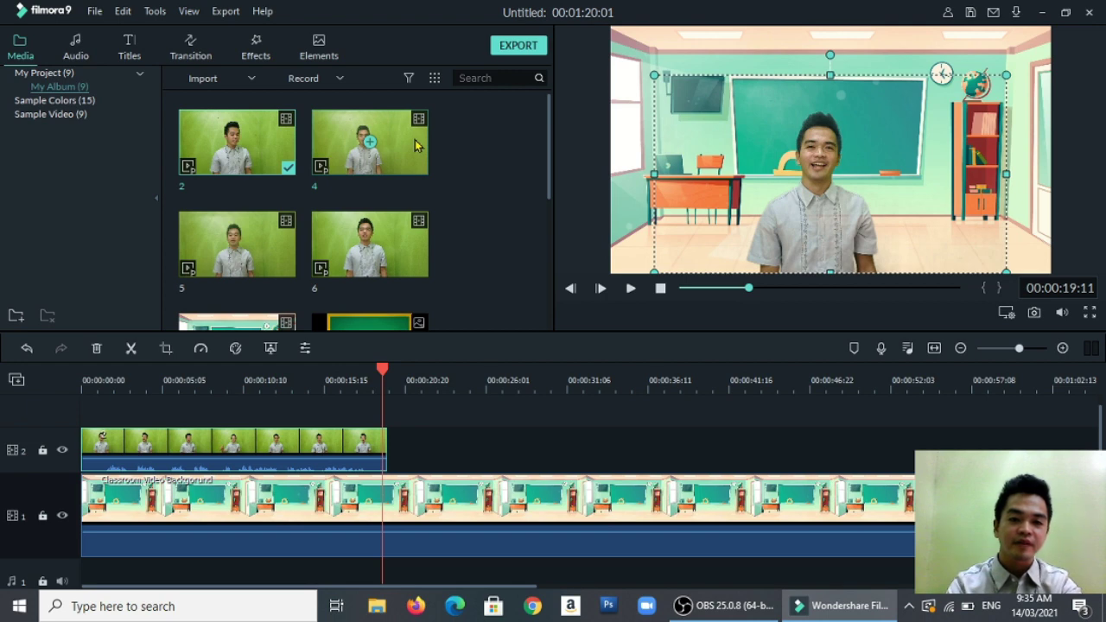
left_click_drag(415, 145, 391, 429)
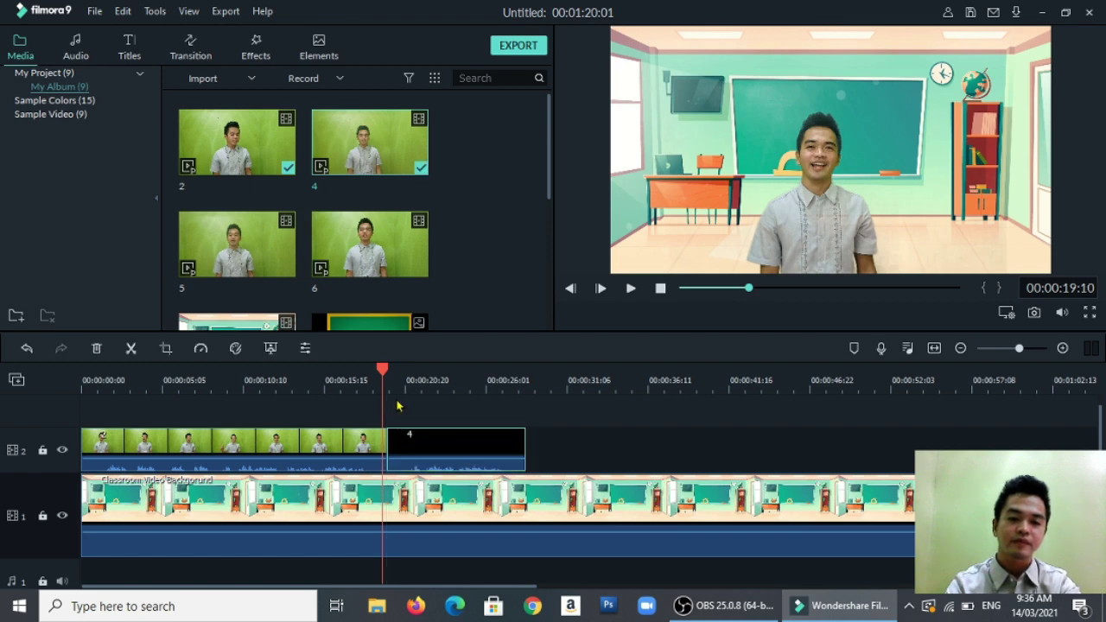
Step: Apply Chroma Key to clip 4 with offset 8 and edge thickness -1.53
left_click_drag(382, 370, 400, 374)
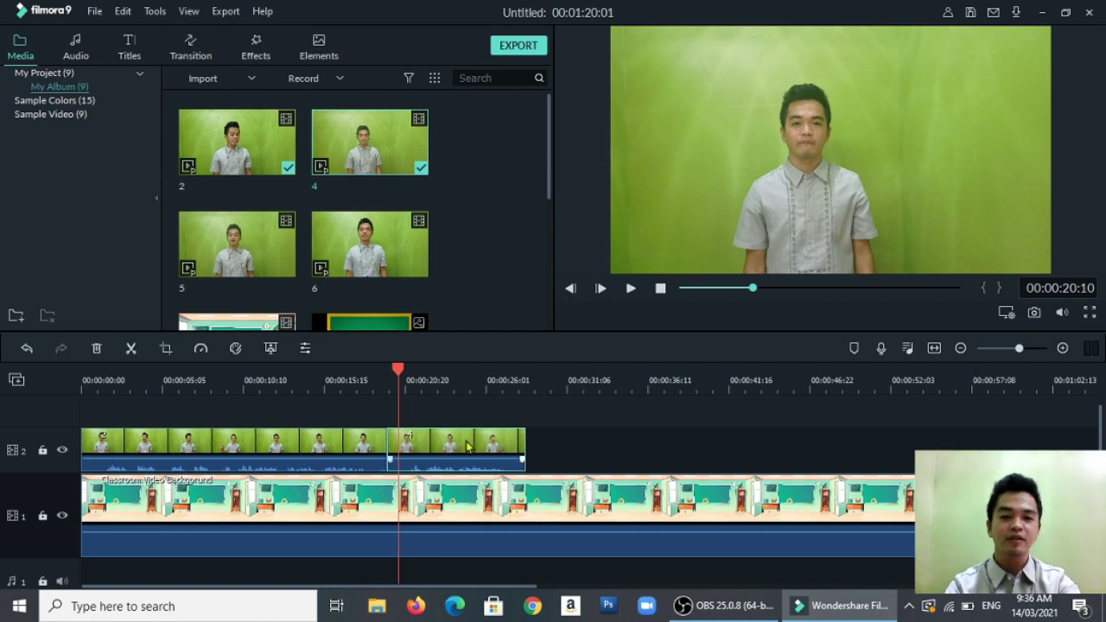
left_click(306, 348)
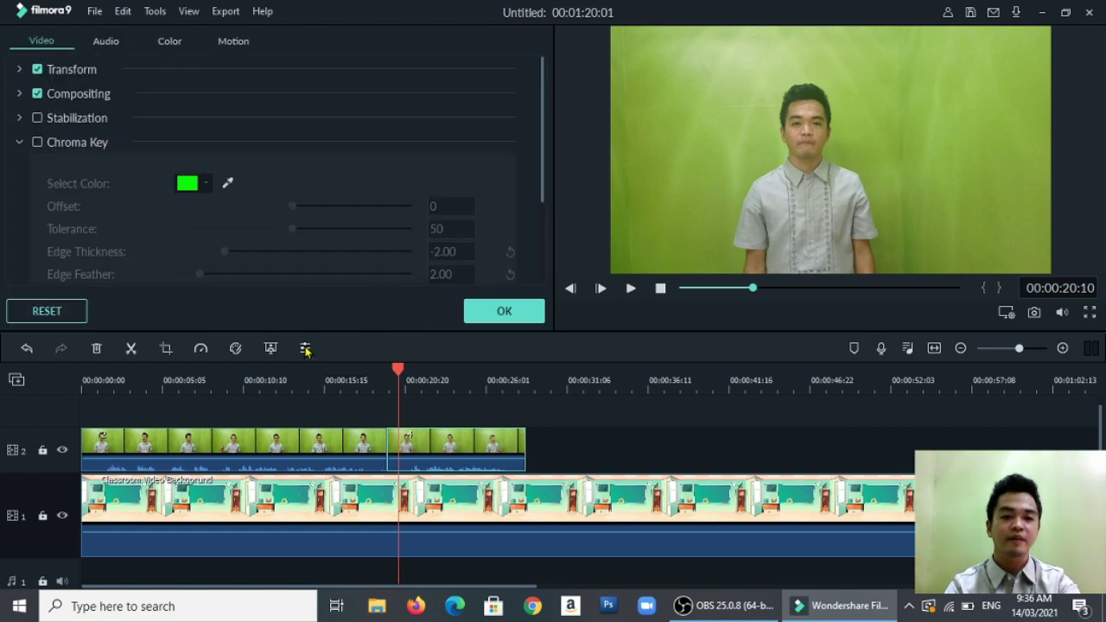
left_click(38, 143)
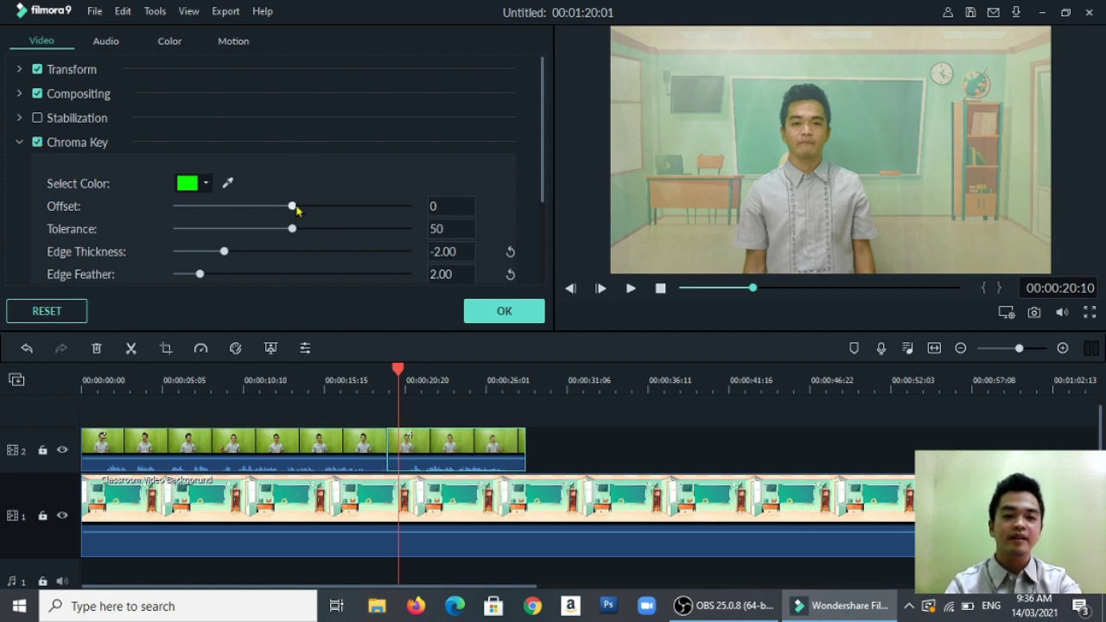
left_click_drag(293, 205, 303, 204)
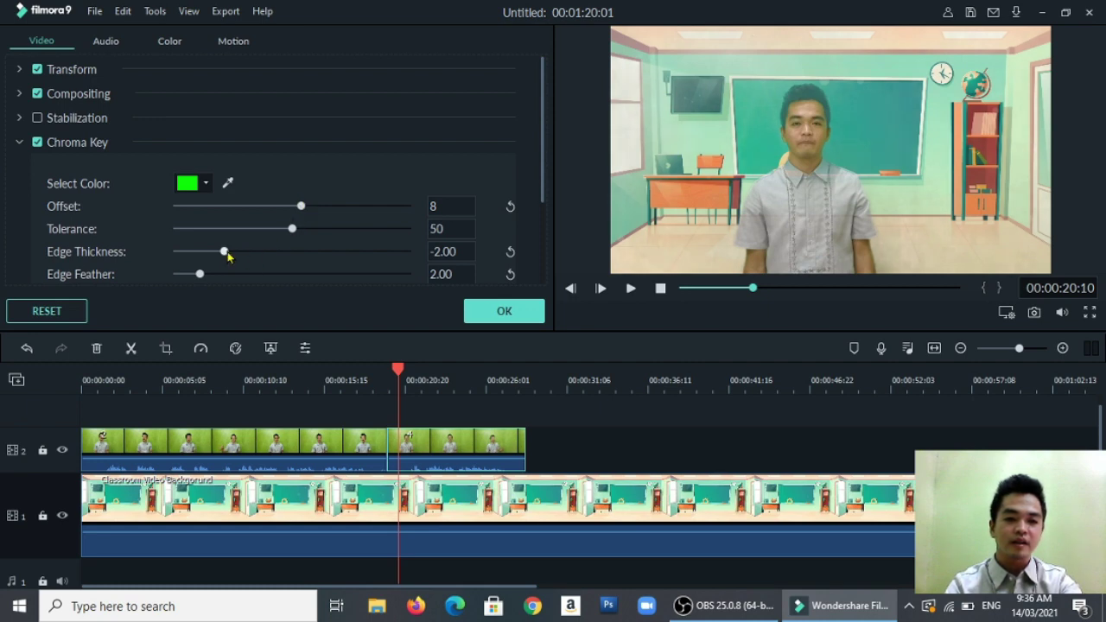
left_click_drag(227, 253, 233, 253)
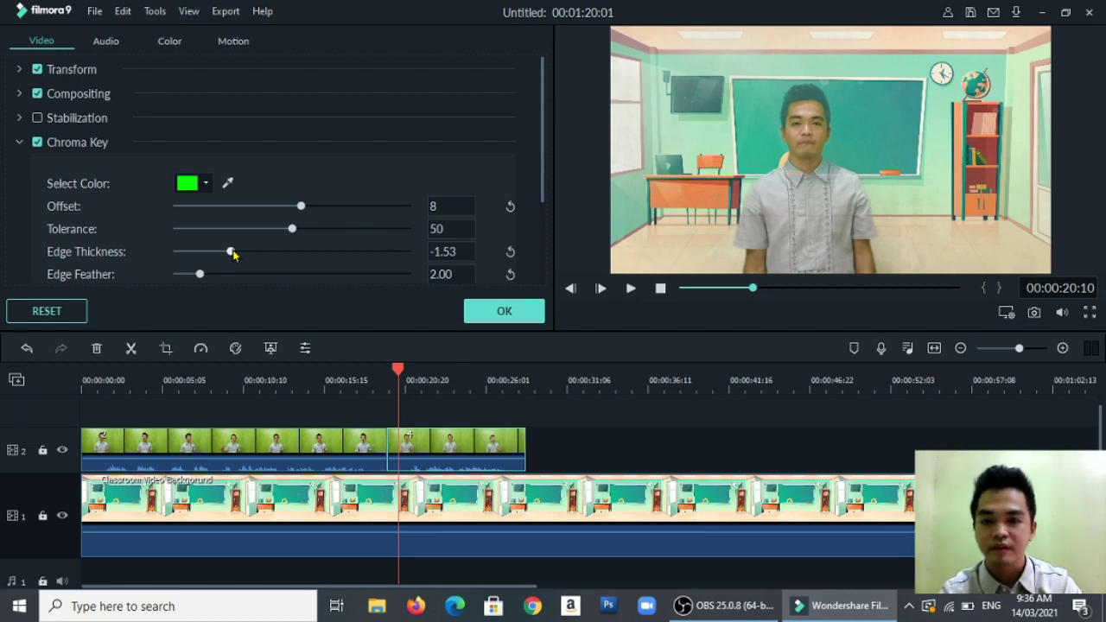
left_click(510, 313)
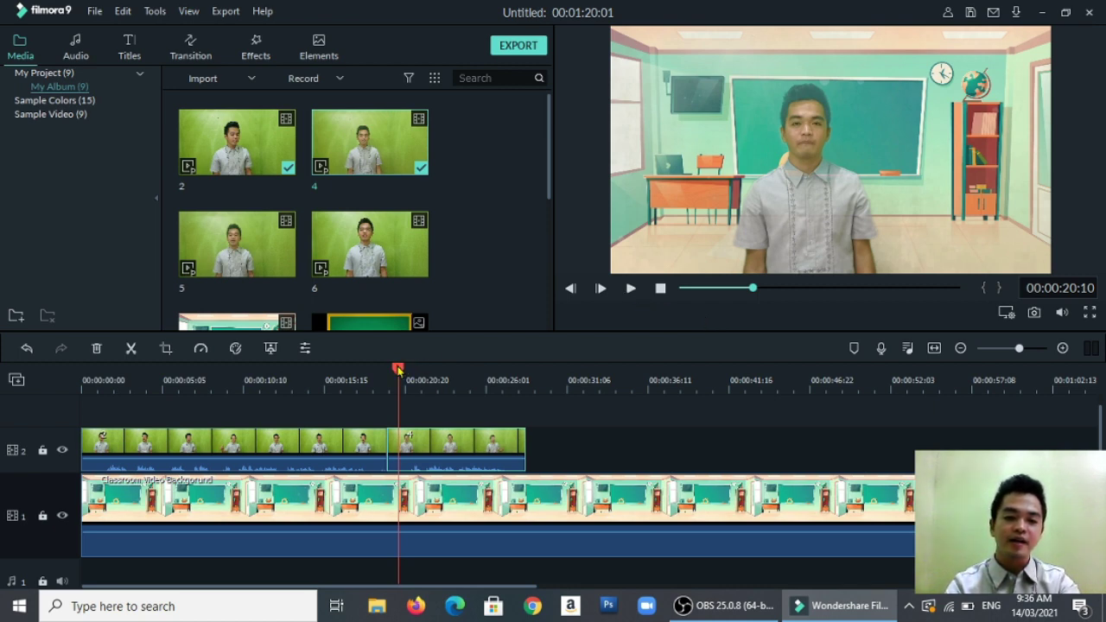
Step: Scale clip 4's picture down to just over half the frame and place the presenter in the frame's lower-left corner
mouse_move(399, 368)
left_mouse_down()
mouse_move(385, 369)
mouse_move(404, 369)
left_mouse_up()
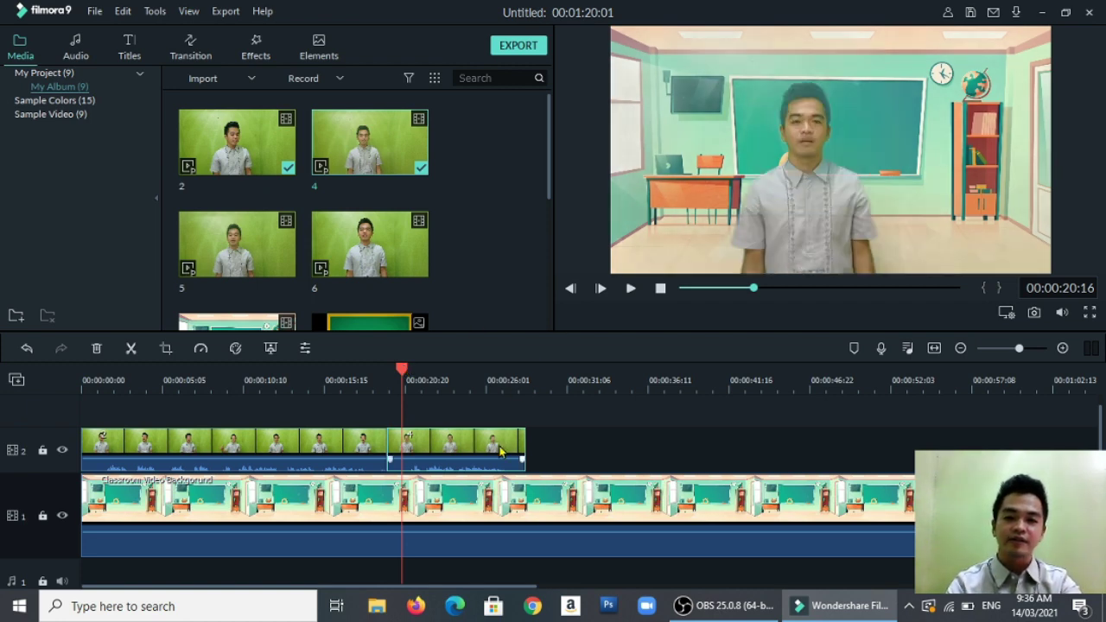
double_click(795, 176)
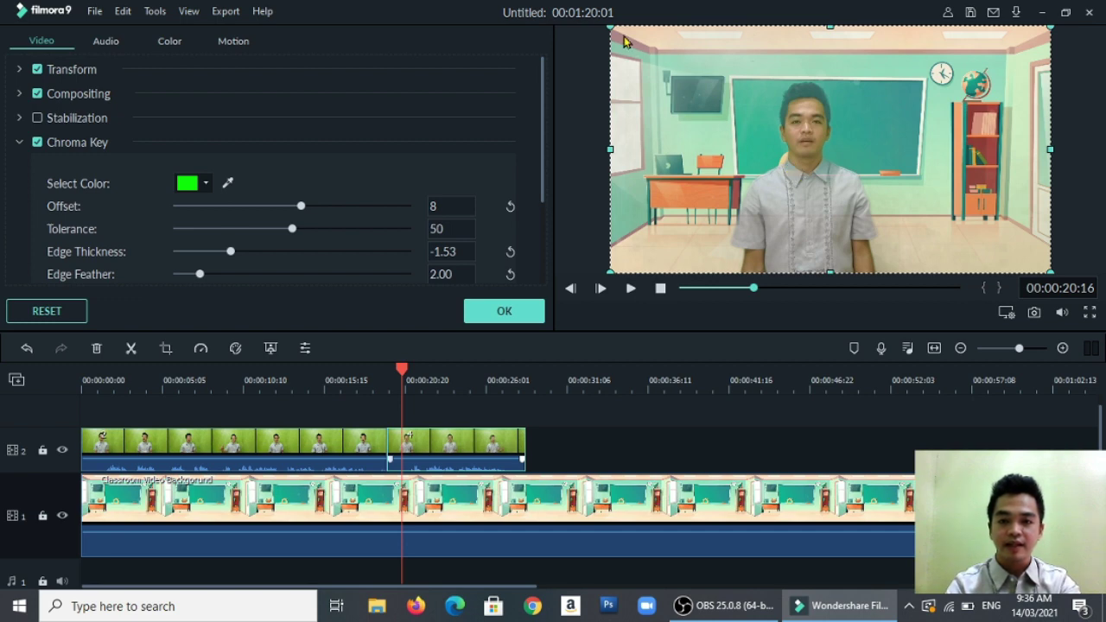
left_click_drag(613, 30, 793, 131)
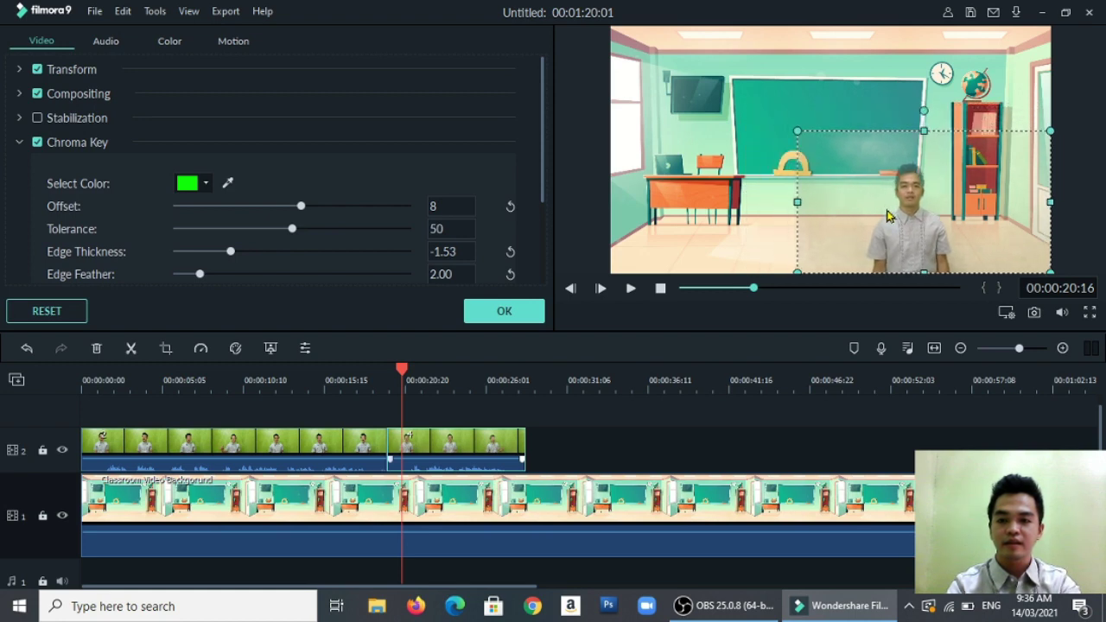
left_click_drag(824, 211, 635, 214)
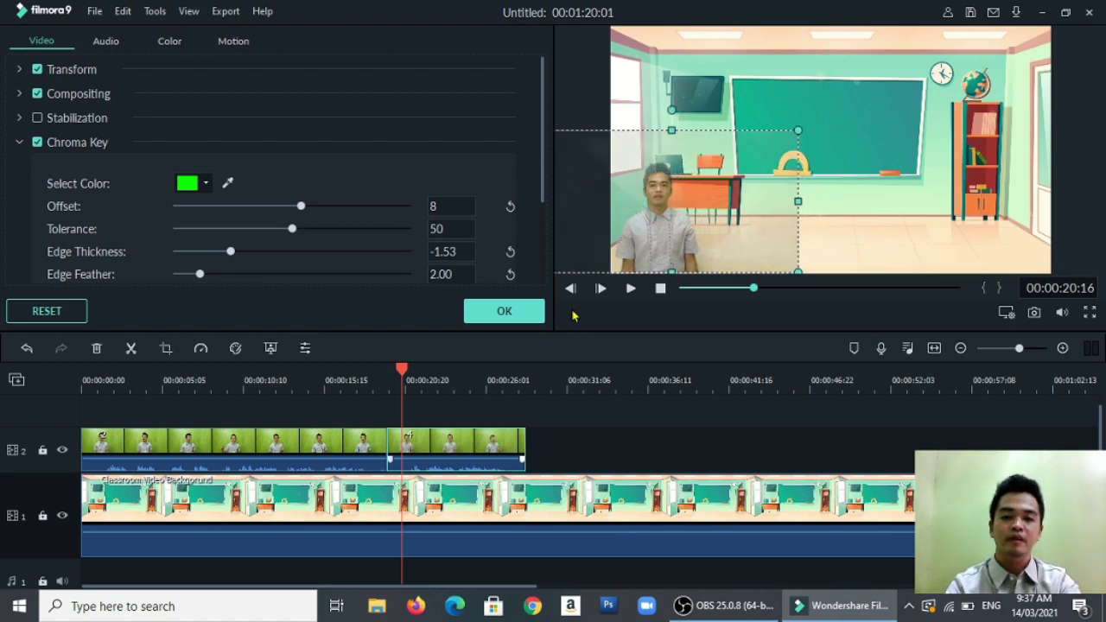
left_click(513, 312)
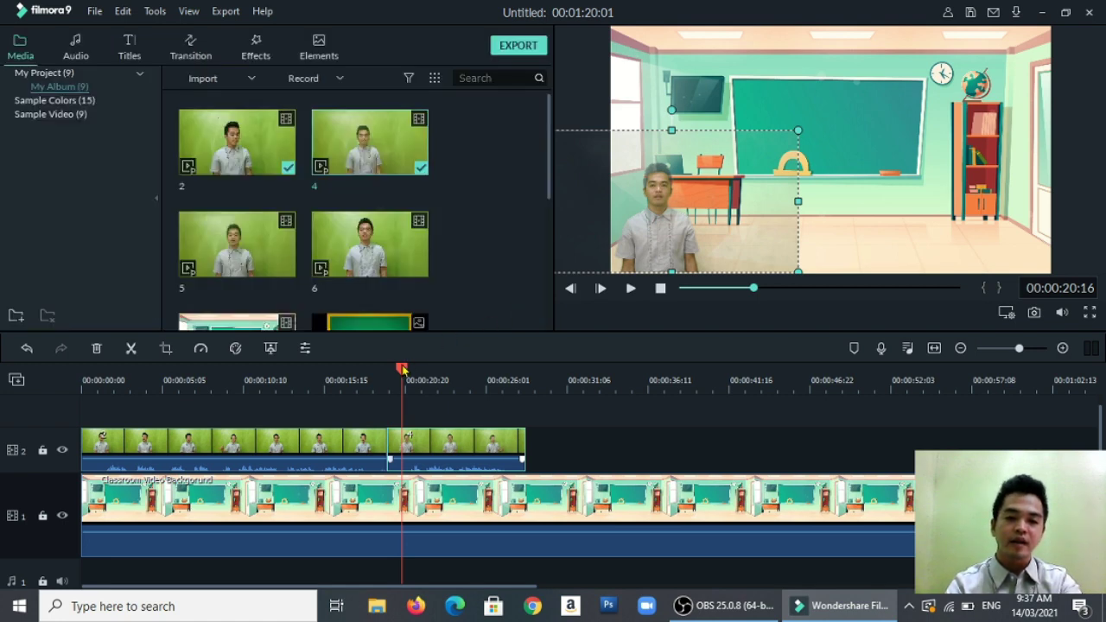
Step: Add the green chalkboard image on a new video track 3, starting at 00:00:20:08
mouse_move(403, 370)
left_mouse_down()
mouse_move(387, 370)
mouse_move(397, 369)
left_mouse_up()
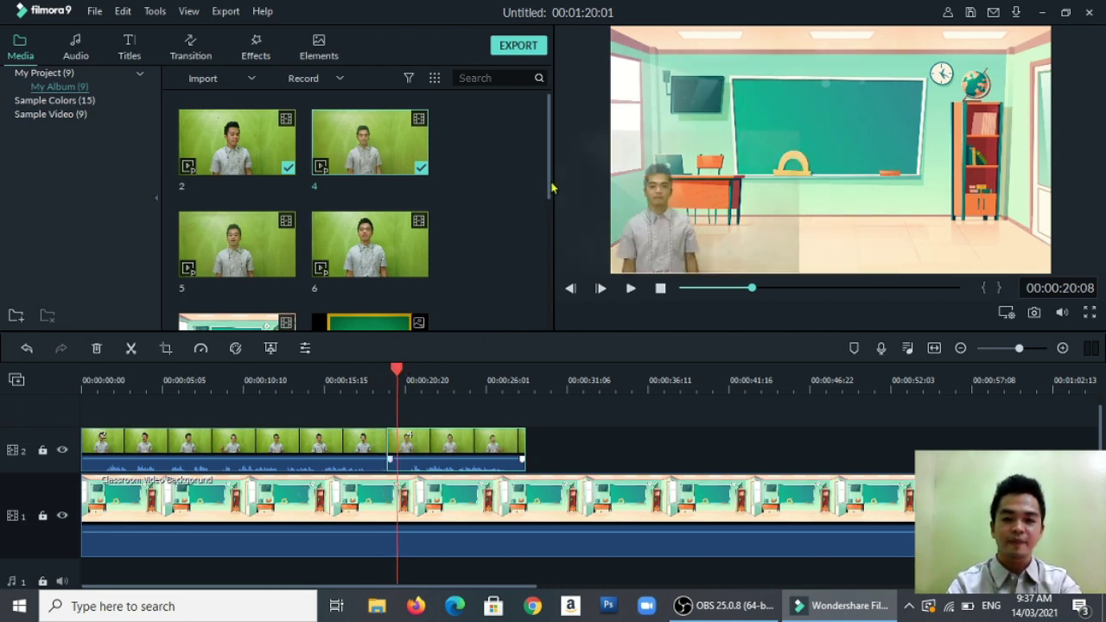
left_click_drag(548, 189, 550, 235)
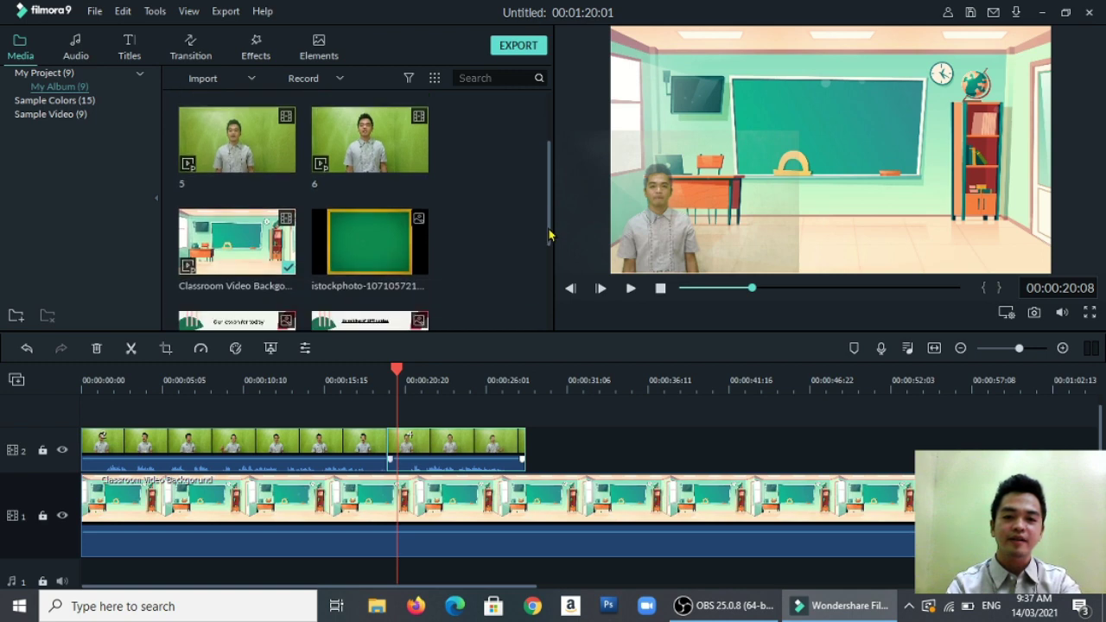
mouse_move(385, 248)
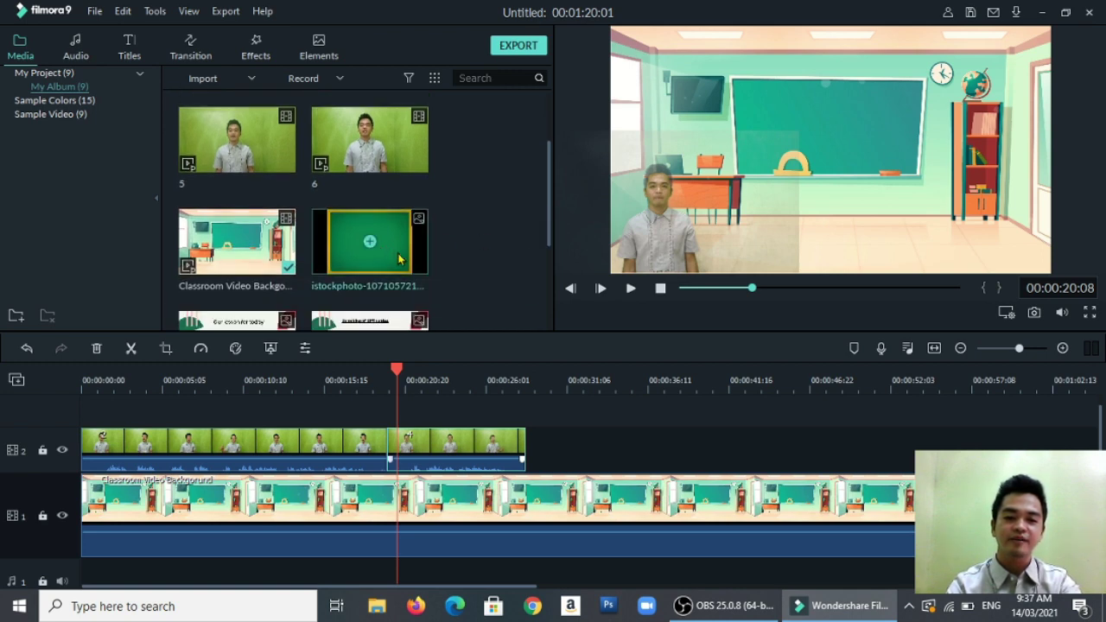
left_click_drag(399, 258, 396, 413)
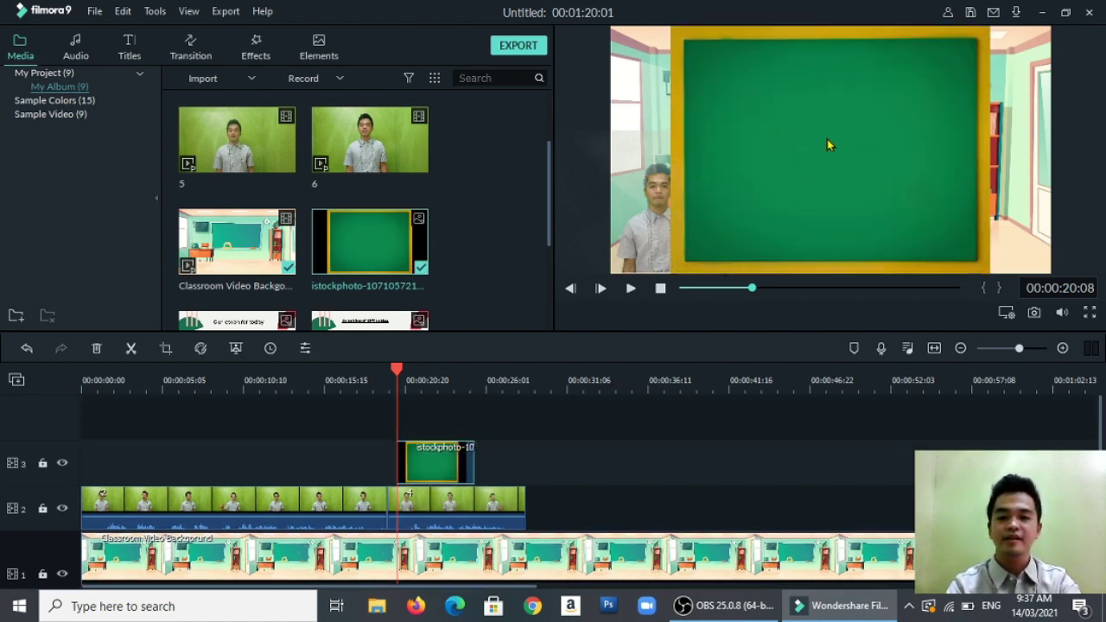
Step: Resize the chalkboard picture to about 60% of the frame's width and two-thirds of its height, positioned to the right of the presenter
double_click(786, 130)
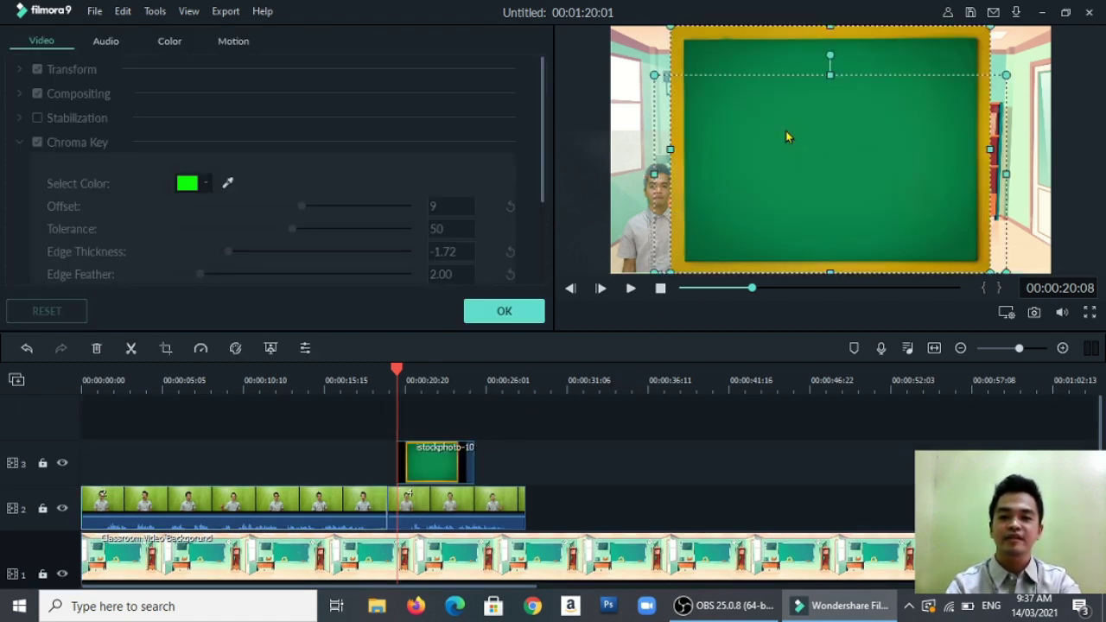
left_click(744, 38)
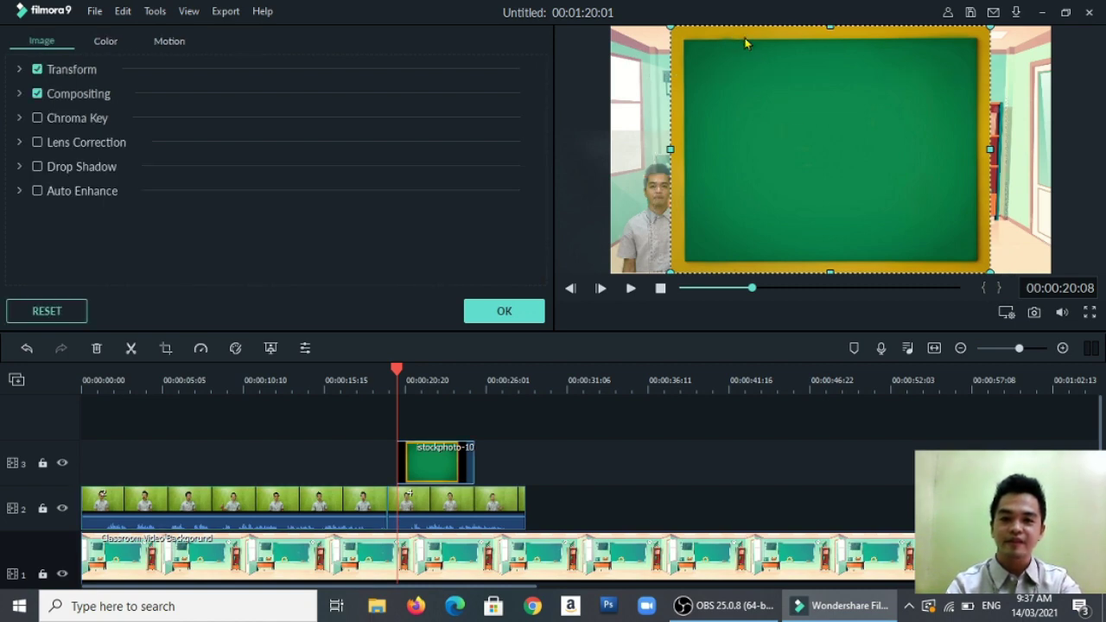
left_click_drag(674, 30, 758, 93)
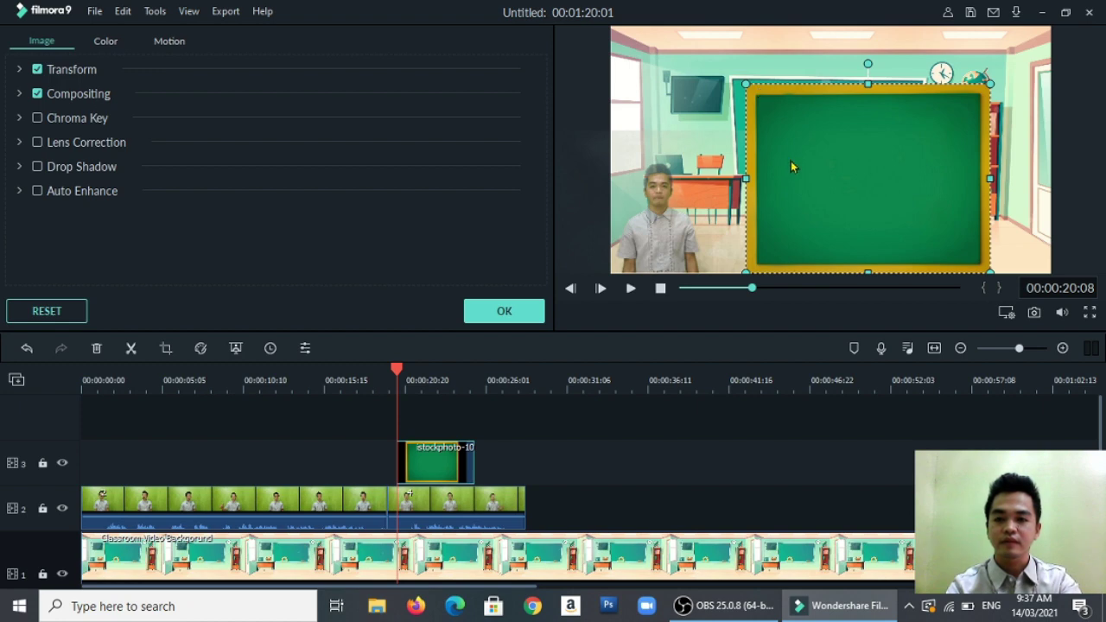
left_click_drag(789, 159, 793, 139)
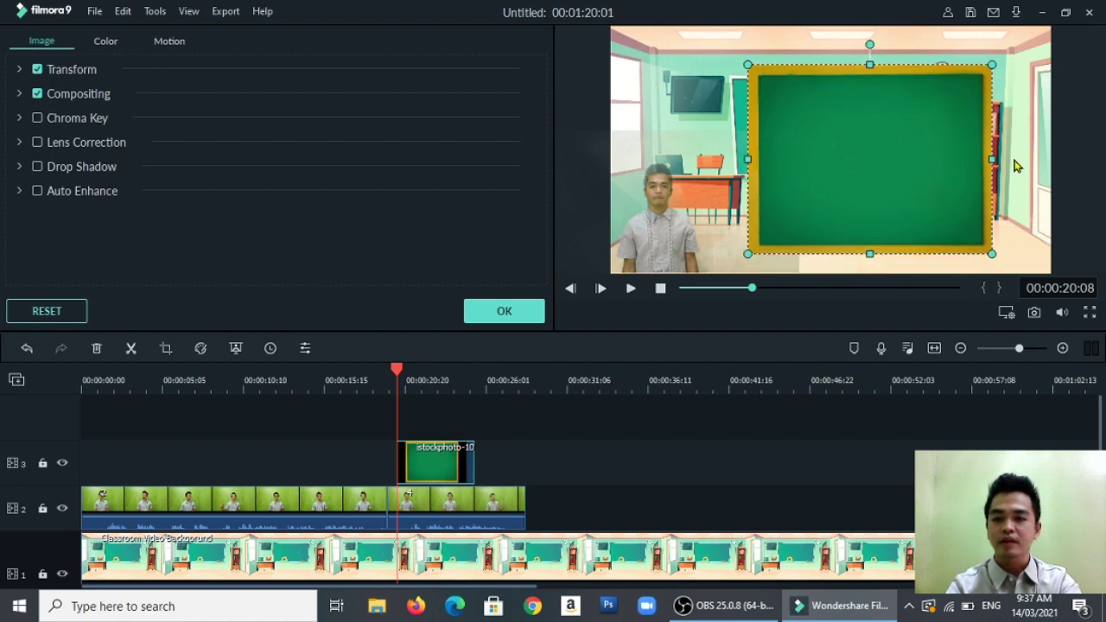
left_click_drag(1002, 160, 1042, 162)
left_click_drag(787, 159, 747, 164)
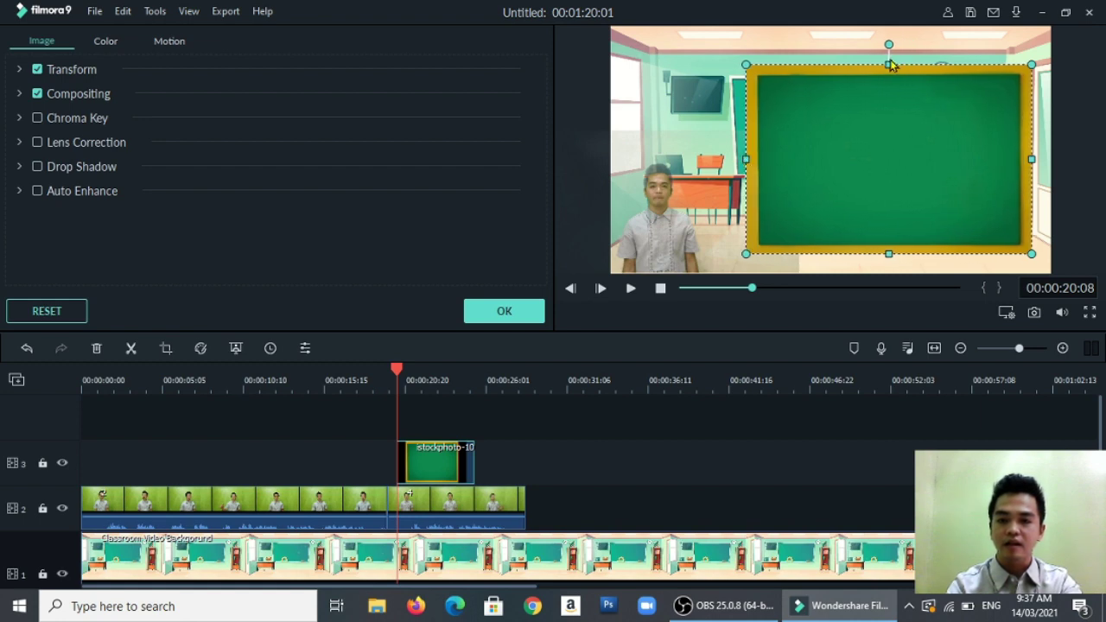
left_click_drag(889, 64, 889, 88)
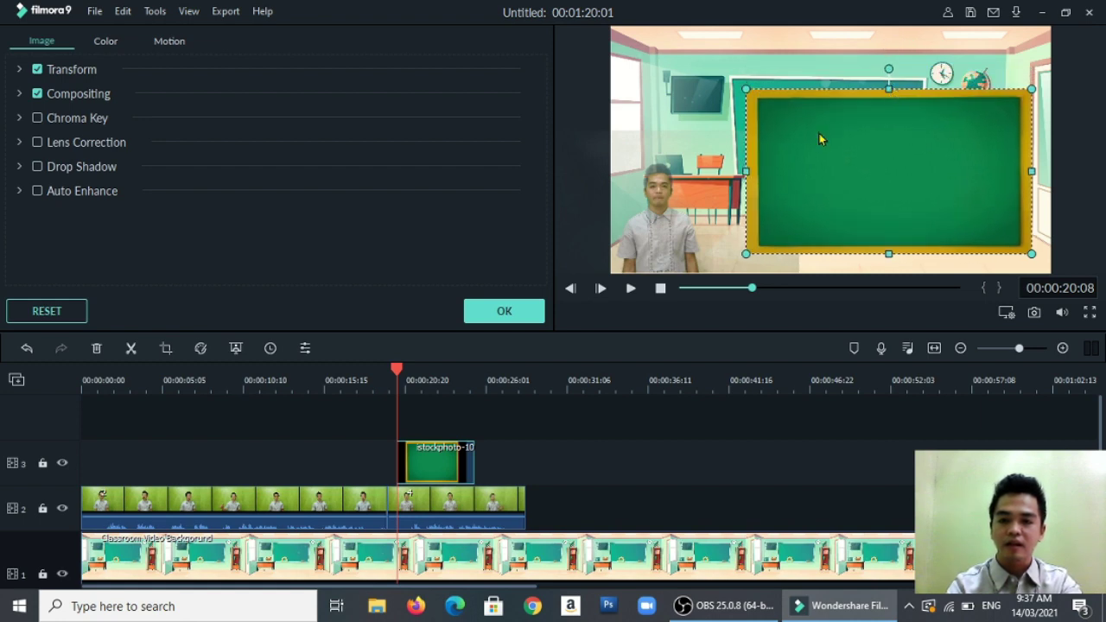
left_click_drag(748, 171, 816, 147)
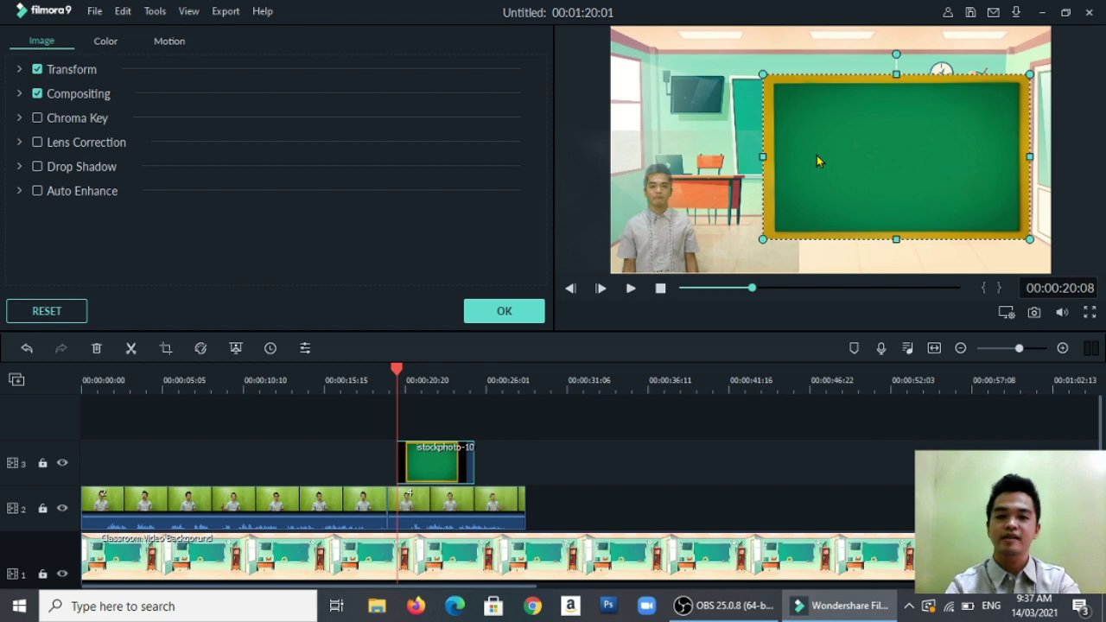
left_click(526, 320)
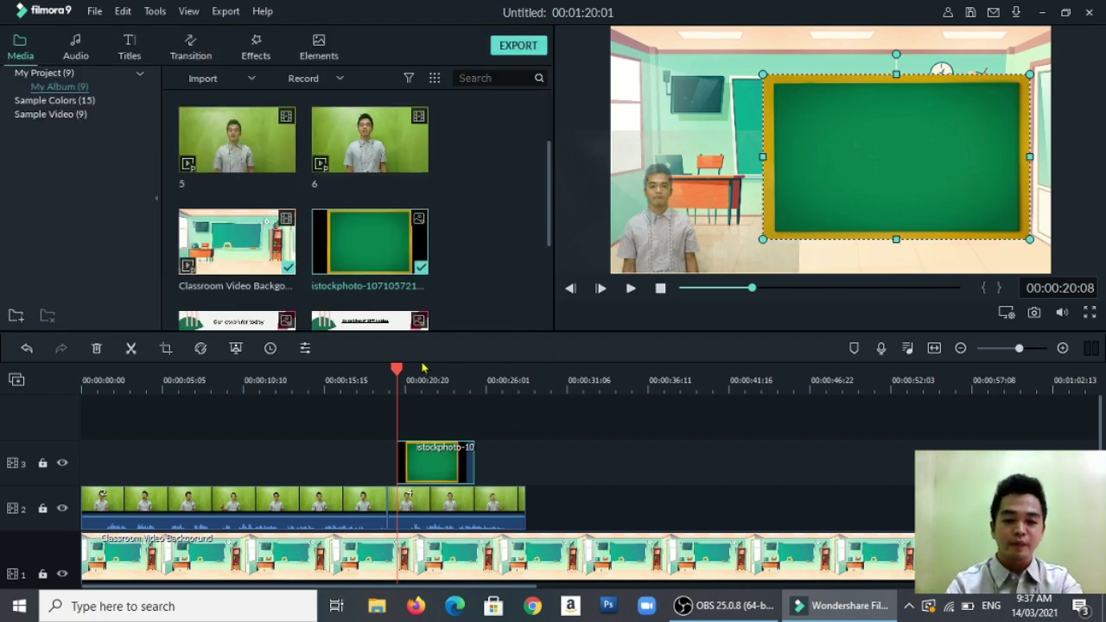
Step: Extend the chalkboard image on track 3 past the end of clip 4, to about 00:00:35
left_click_drag(396, 370, 416, 370)
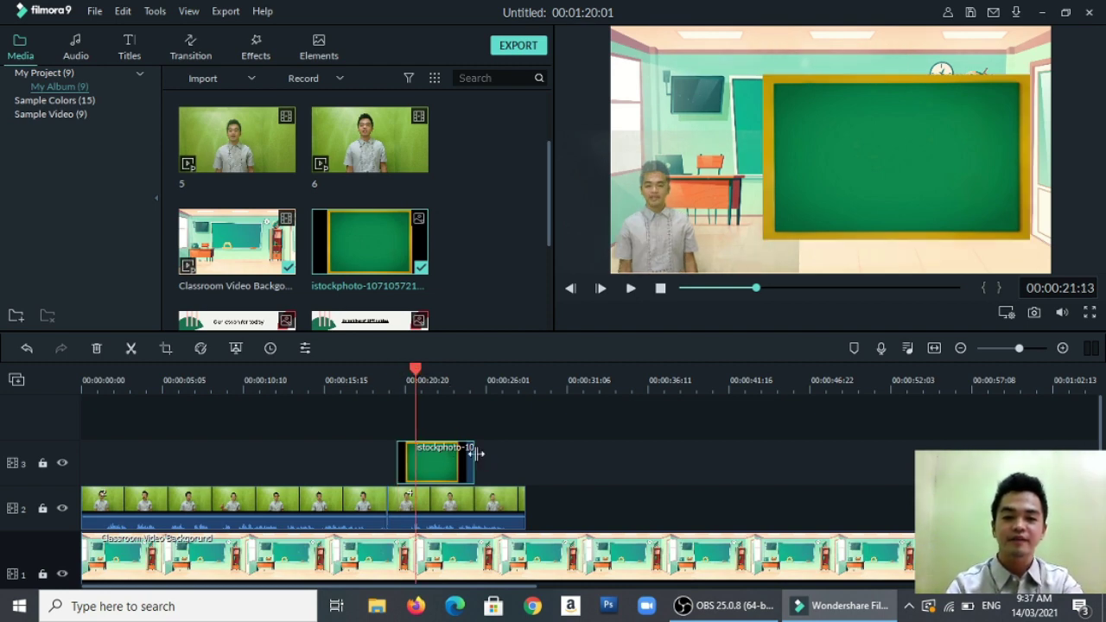
left_click_drag(474, 454, 639, 456)
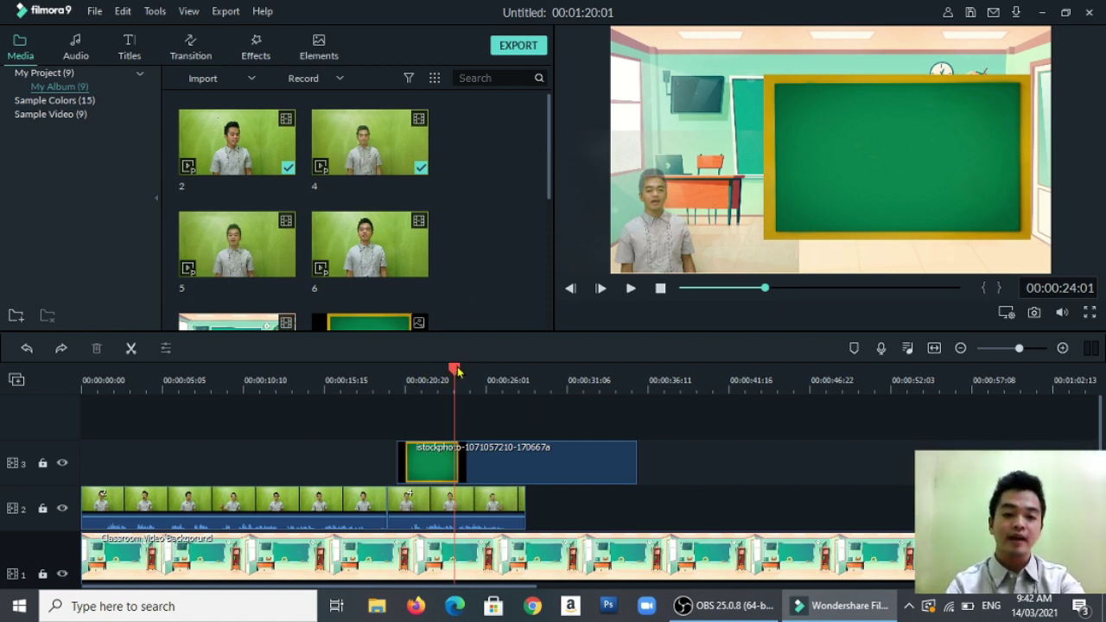
Step: Add the Lower Third 40 title on a new video track 4 at 00:00:20:20, above the chalkboard image
left_click_drag(457, 370, 405, 369)
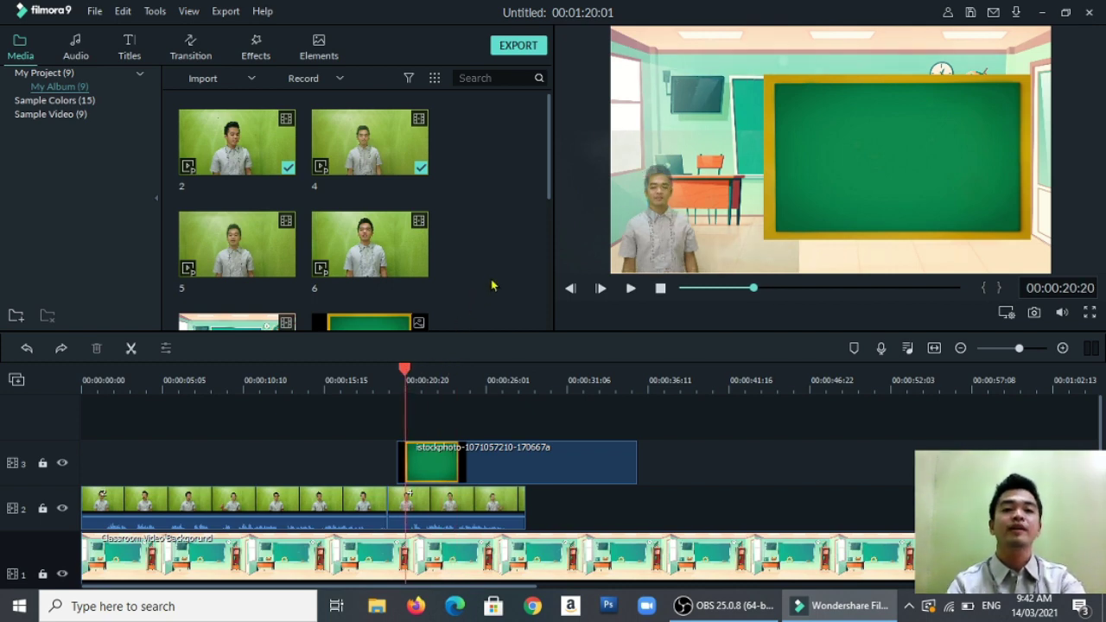
left_click(129, 50)
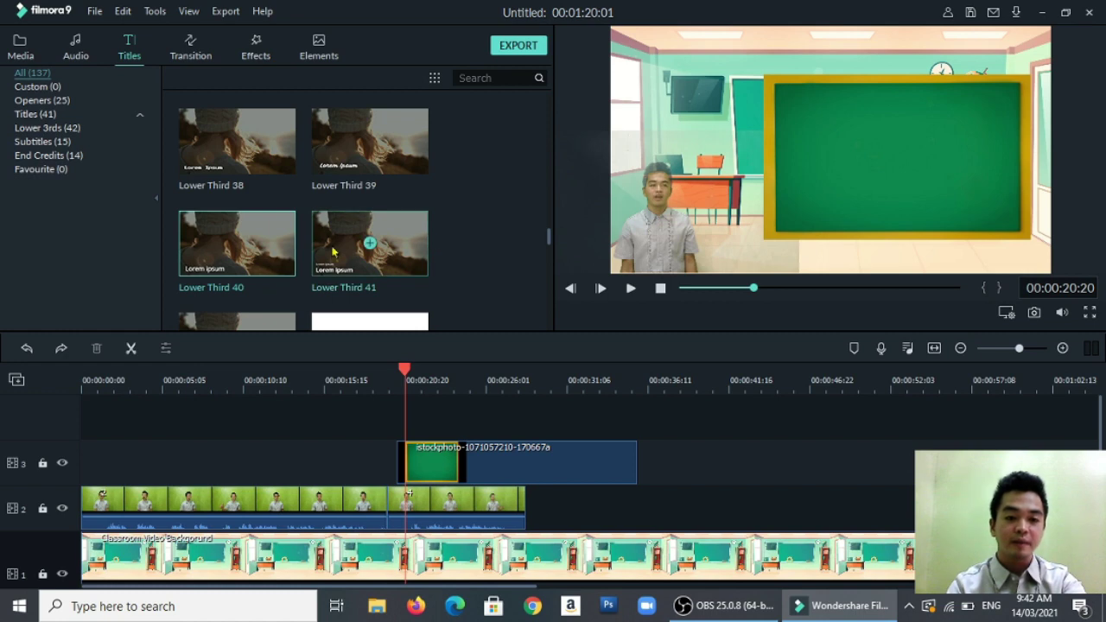
left_click_drag(281, 251, 409, 402)
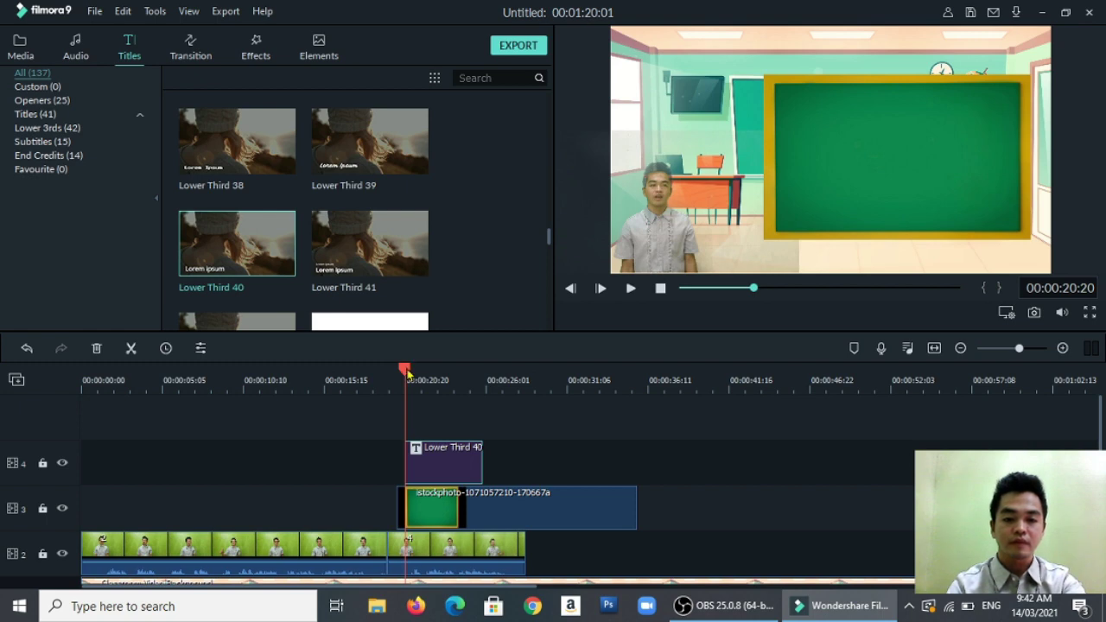
Step: Replace the placeholder text of the Lower Third 40 title on track 4 with "Understanding Triangles"
left_click_drag(407, 373, 424, 381)
double_click(454, 478)
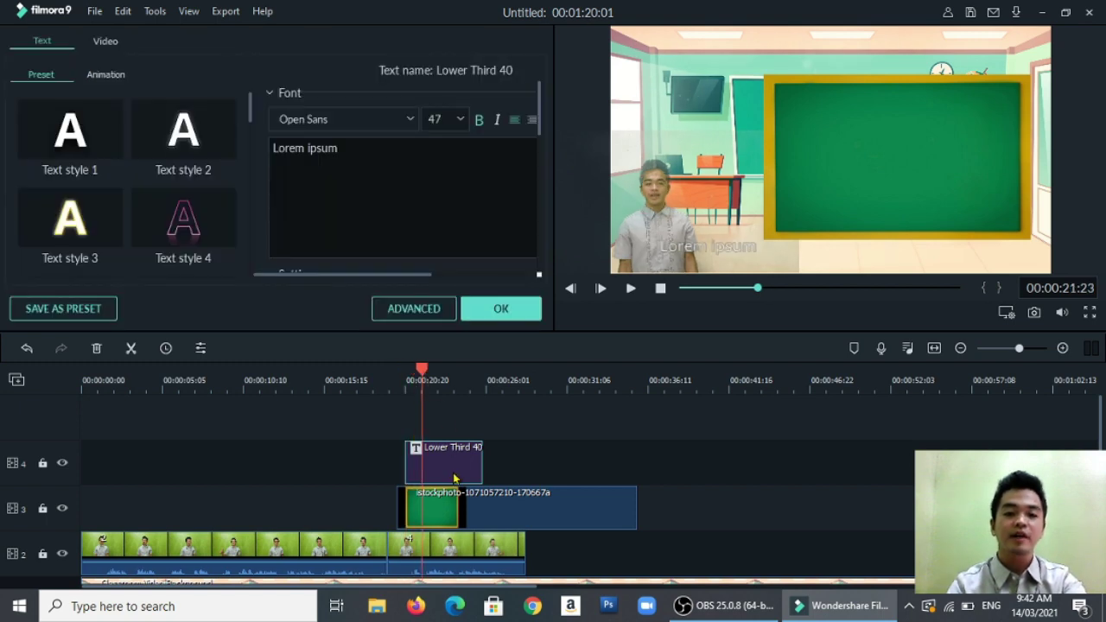
left_click_drag(346, 148, 261, 158)
key("Caps_Lock")
type("U")
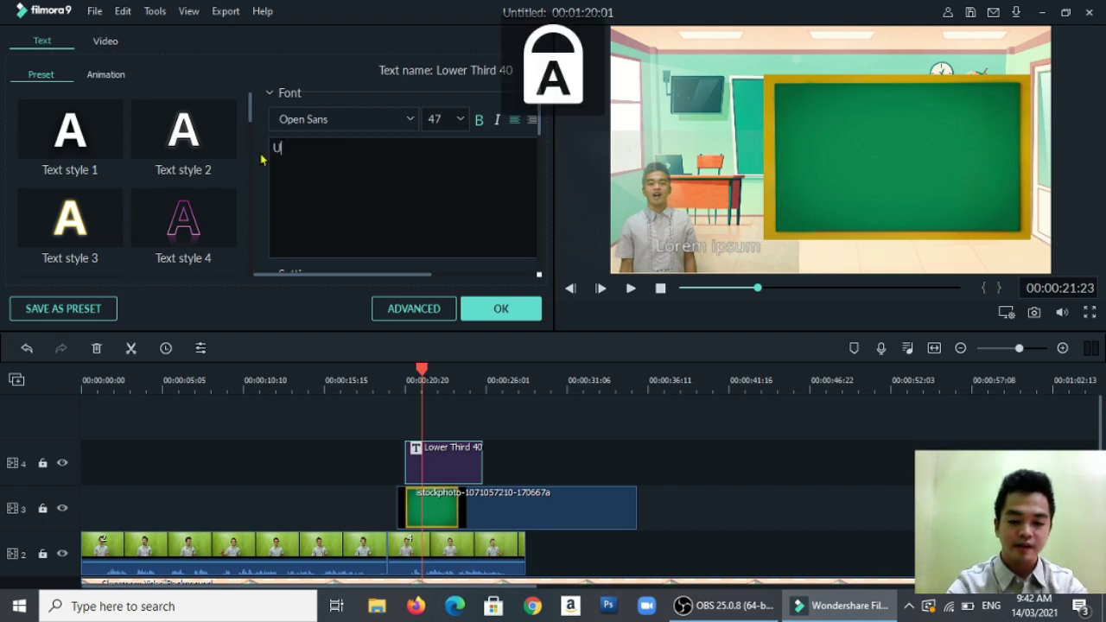
key("Caps_Lock")
type("ndersta")
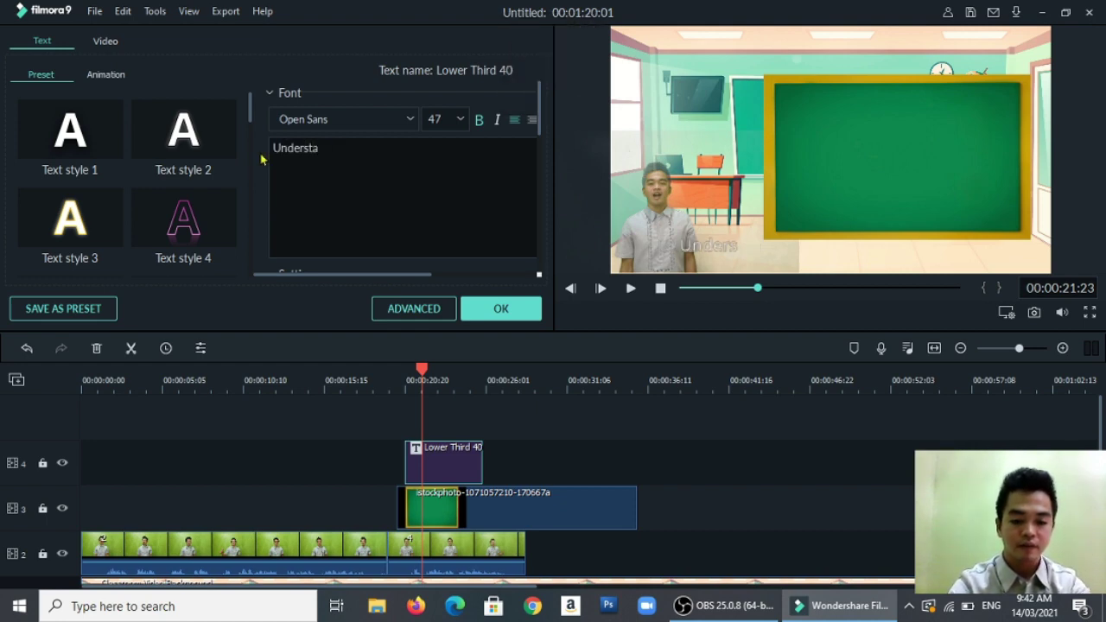
type("nding")
key("Caps_Lock")
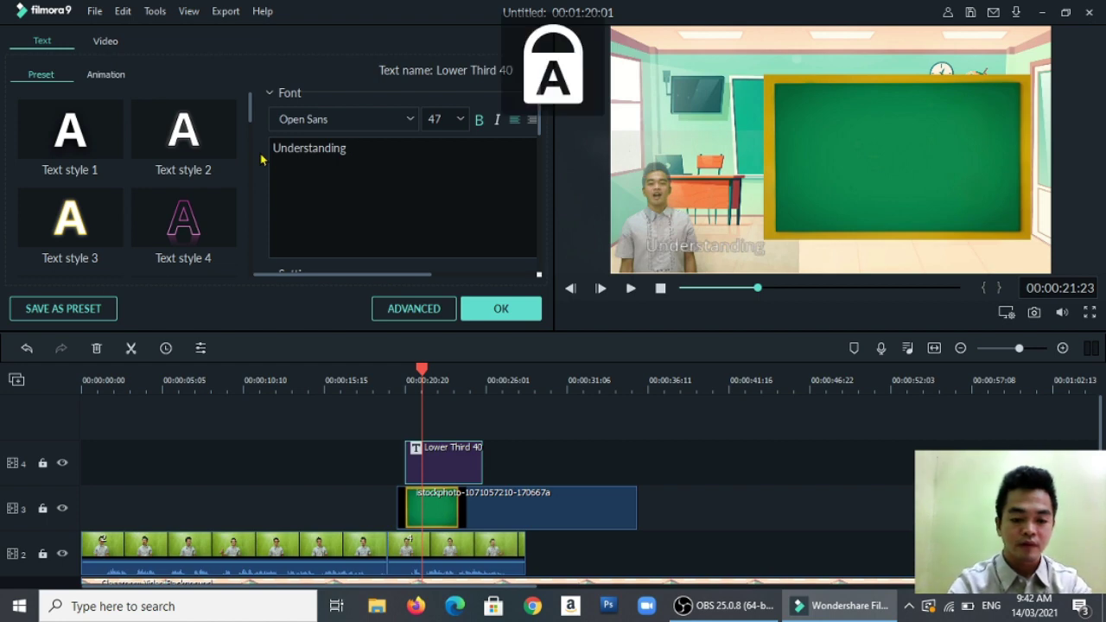
type("R")
key("BackSpace")
type("T")
key("Caps_Lock")
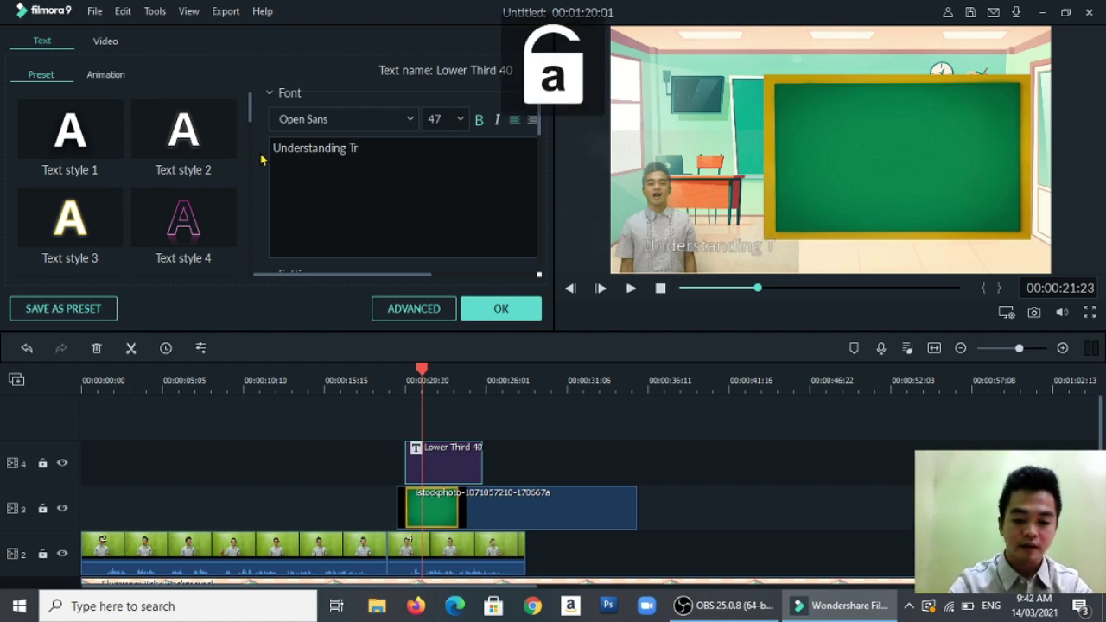
type("riangles")
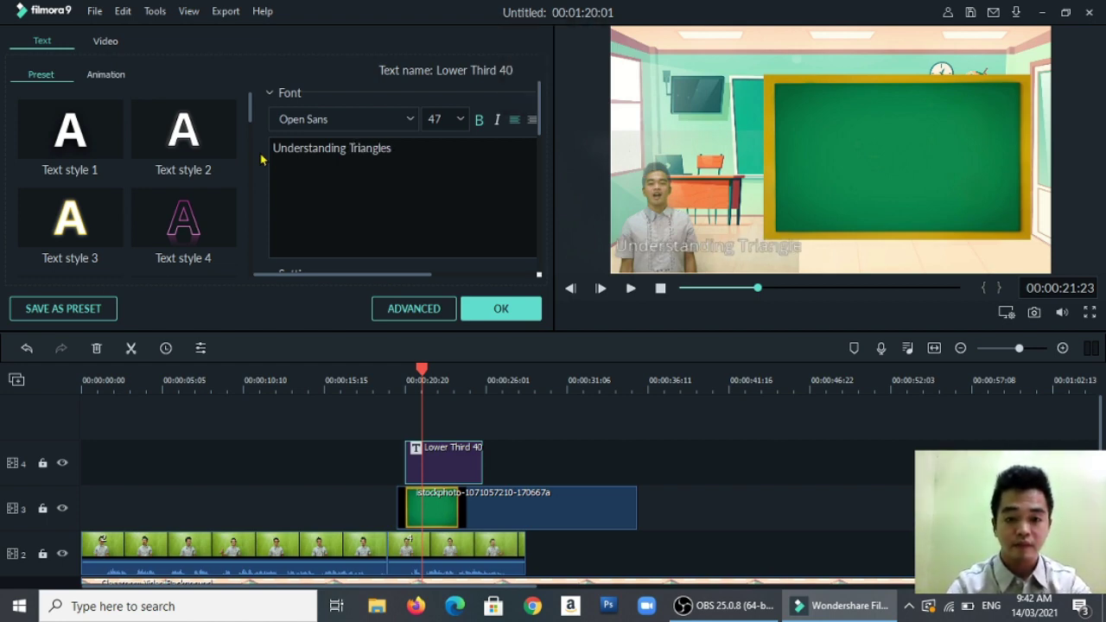
Step: Add two more lines to the title, "and" and "Understanding Quadrilaterals"
key("Return")
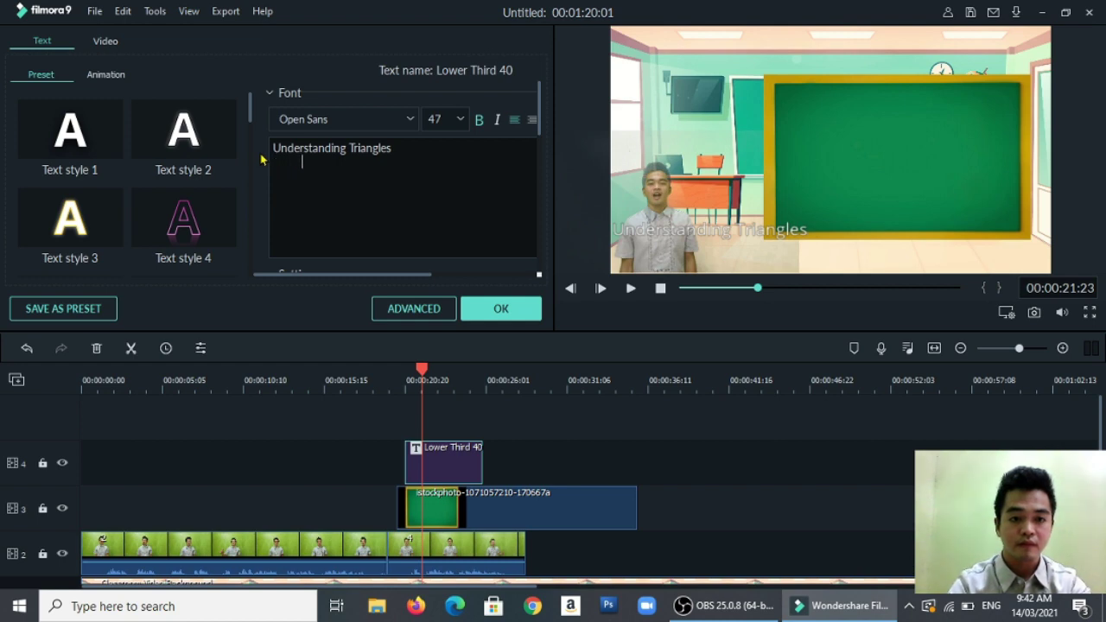
type("adn")
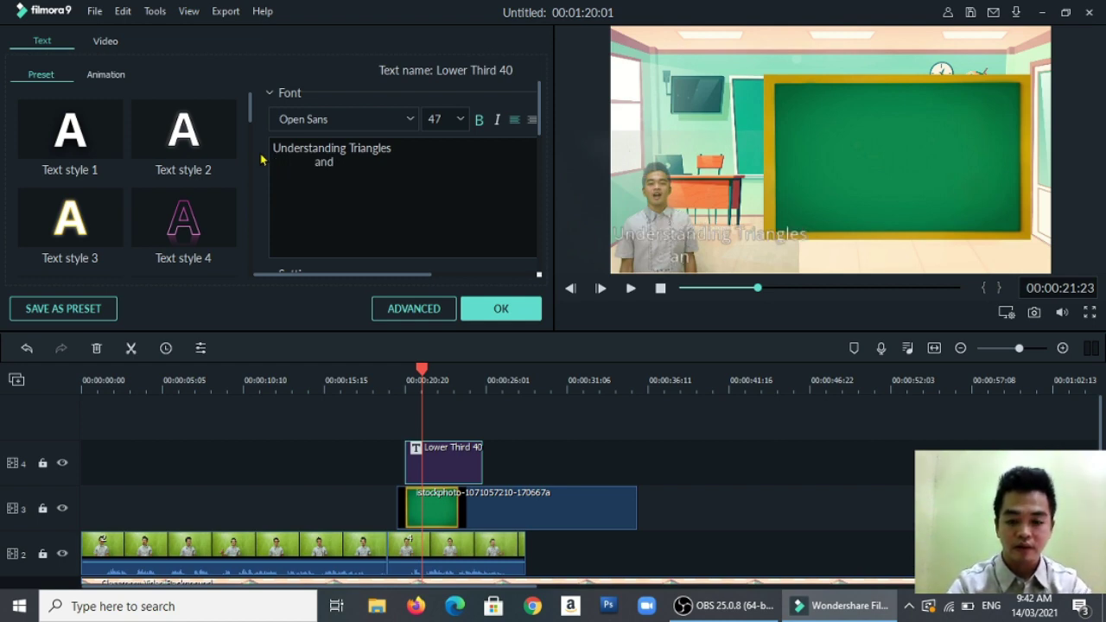
key("Return")
key("Caps_Lock")
type("U")
key("Caps_Lock")
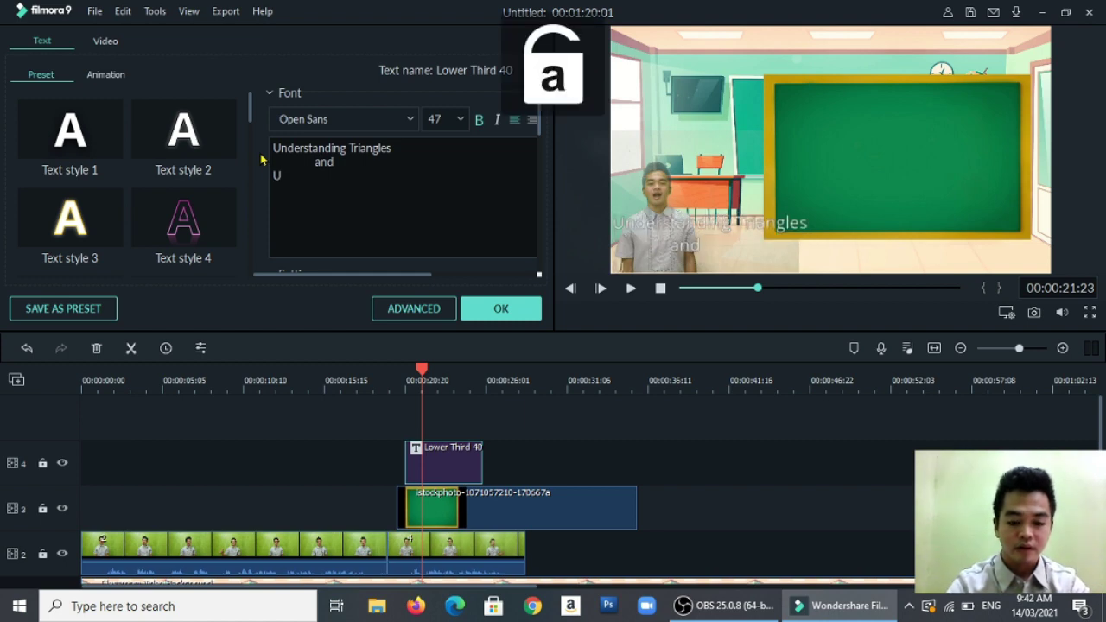
type("ndersta")
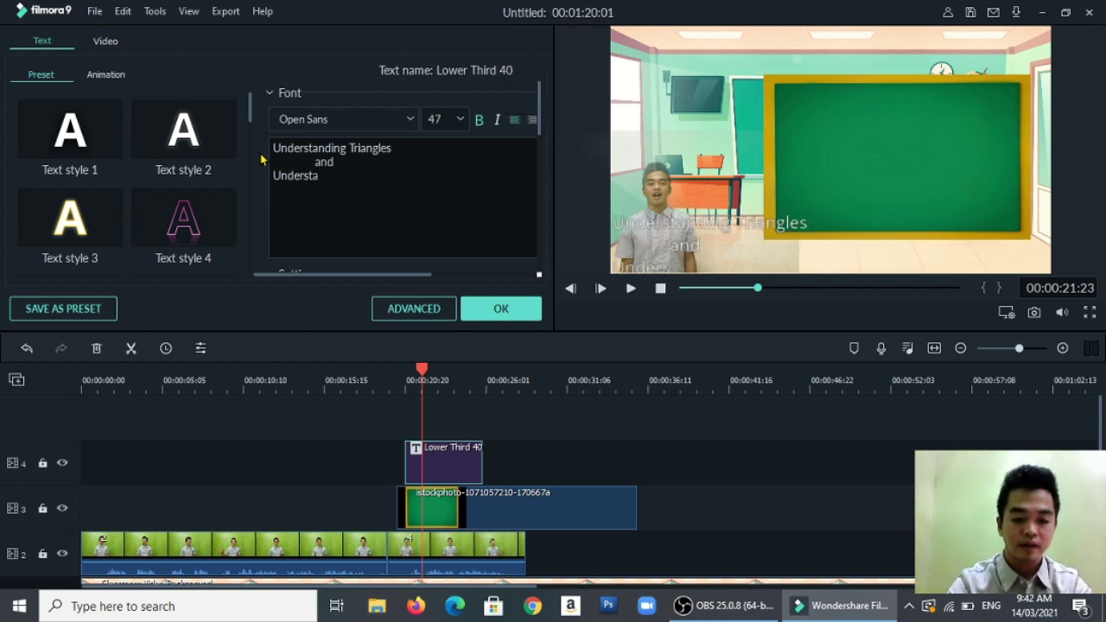
type("nding")
key("Caps_Lock")
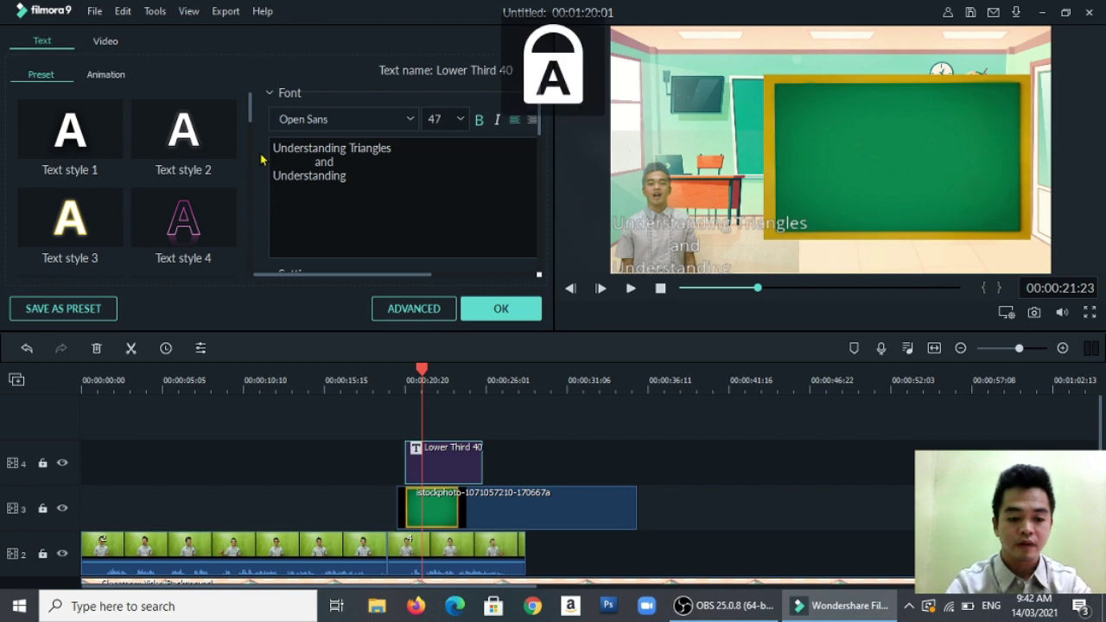
type("Q")
key("Caps_Lock")
type("uadril")
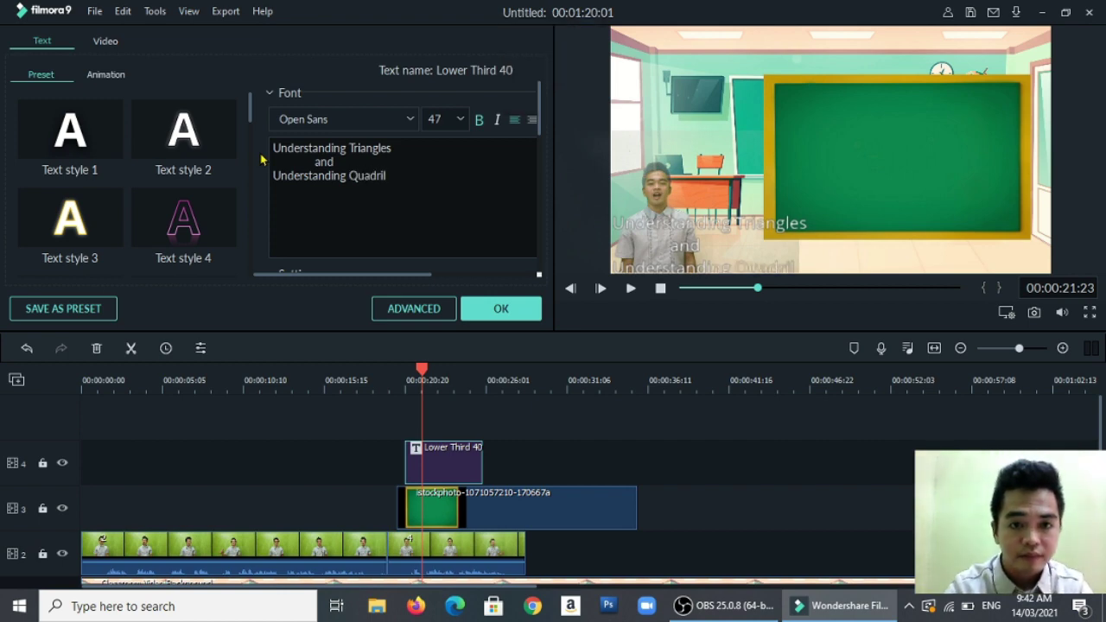
type("aterals")
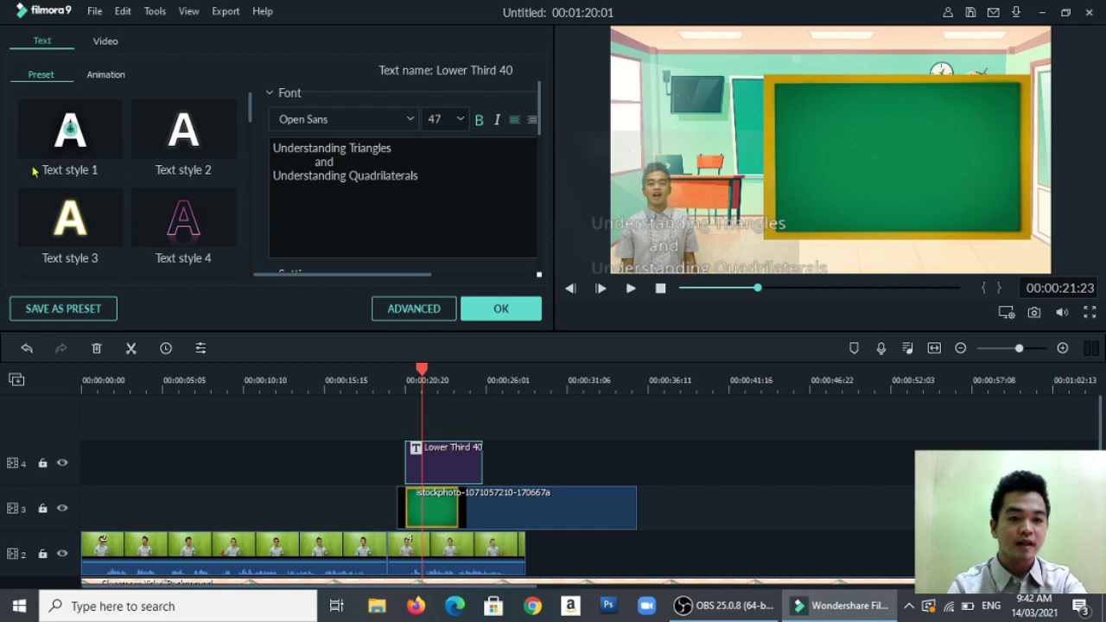
Step: Apply Text style 2 to the lesson title and move the text onto the chalkboard in the preview
left_click(189, 141)
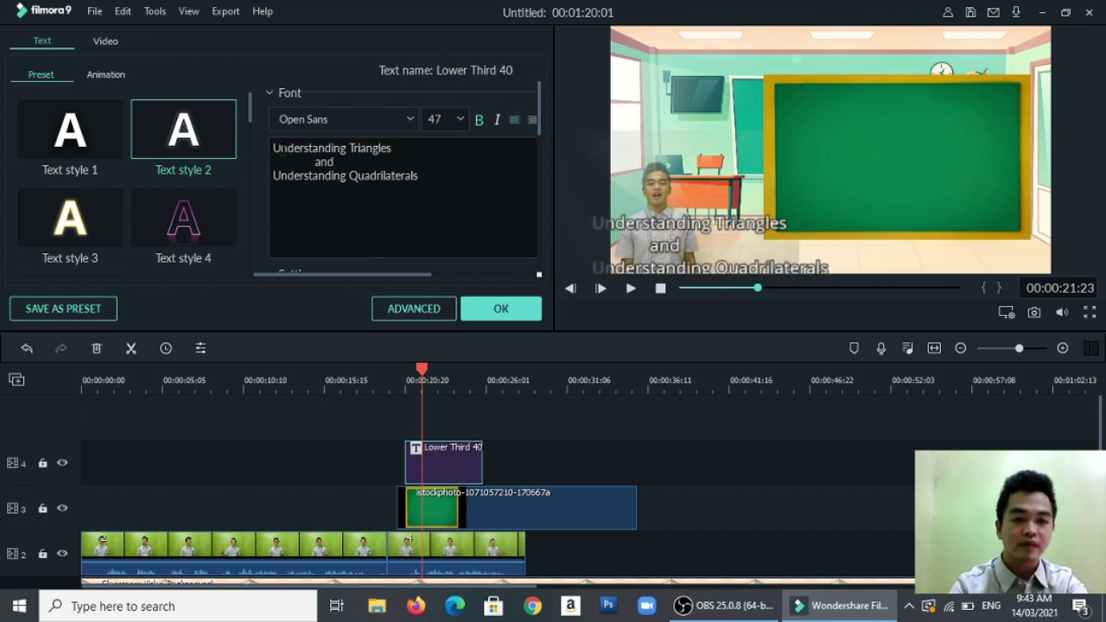
left_click(788, 224)
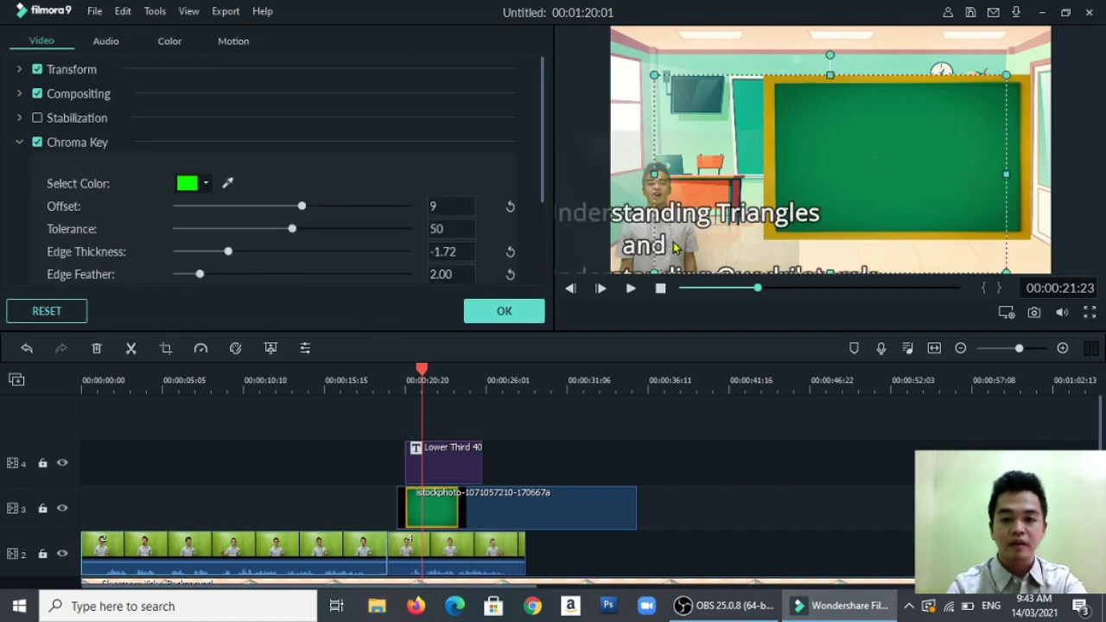
left_click(707, 241)
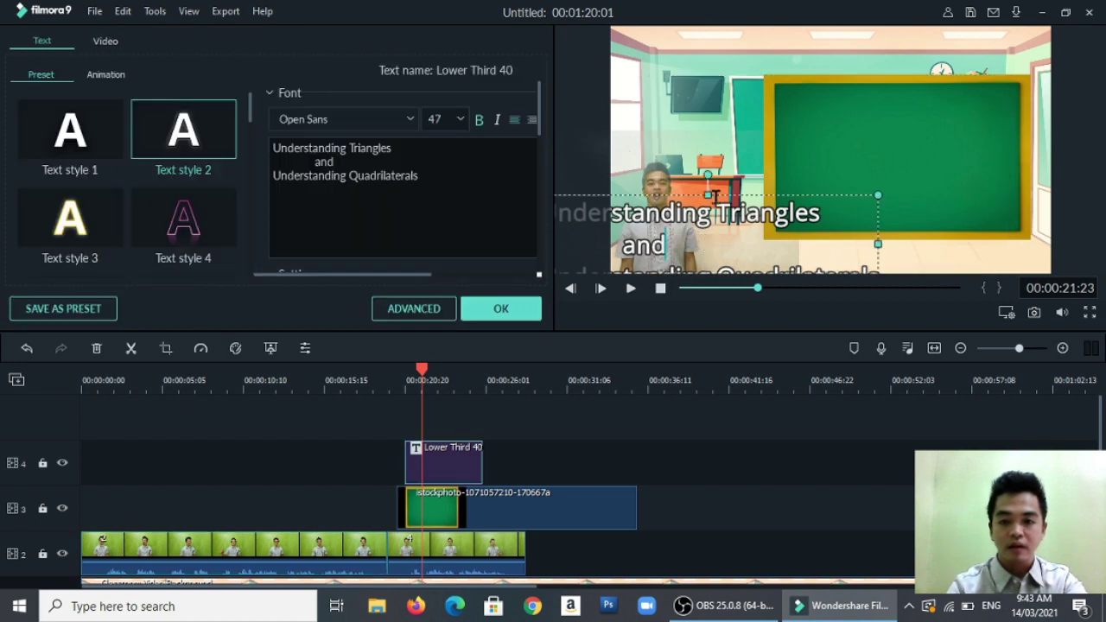
left_click_drag(720, 195, 914, 115)
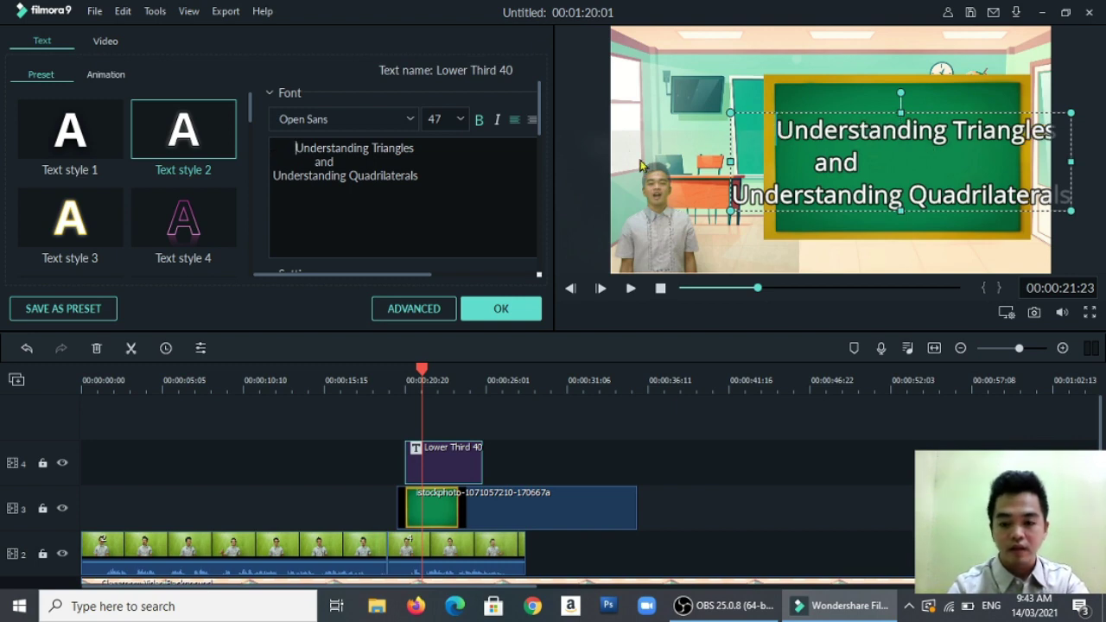
Step: Centre the title's three lines with leading spaces, then shrink and reposition the text to fit inside the chalkboard frame
key("BackSpace")
key("BackSpace")
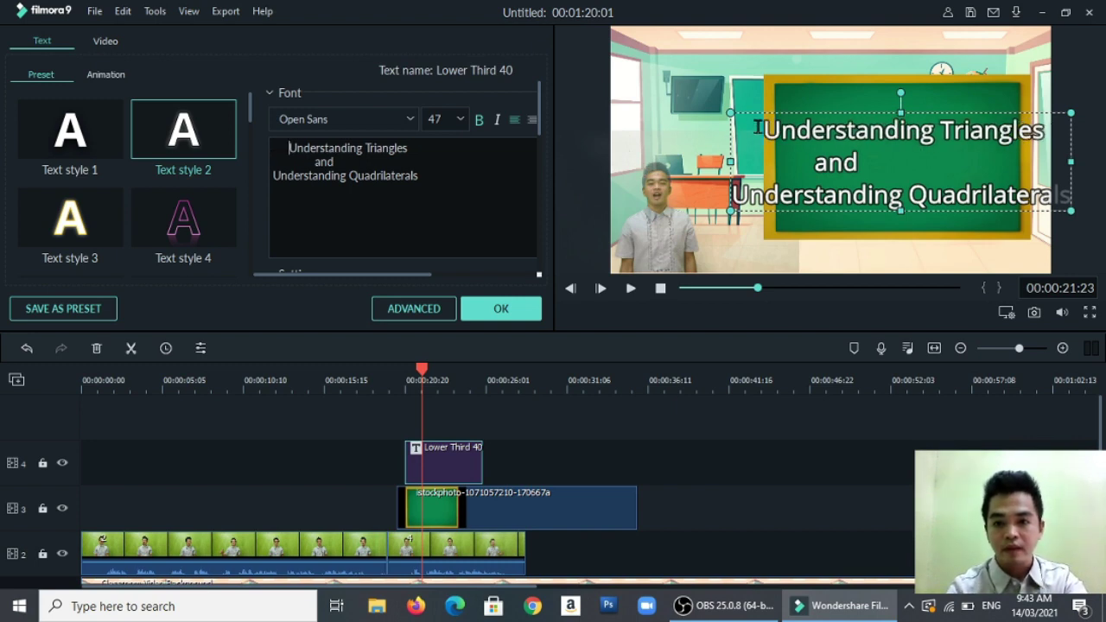
left_click_drag(730, 112, 807, 135)
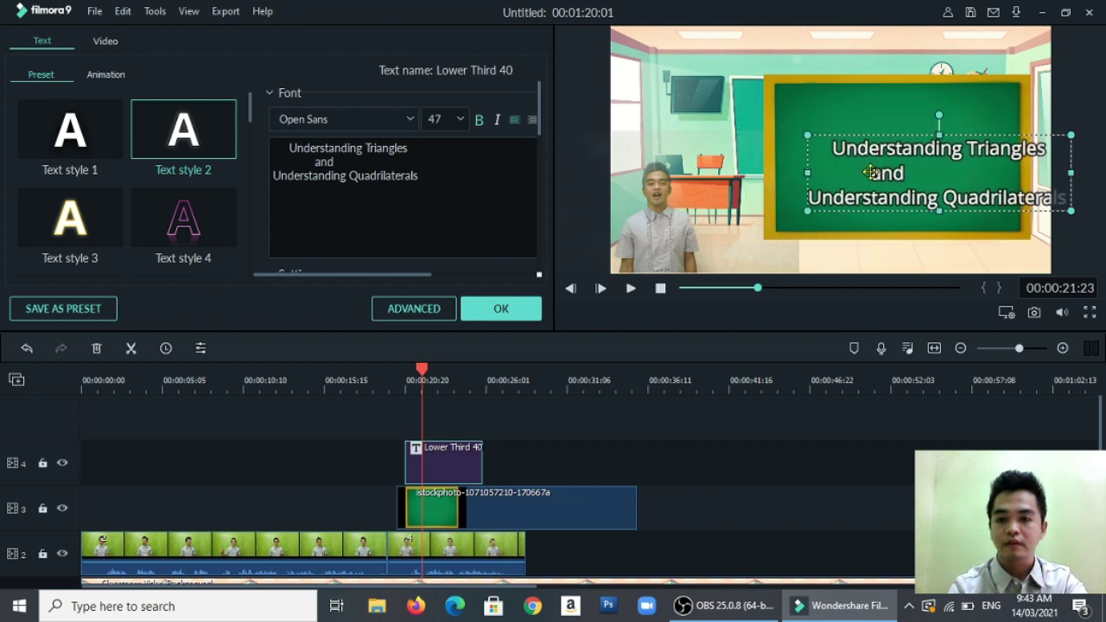
left_click_drag(875, 174, 843, 169)
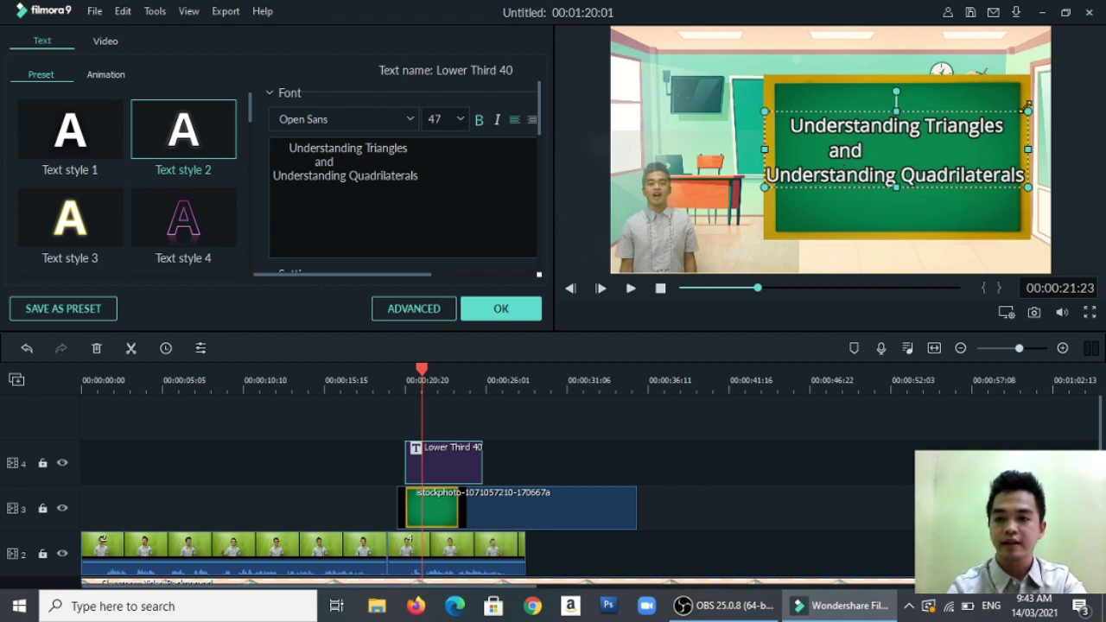
left_click_drag(1027, 110, 1005, 118)
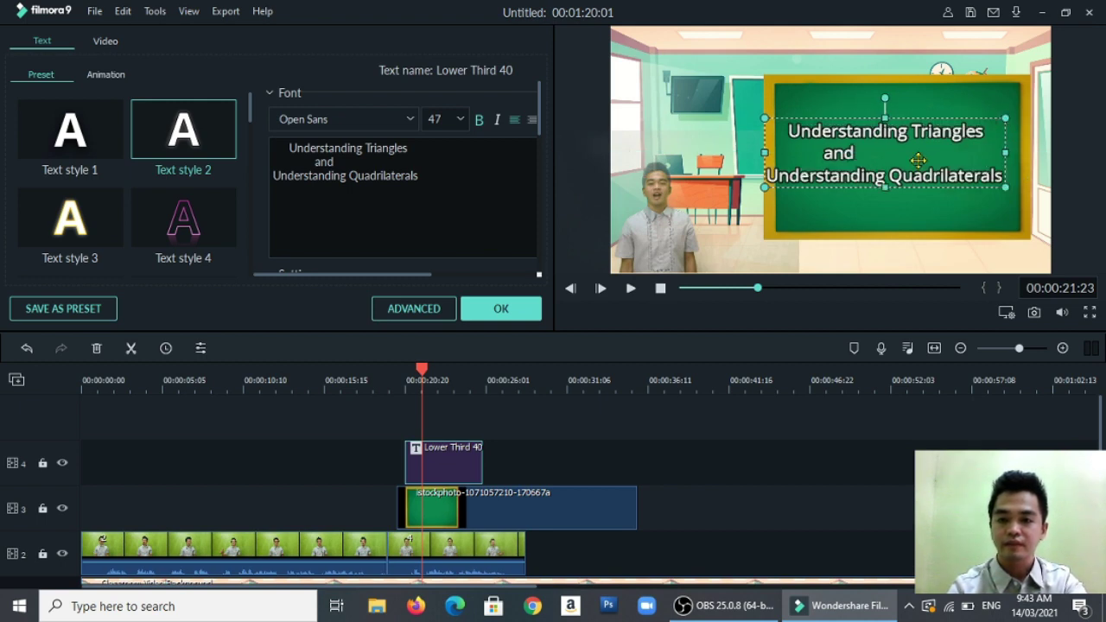
left_click_drag(927, 158, 935, 158)
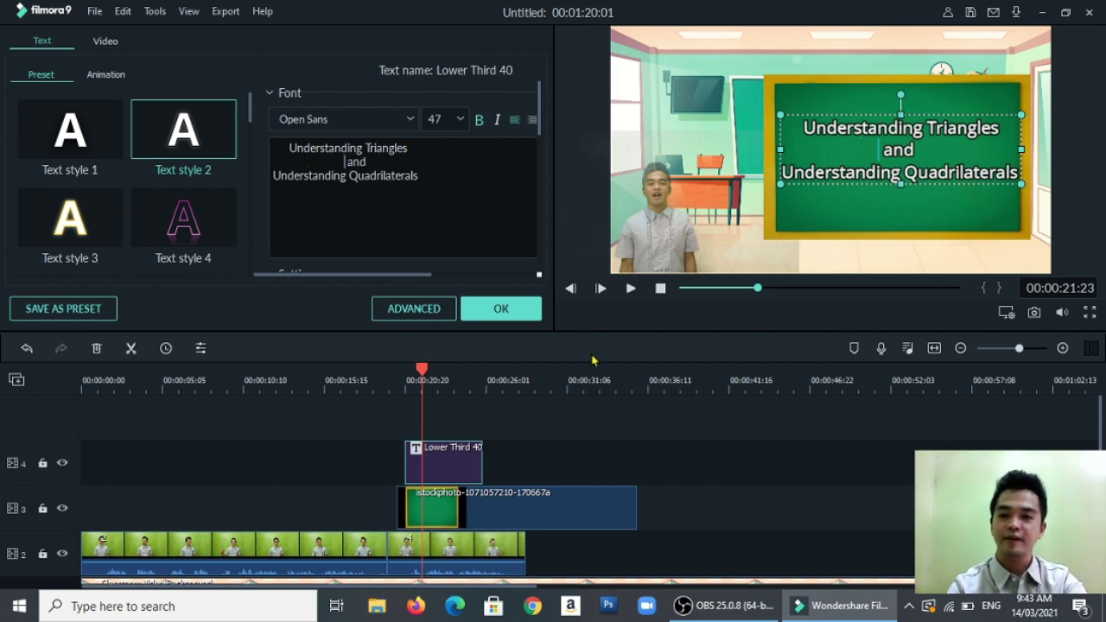
Step: Apply the title edits and preview the section from just before the title to past its end
left_click_drag(423, 378, 401, 377)
left_click(501, 308)
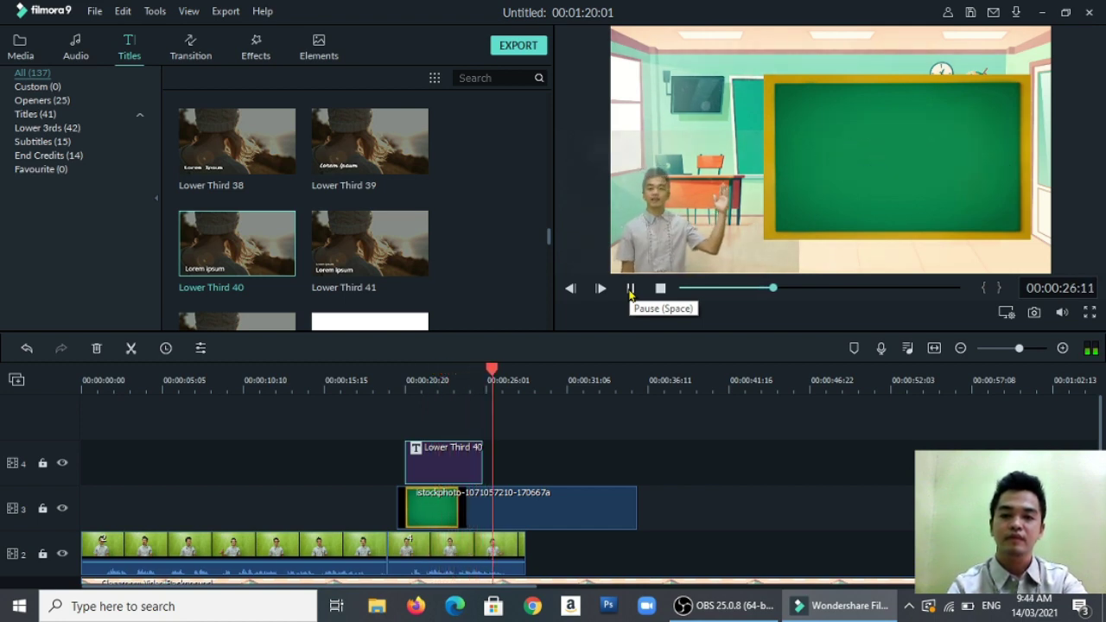
left_click(630, 291)
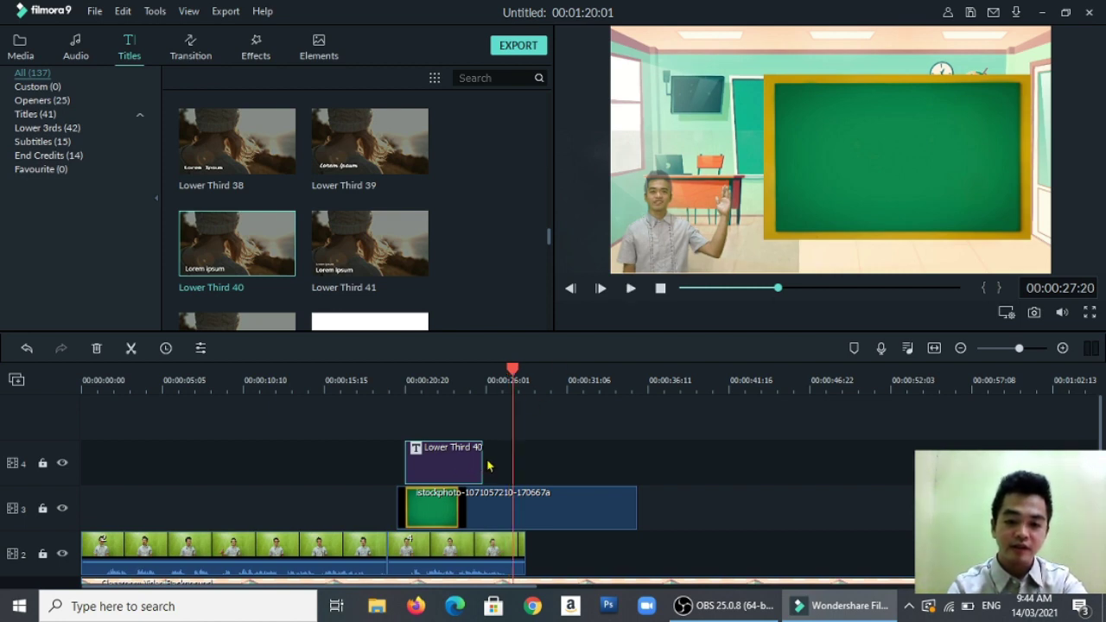
Step: Extend the Lower Third 40 title to the end of the presenter clip on track 2 and play the section back
left_click_drag(480, 451, 524, 453)
left_click_drag(514, 372, 399, 372)
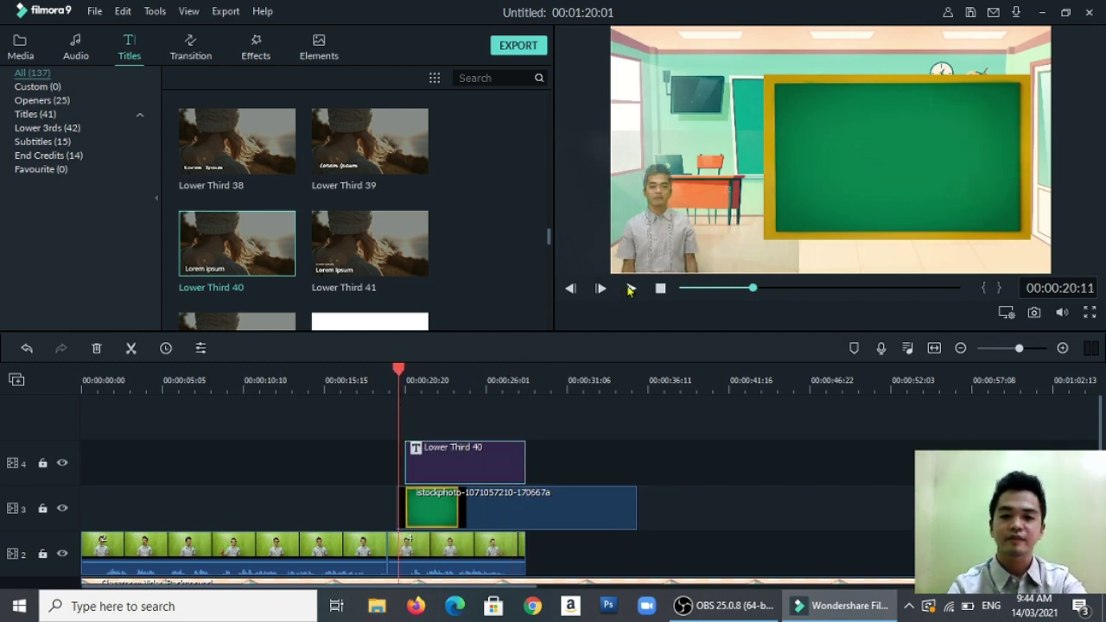
left_click(630, 290)
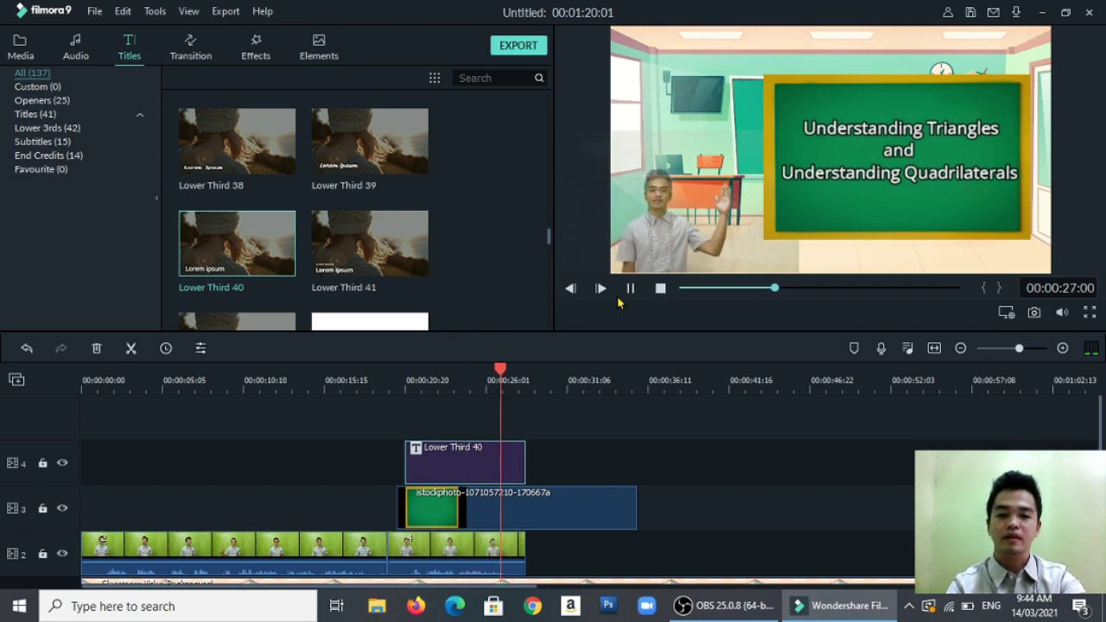
left_click(633, 288)
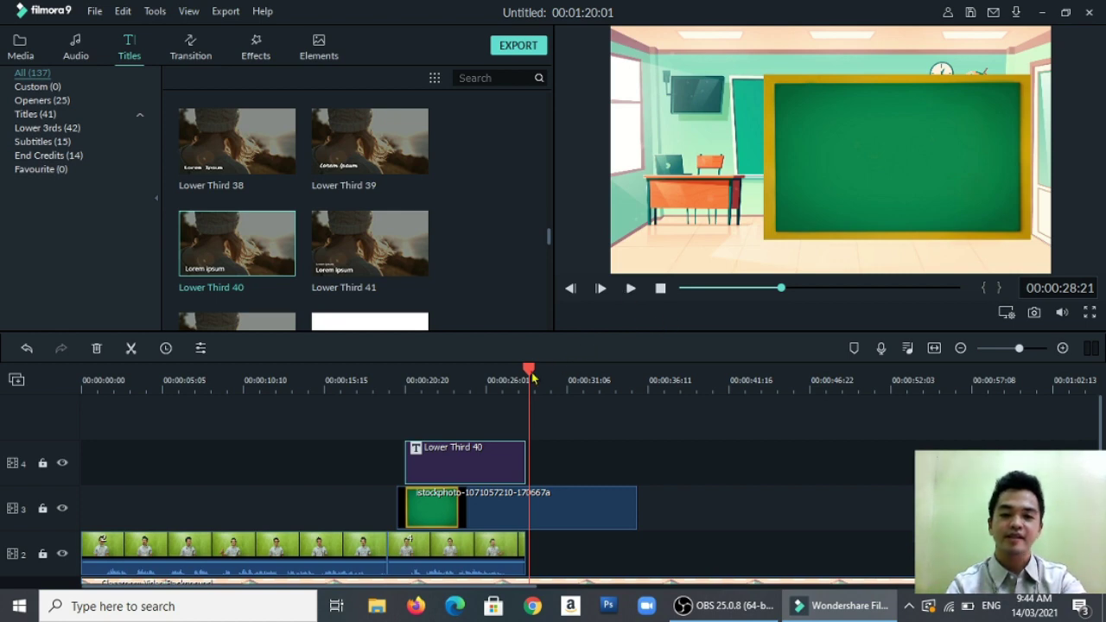
Step: Undo the latest title edits and delete the Lower Third 40 title from track 4
left_click_drag(528, 373, 442, 373)
key("ctrl+z")
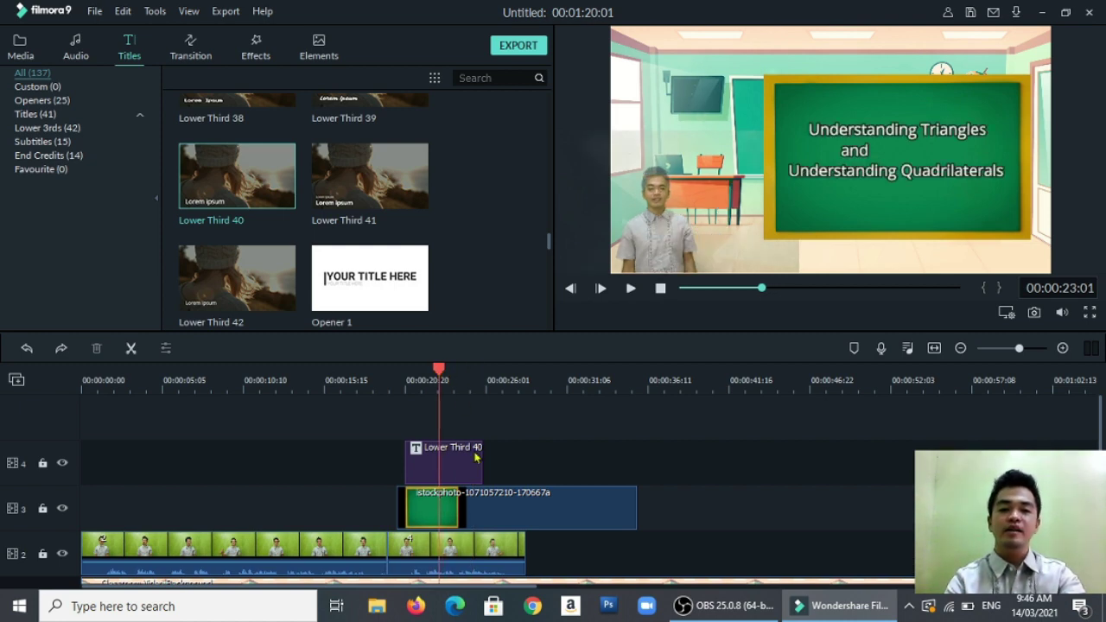
left_click(475, 458)
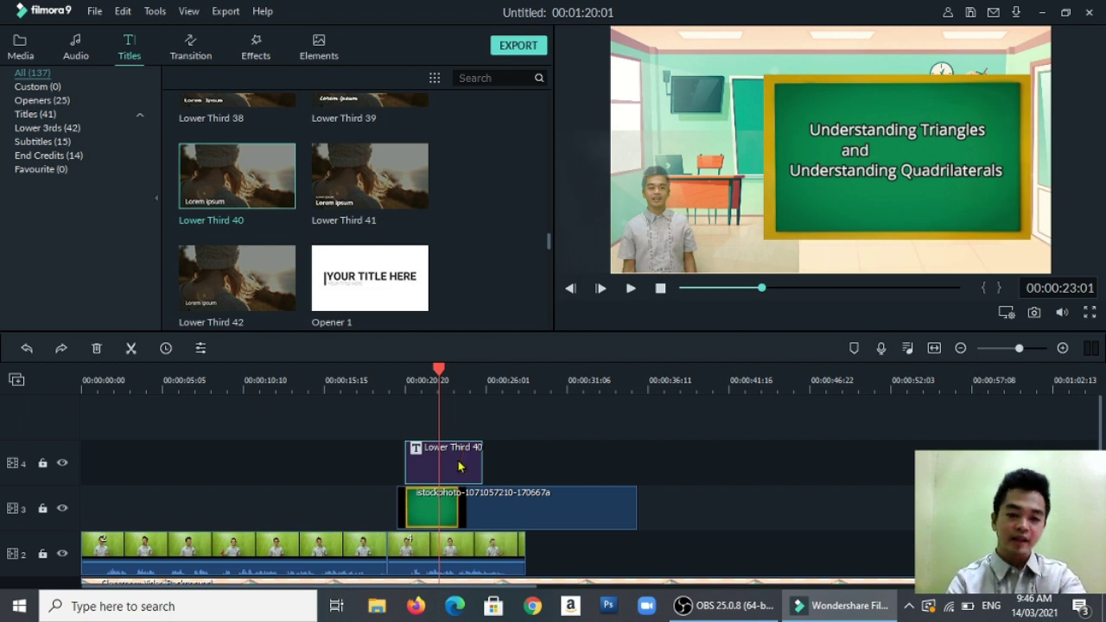
left_click(97, 348)
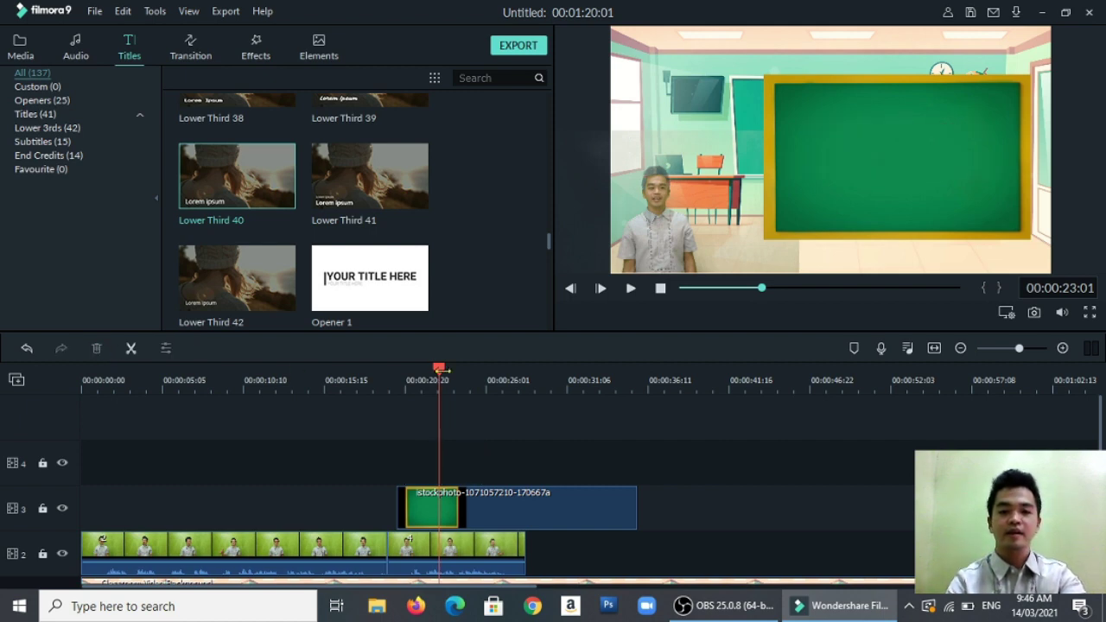
Step: Place the Slide1 image from the project media on track 4 at 00:00:20:20, above the chalkboard, and preview it
left_click_drag(438, 370, 398, 369)
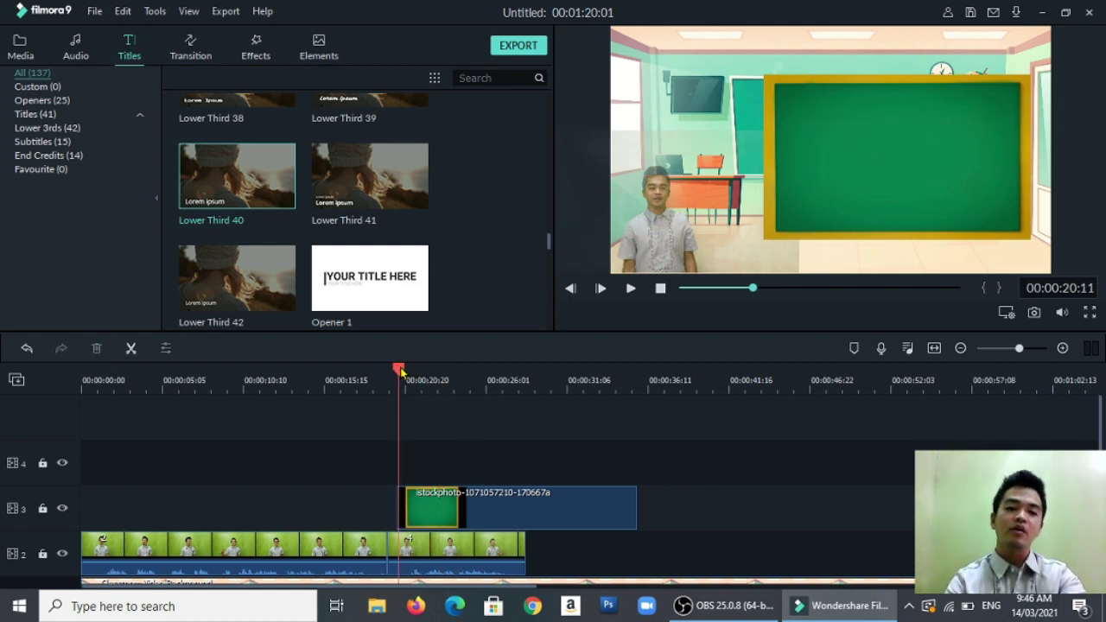
left_click(21, 50)
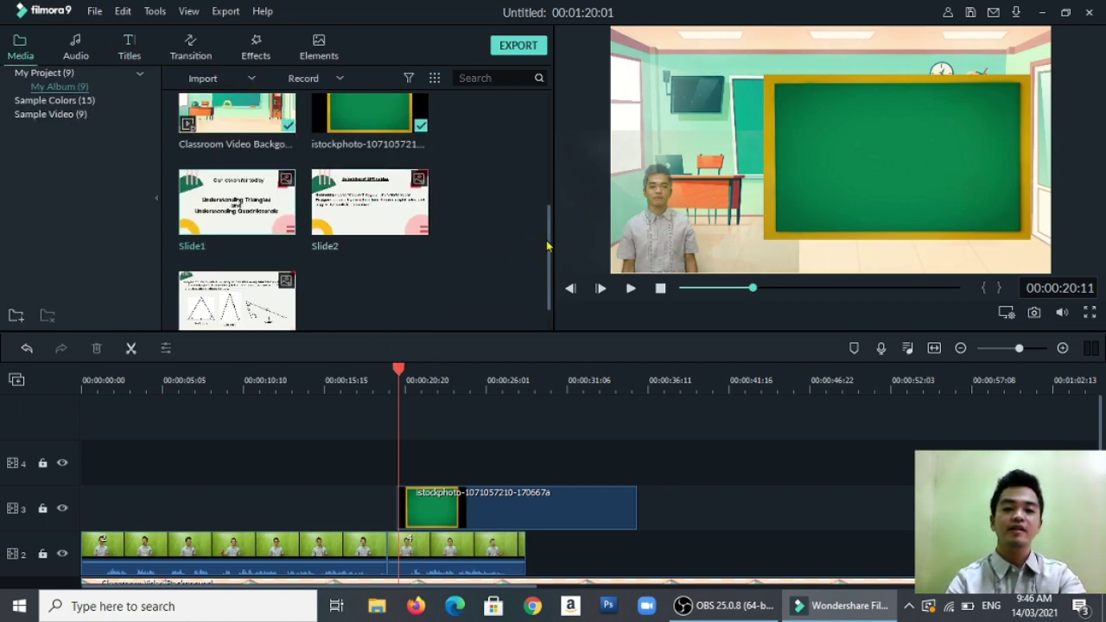
mouse_move(549, 247)
left_mouse_down()
mouse_move(548, 234)
mouse_move(551, 268)
mouse_move(547, 220)
mouse_move(549, 267)
mouse_move(548, 252)
left_mouse_up()
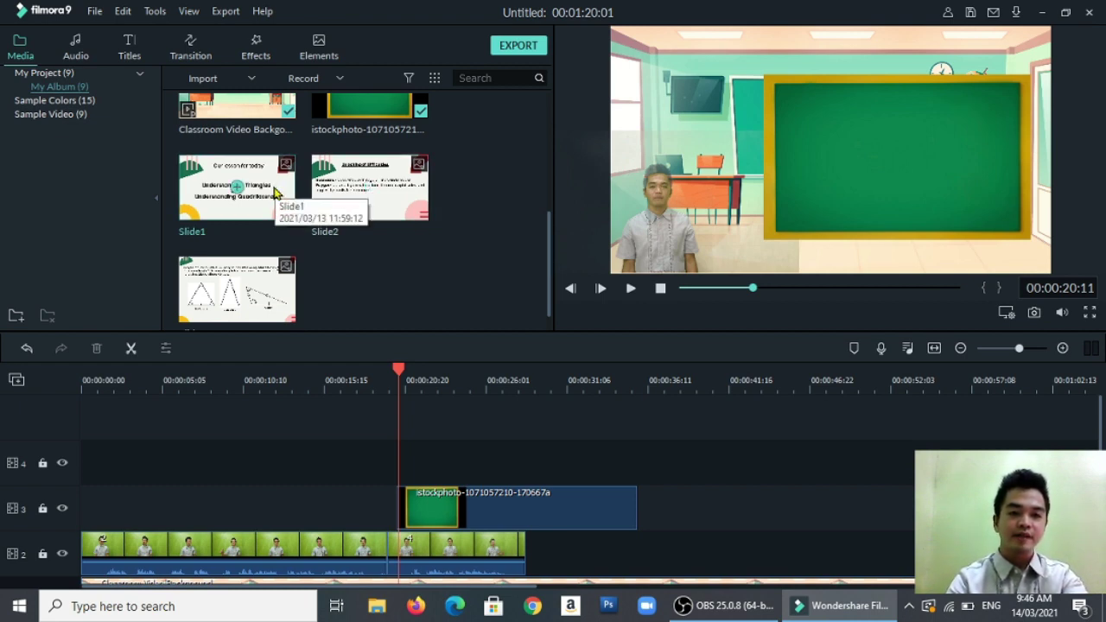
left_click_drag(275, 192, 409, 450)
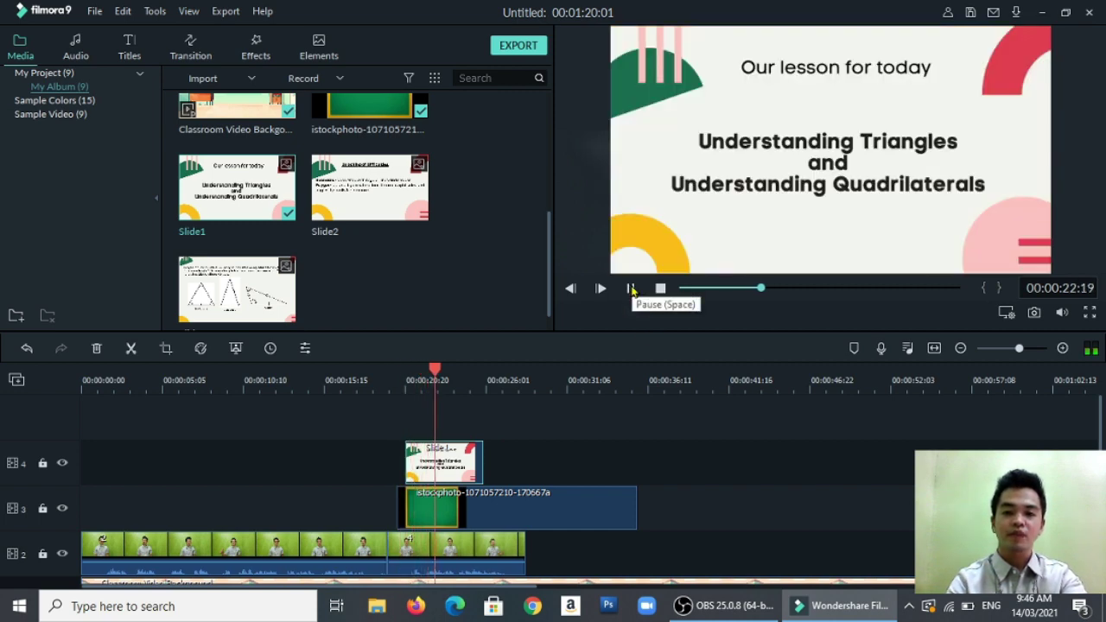
left_click(630, 288)
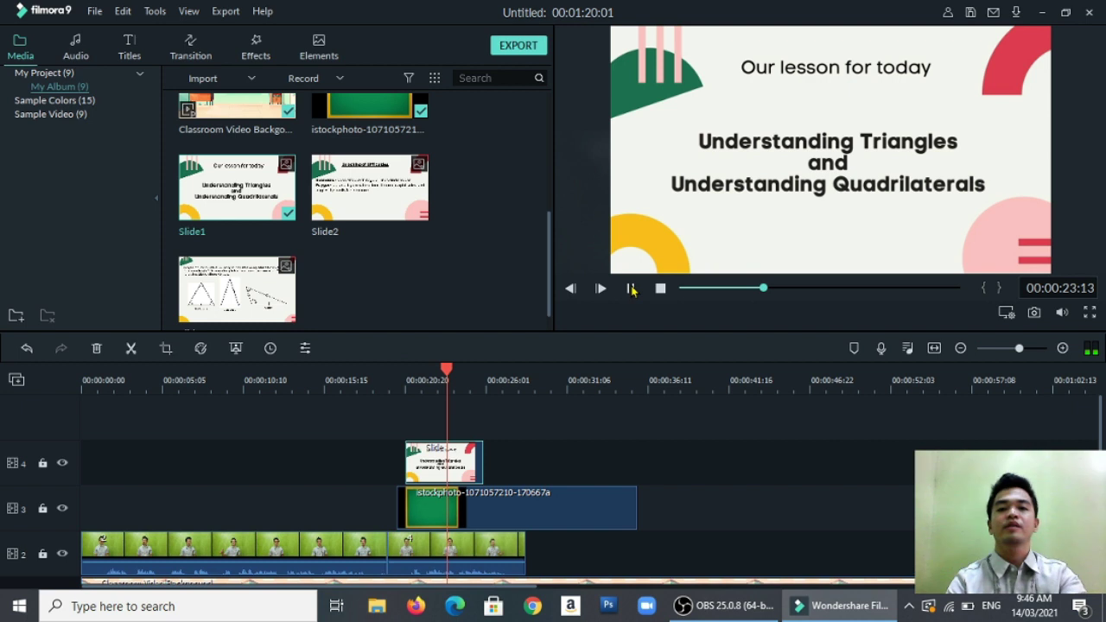
Step: Scale the Slide1 image down, fit it inside the chalkboard's frame in the preview, and apply the change
double_click(700, 54)
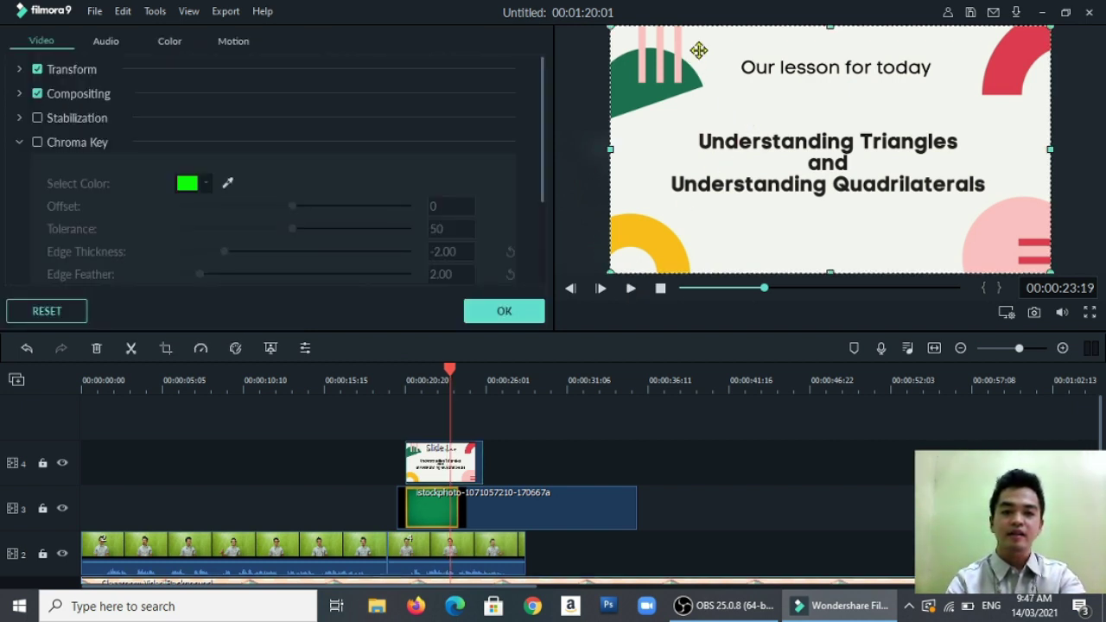
left_click(698, 50)
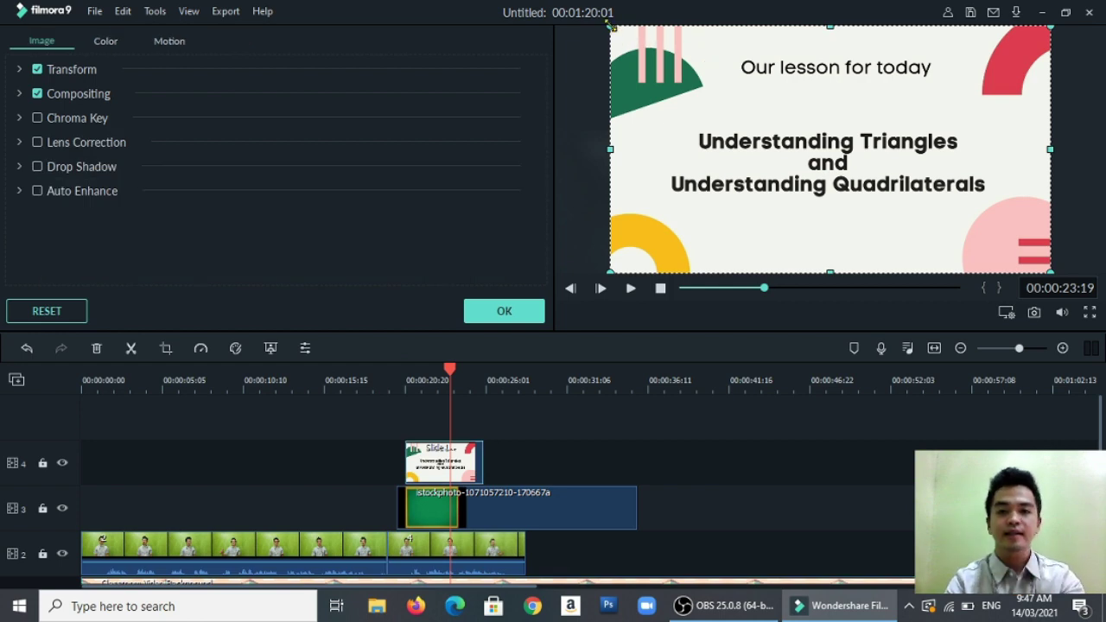
left_click_drag(610, 26, 827, 168)
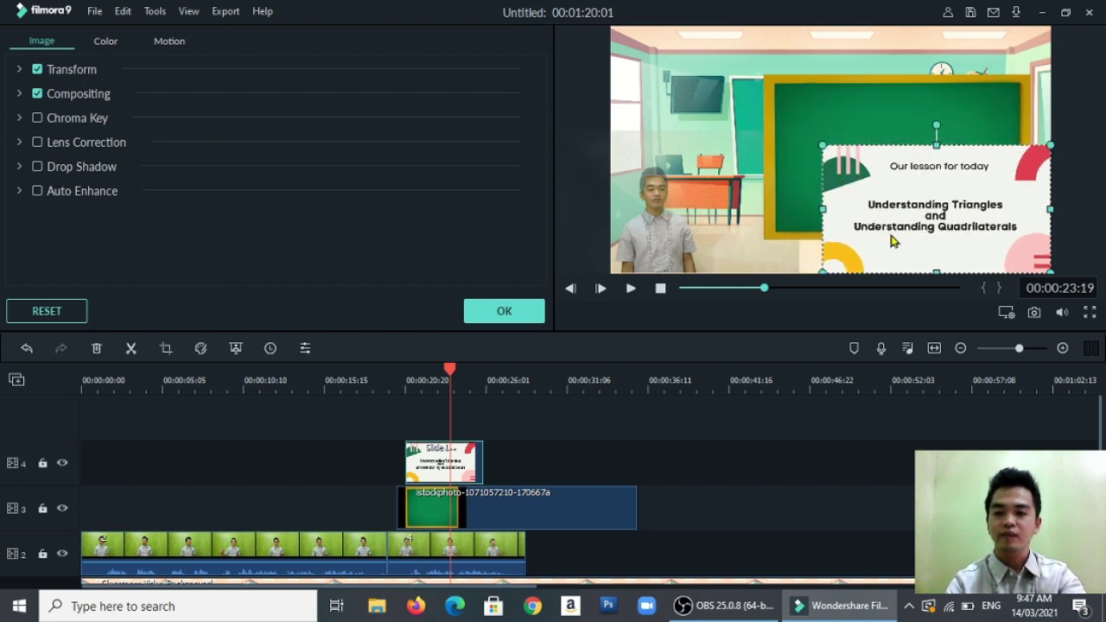
left_click_drag(889, 234, 855, 183)
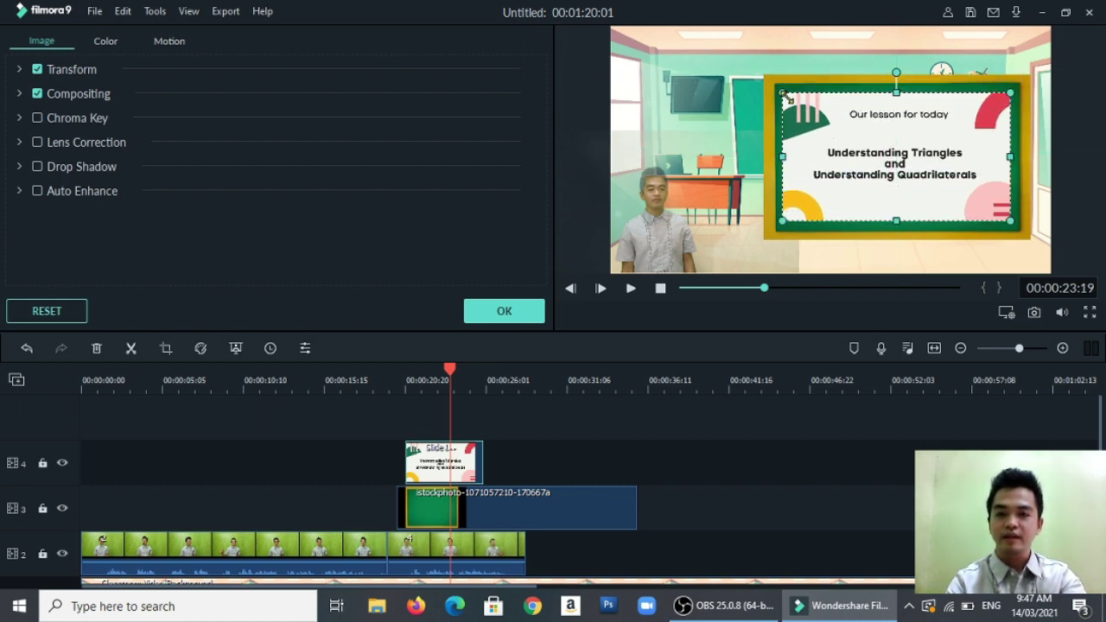
left_click_drag(788, 97, 770, 86)
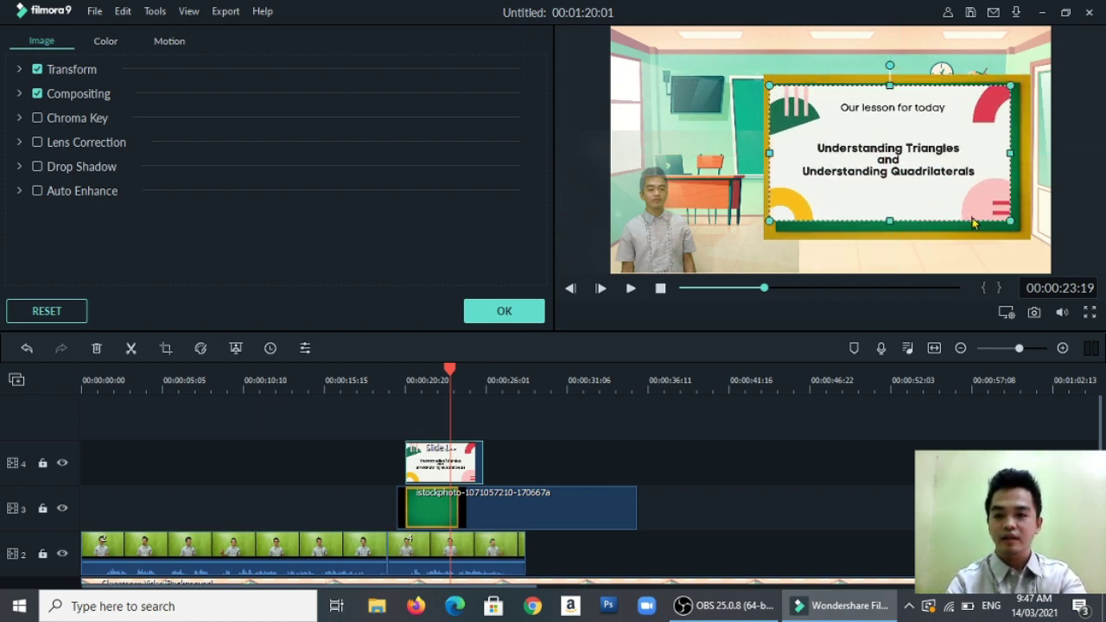
left_click_drag(1009, 218, 1022, 228)
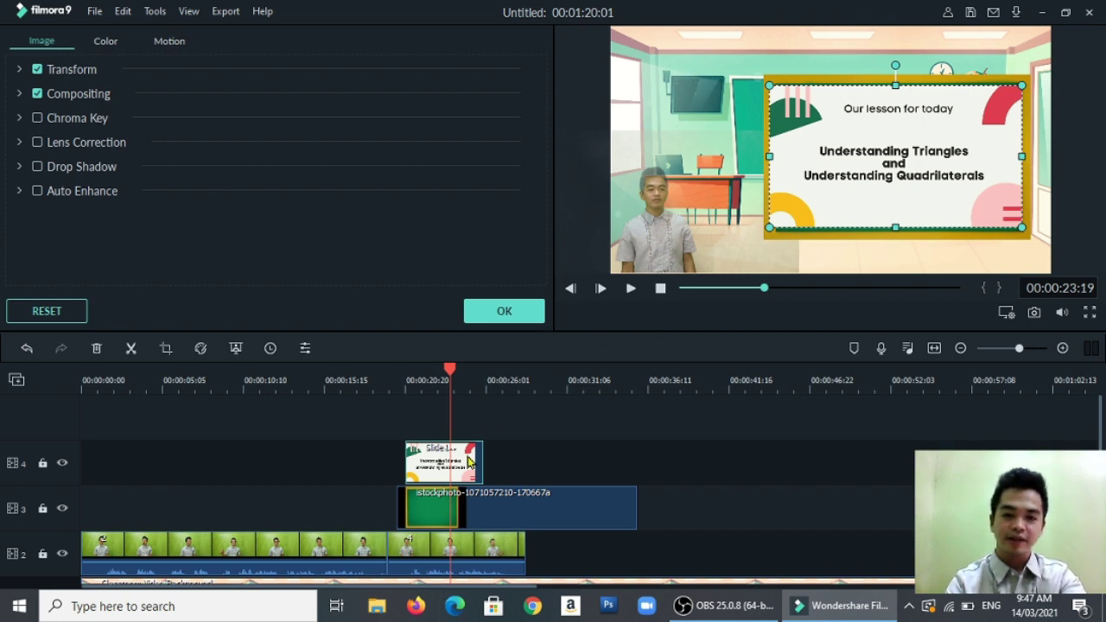
left_click(517, 313)
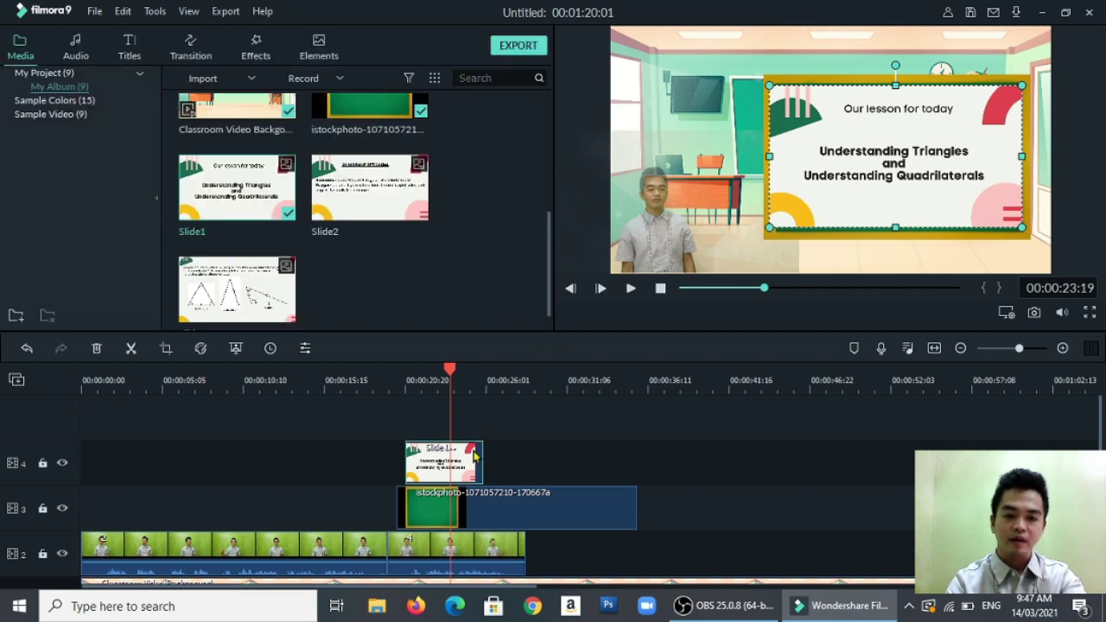
Step: Extend Slide1 on track 4 to the end of presenter clip 4 and play back the section from 00:00:20:12
left_click_drag(482, 451, 524, 452)
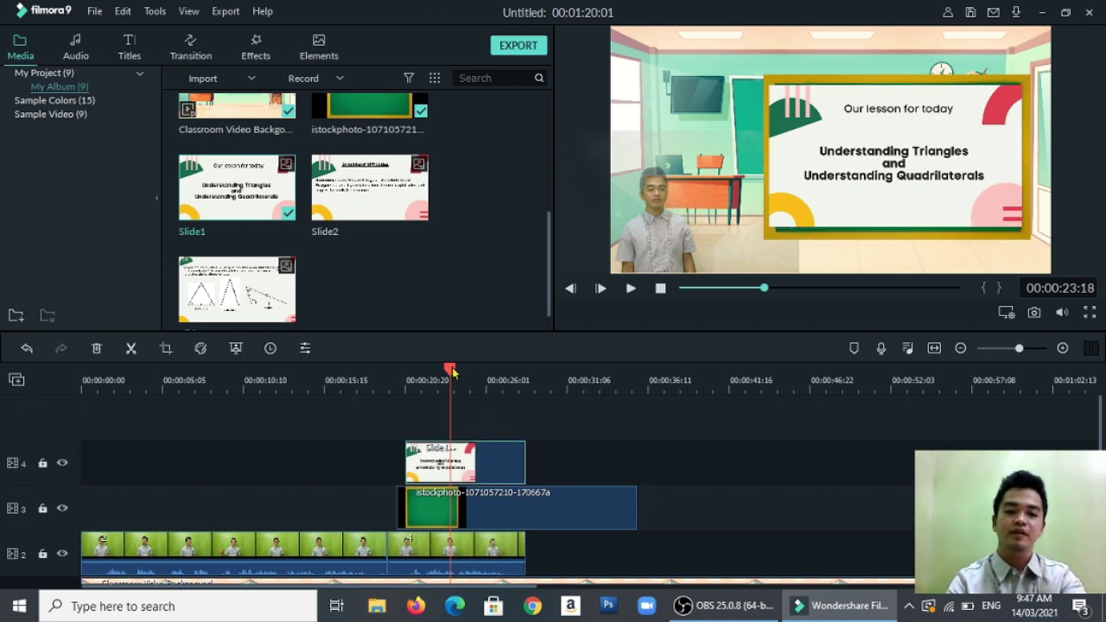
left_click_drag(453, 373, 400, 373)
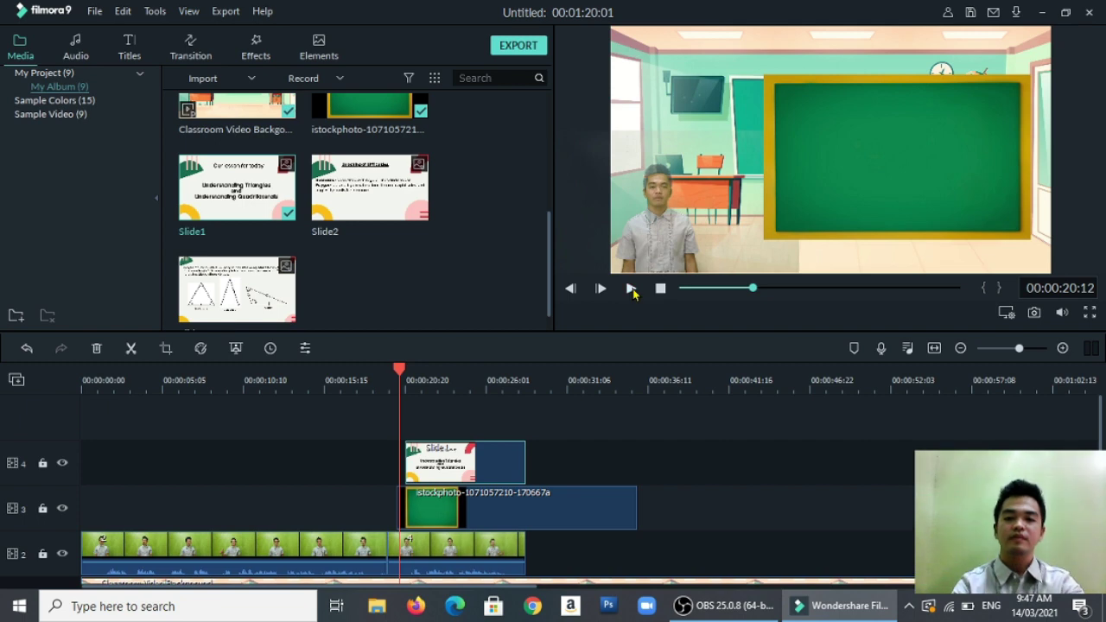
left_click(631, 290)
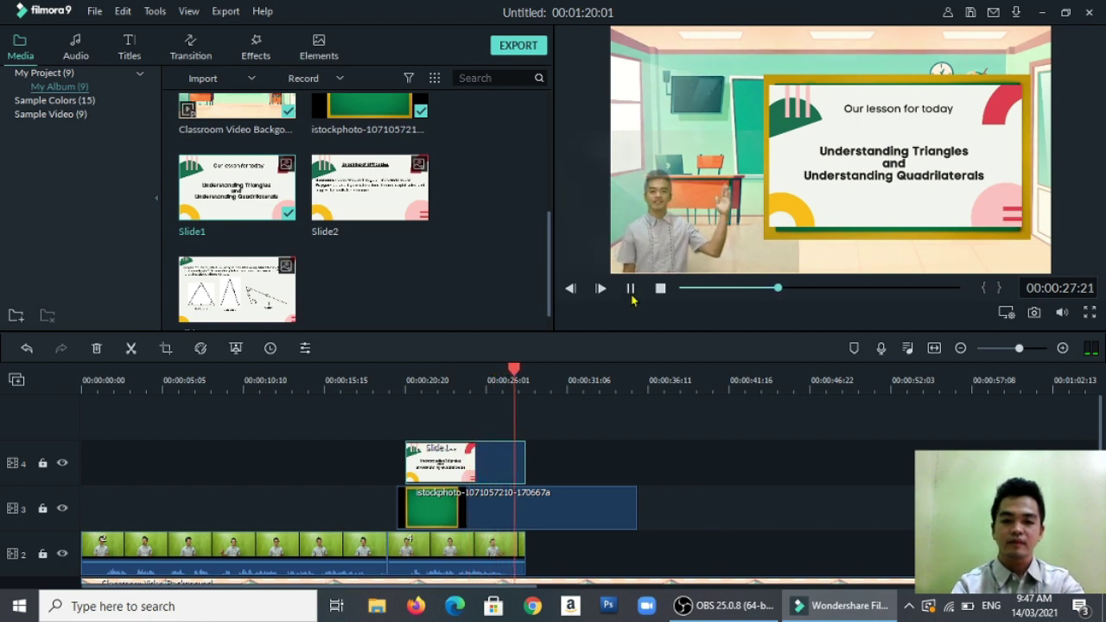
left_click(630, 289)
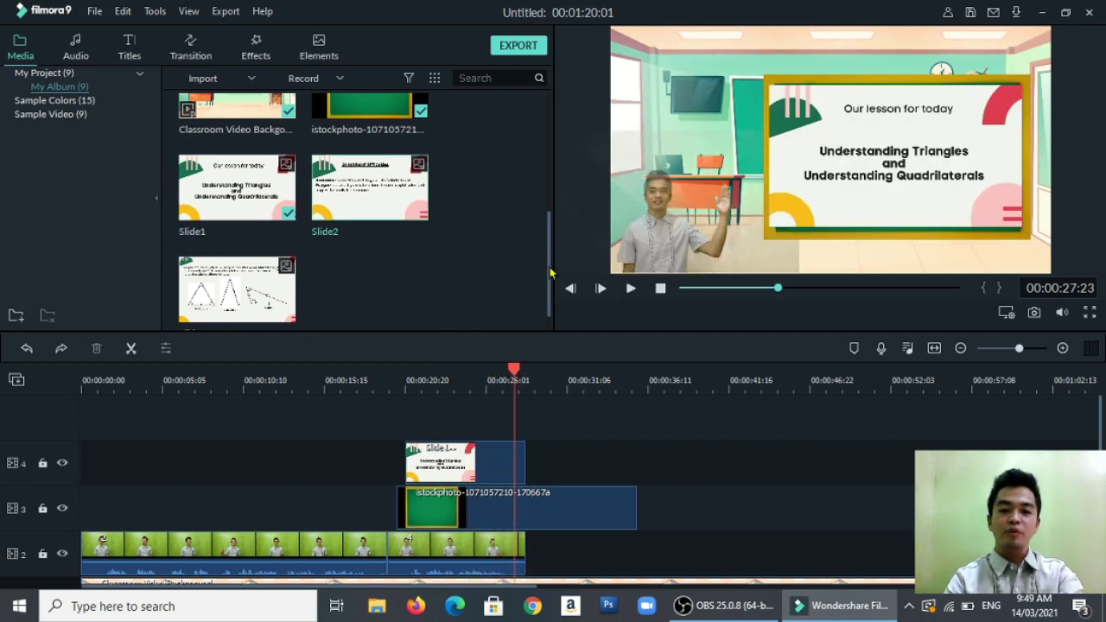
Step: Add presenter clip 5 from the project media to track 2 directly after clip 4 and preview the transition between them
left_click_drag(550, 273, 551, 153)
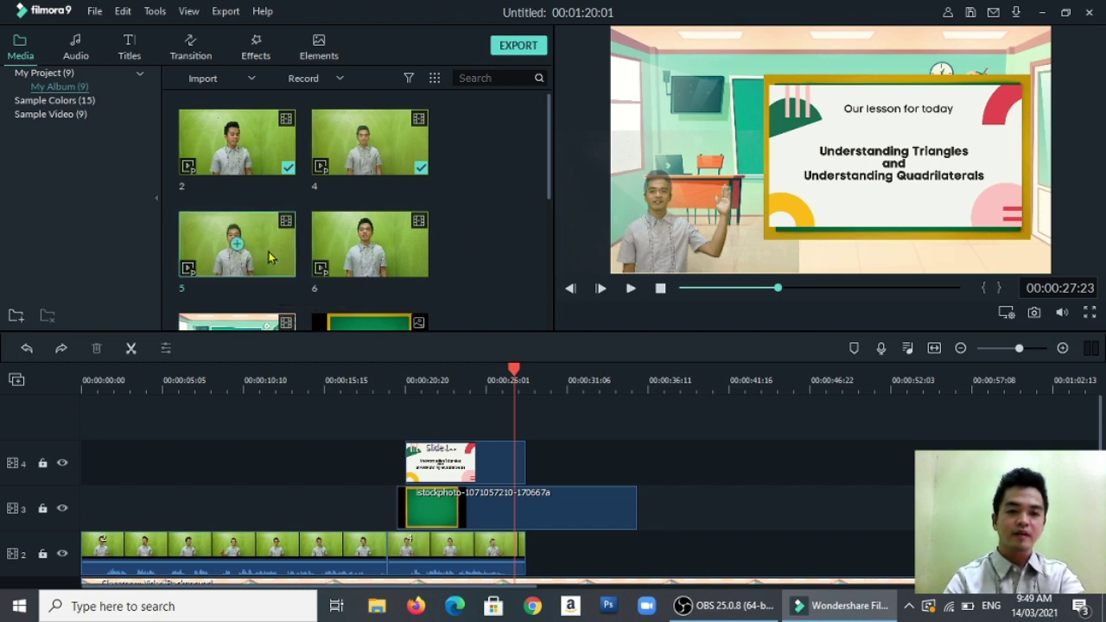
left_click_drag(235, 247, 529, 540)
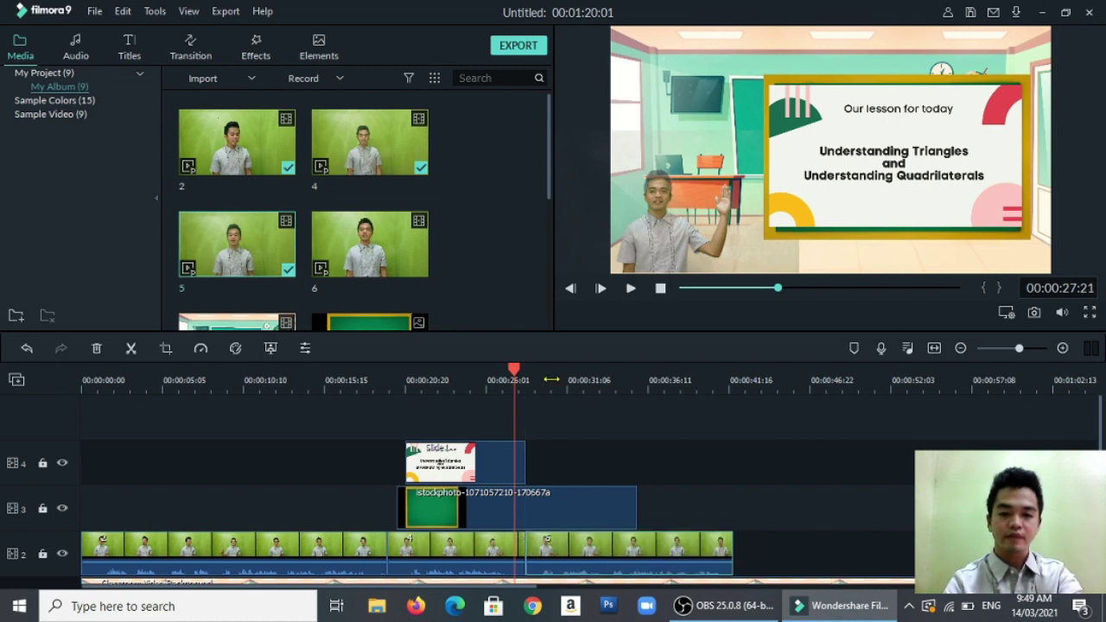
left_click_drag(516, 373, 521, 374)
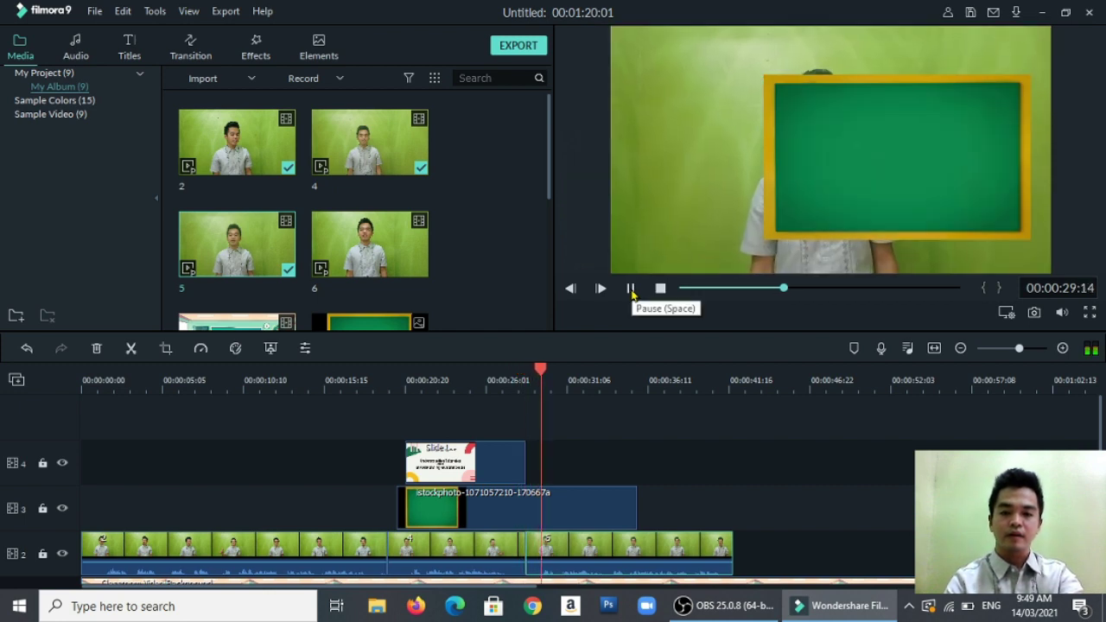
left_click(630, 288)
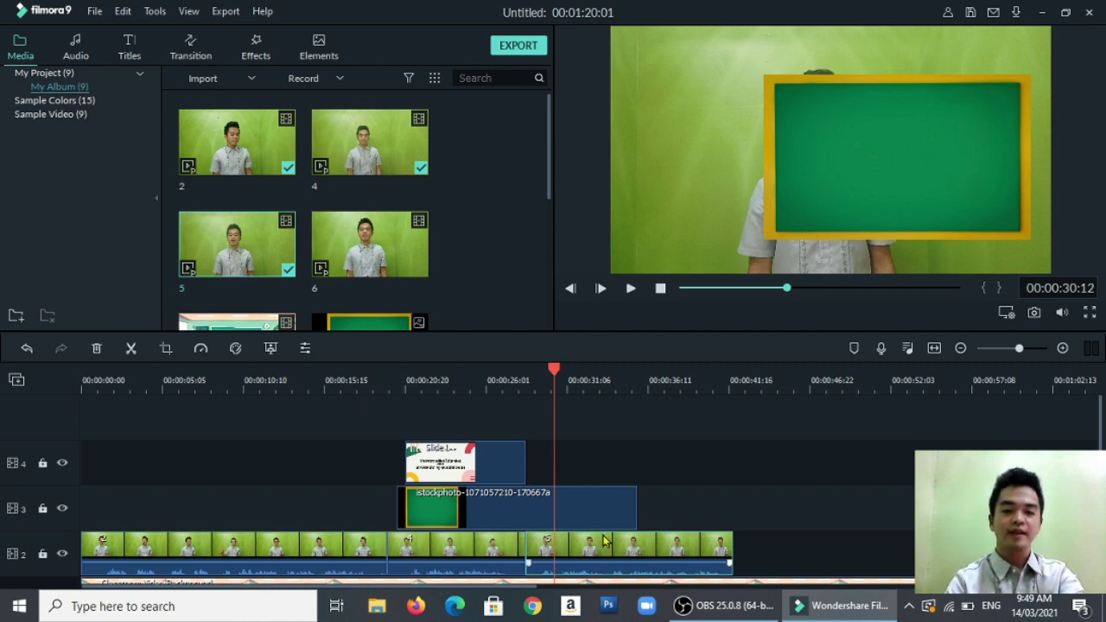
Step: Enable Chroma Key on presenter clip 5 with offset 16 and edge thickness -1.66, and apply it
left_click(305, 349)
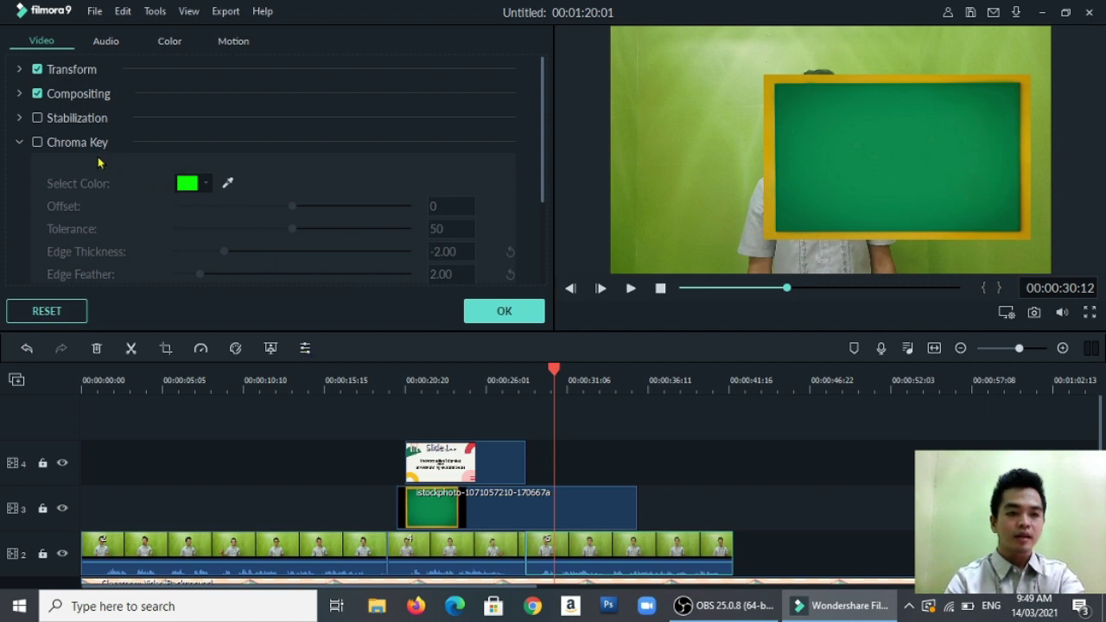
left_click(38, 143)
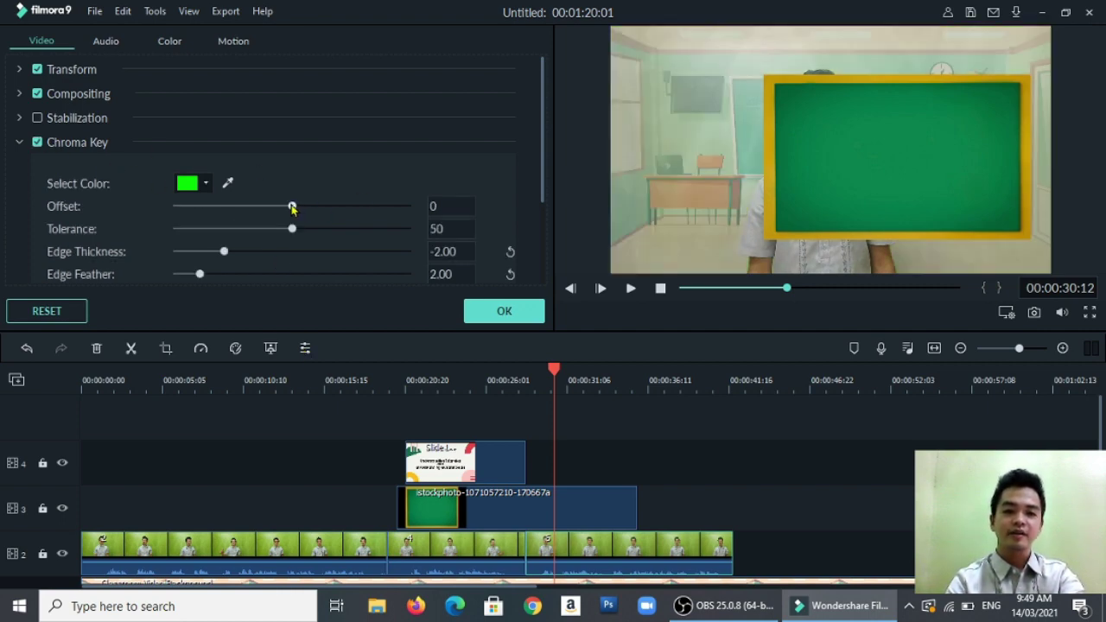
left_click_drag(292, 207, 311, 209)
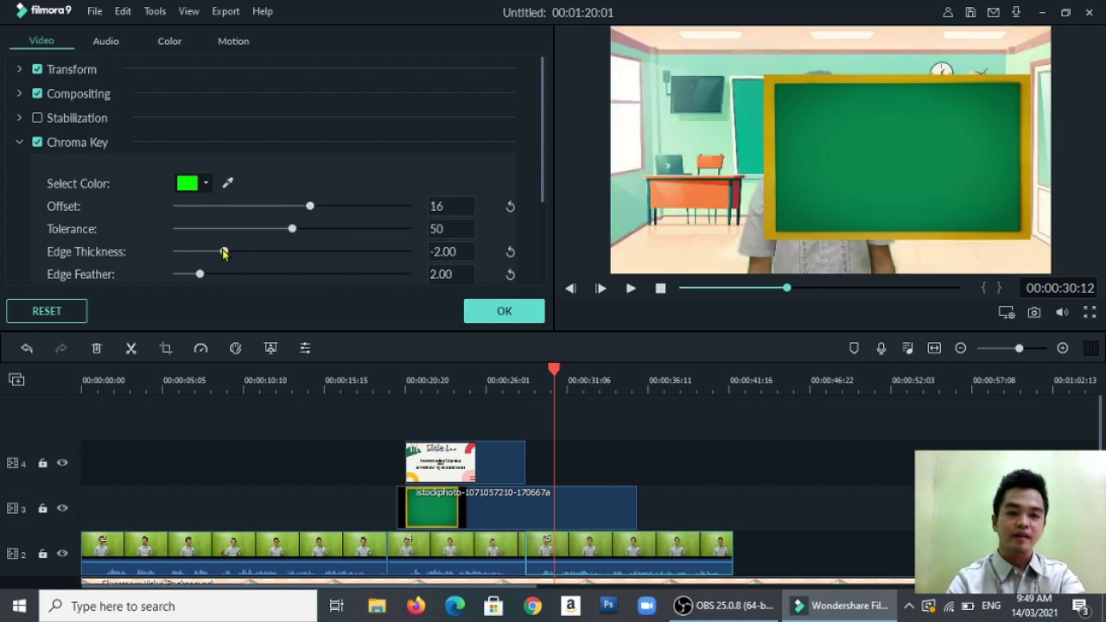
left_click_drag(223, 251, 228, 252)
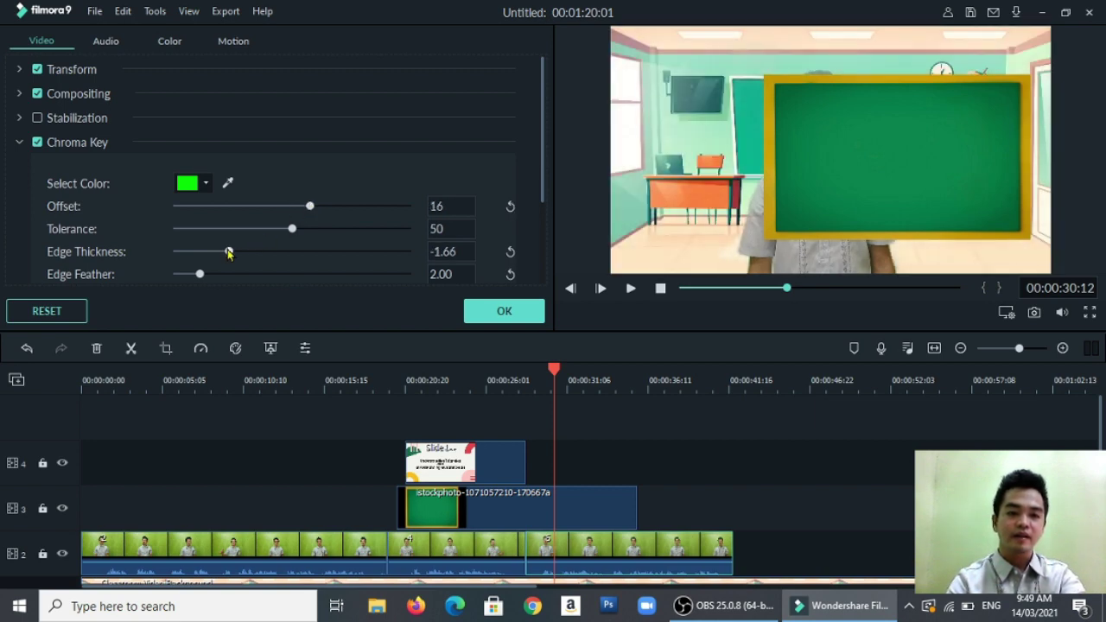
left_click(510, 312)
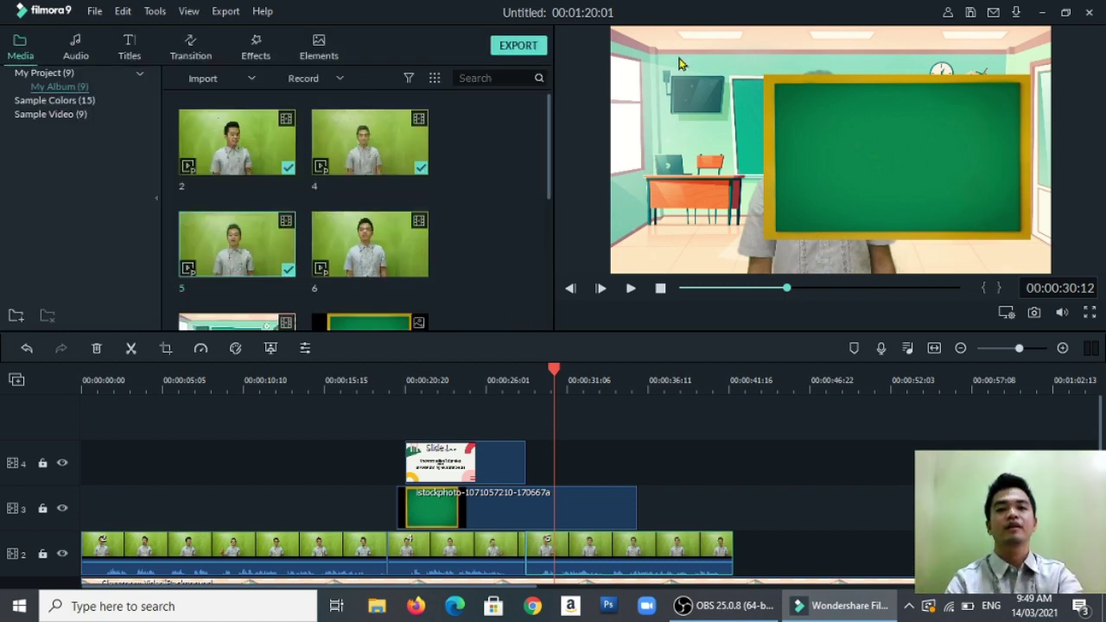
Step: Shrink presenter clip 5 and move it beside the chalkboard so the presenter stands in front of the classroom desk
double_click(659, 57)
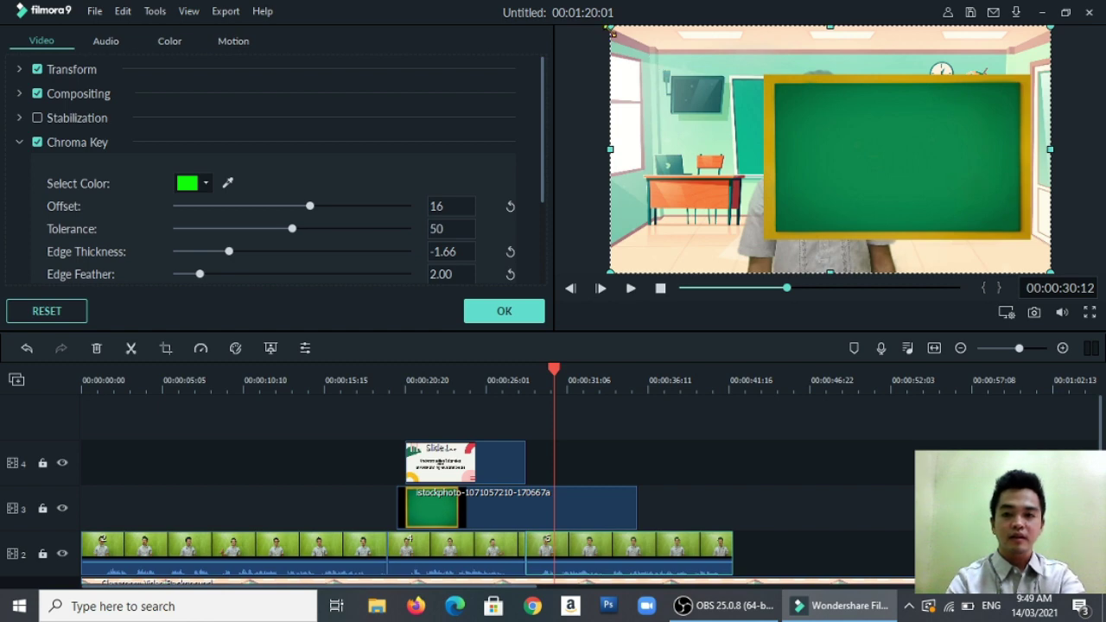
left_click_drag(1049, 27, 864, 130)
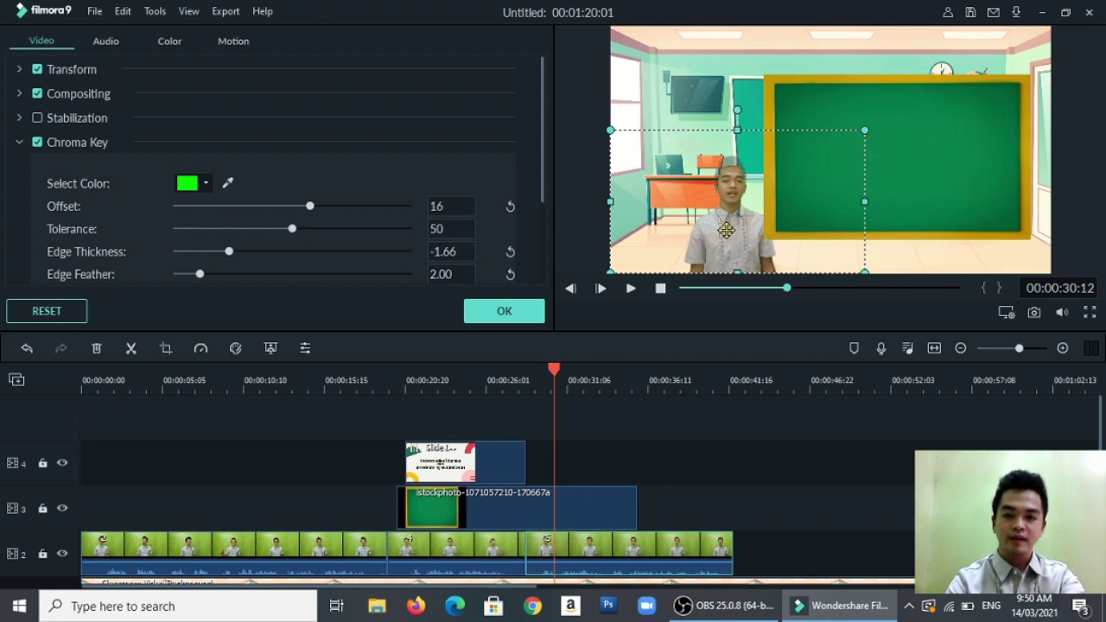
left_click_drag(725, 233, 674, 235)
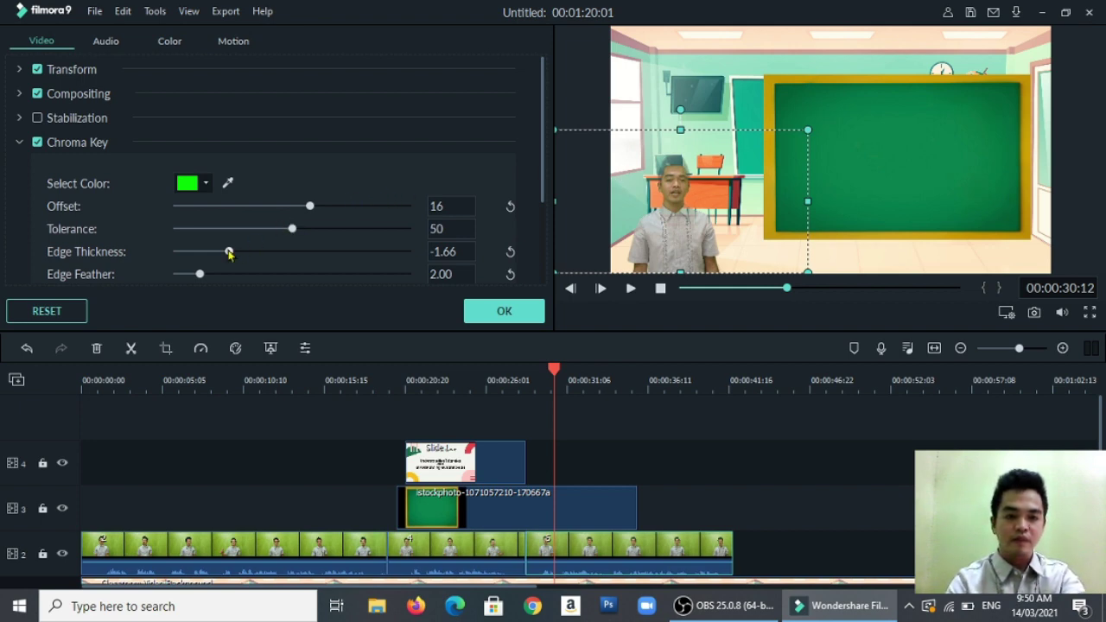
Step: Set clip 5's chroma key to edge thickness -1.25 and offset 13, apply it, and play back the clip
left_click_drag(229, 251, 234, 252)
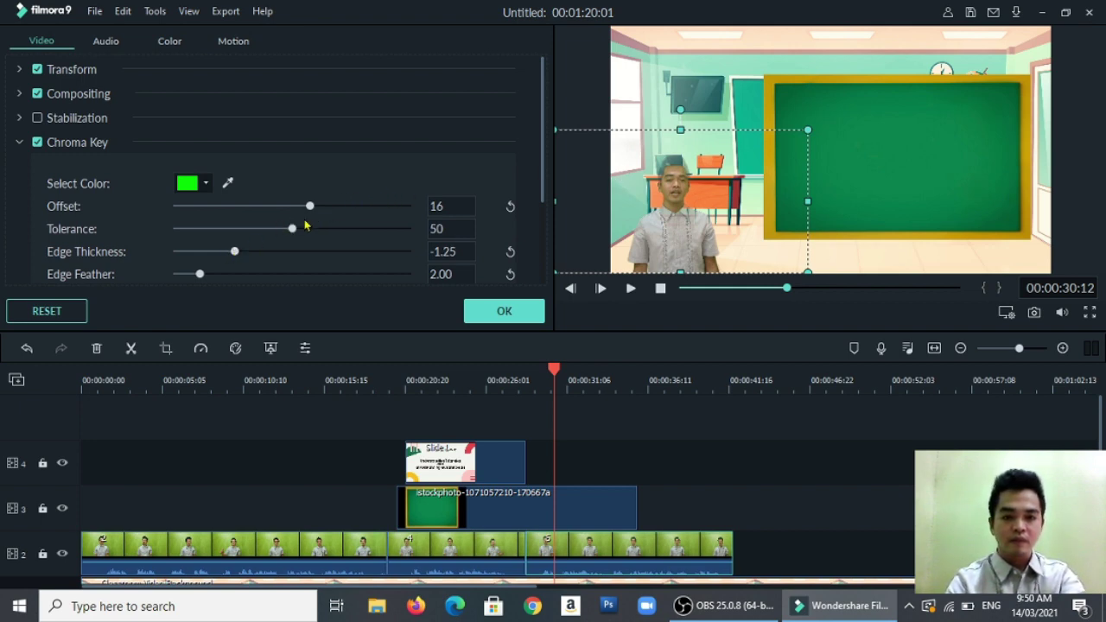
left_click_drag(309, 208, 309, 208)
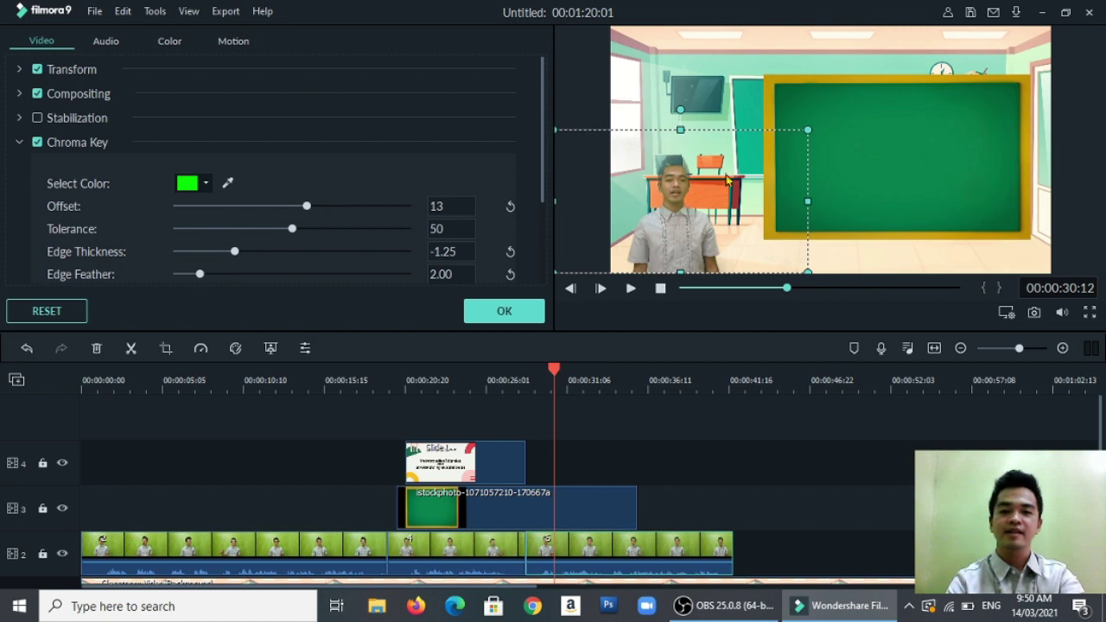
left_click(528, 312)
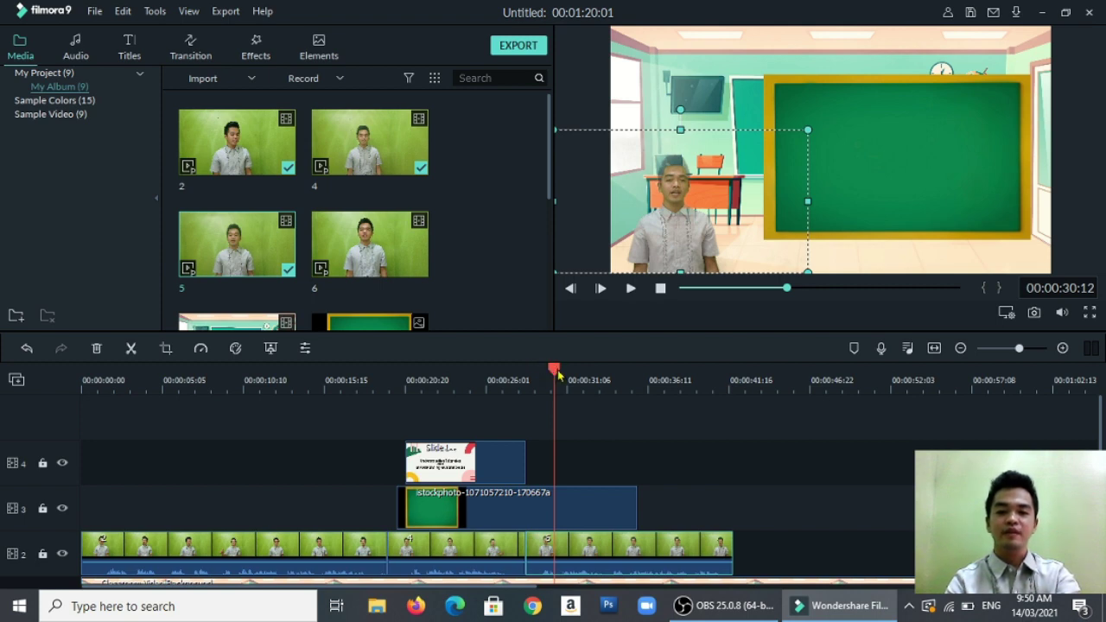
mouse_move(555, 373)
left_mouse_down()
mouse_move(568, 373)
mouse_move(521, 373)
mouse_move(585, 385)
mouse_move(566, 386)
left_mouse_up()
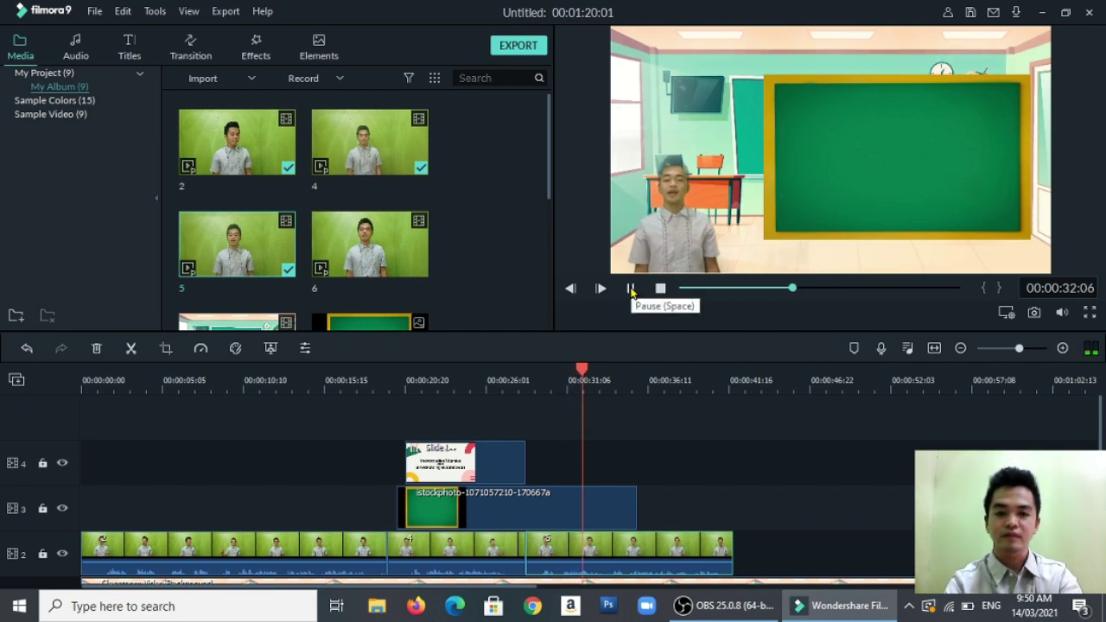
left_click(630, 288)
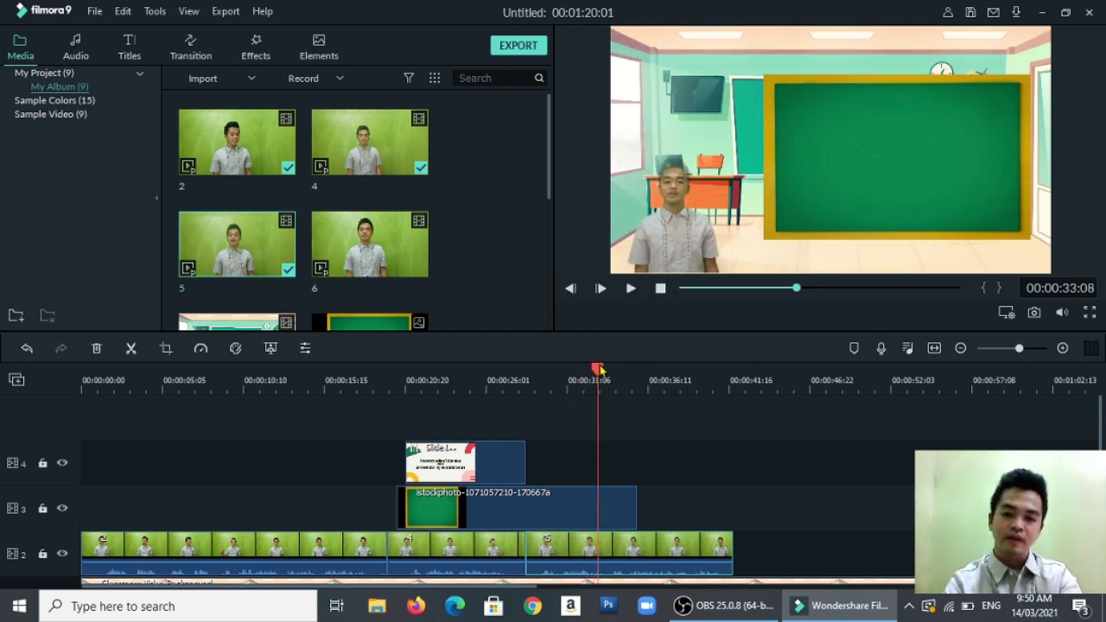
Step: Place the Slide2 image from the project media on track 4 at 00:00:29:00, above the chalkboard
left_click_drag(600, 370, 530, 369)
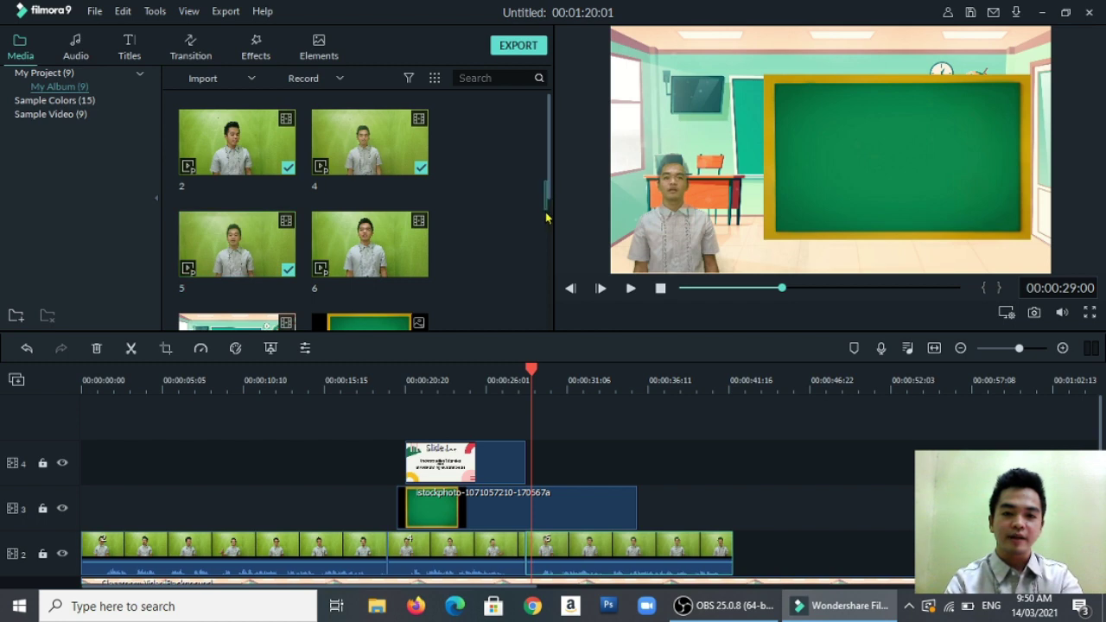
left_click_drag(551, 197, 543, 309)
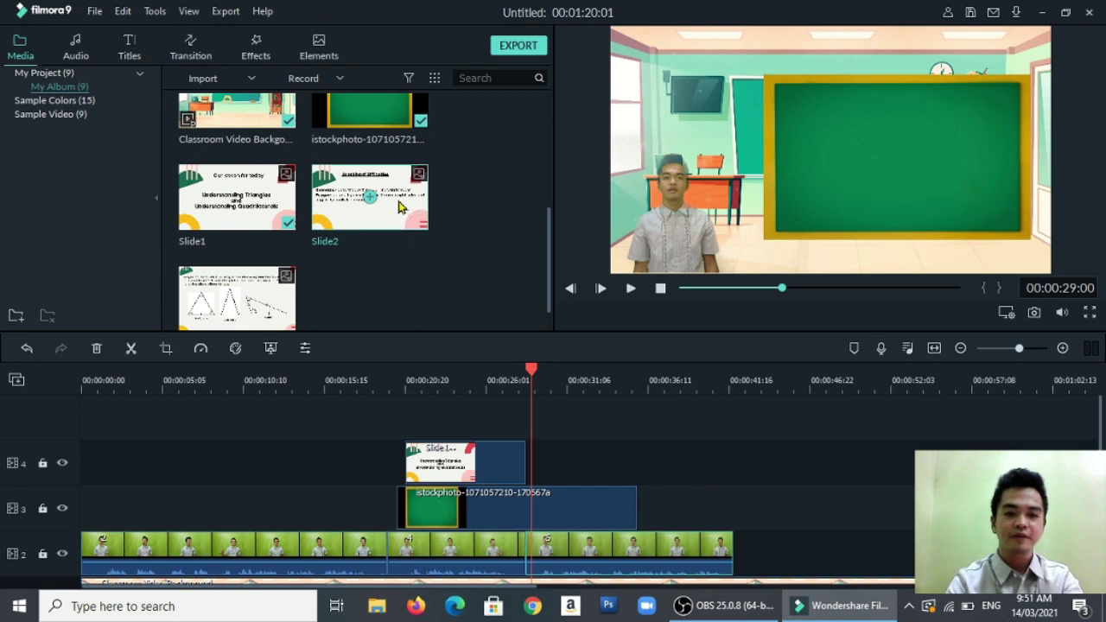
left_click_drag(398, 206, 534, 448)
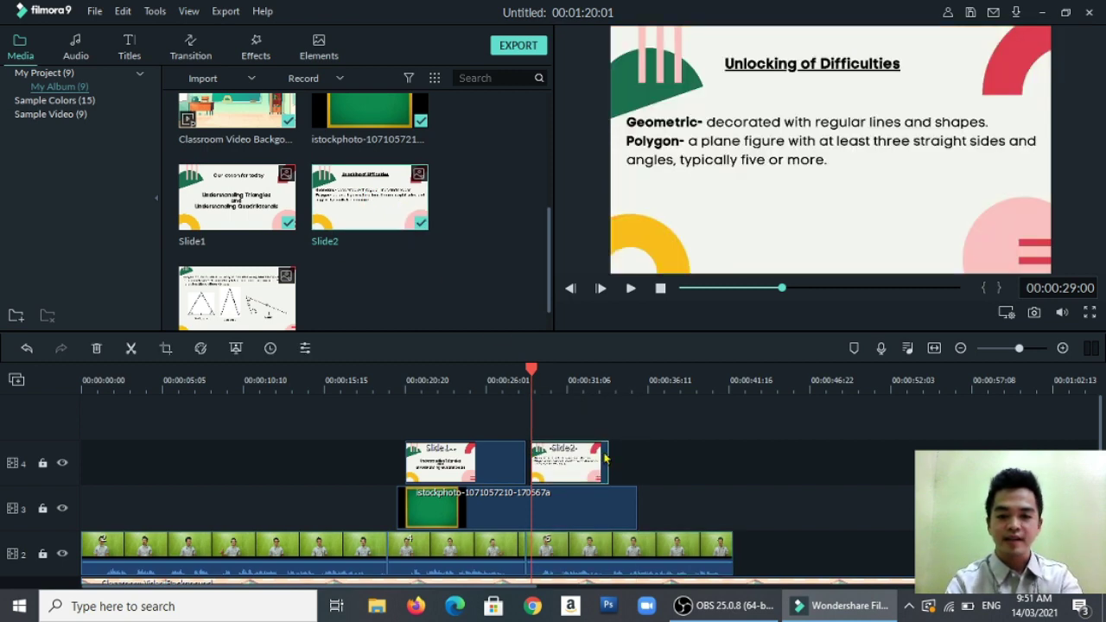
Step: Extend Slide2 on track 4 and the chalkboard image on track 3 to the end of presenter clip 5
left_click_drag(608, 459, 732, 454)
left_click(611, 516)
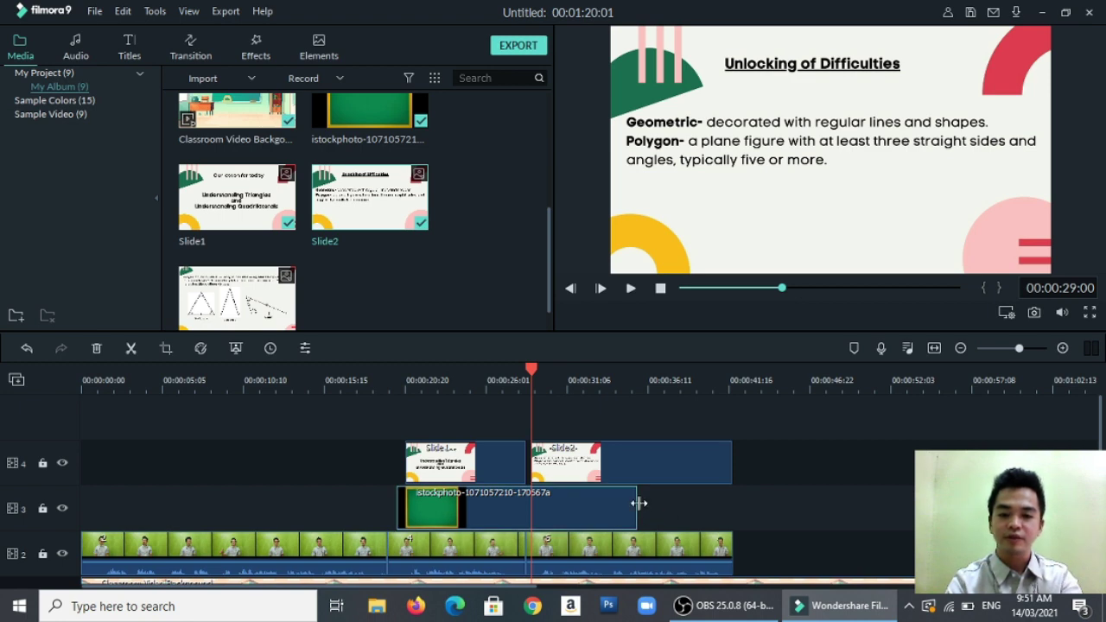
left_click_drag(639, 503, 732, 506)
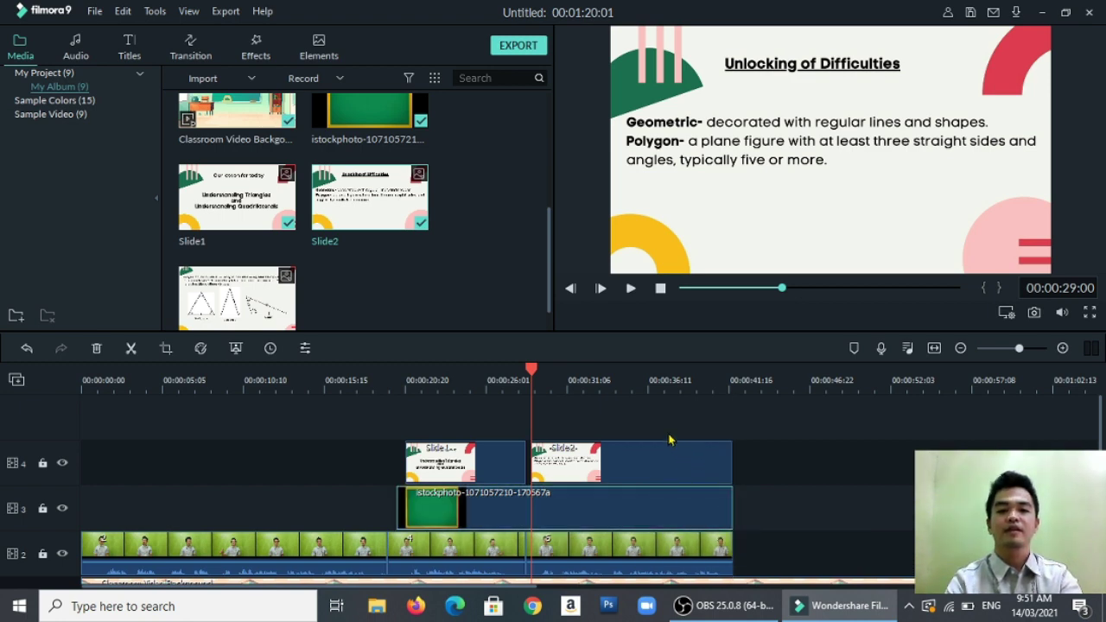
Step: Shrink Slide2 and position it inside the chalkboard's golden frame, narrowing its width to fit, and apply the change
double_click(696, 70)
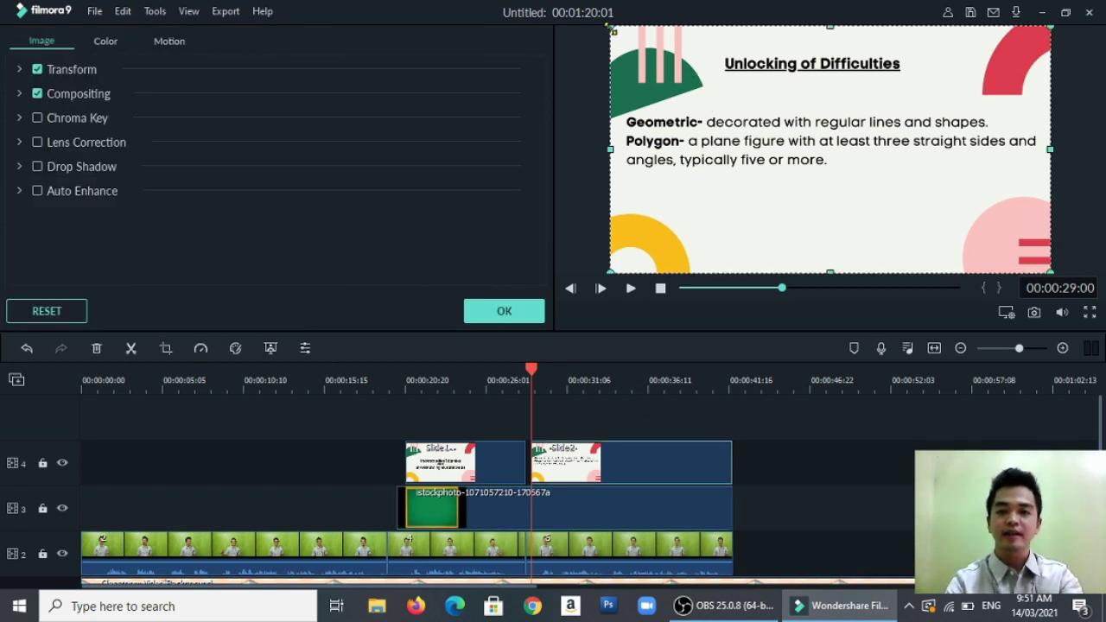
left_click_drag(612, 30, 831, 138)
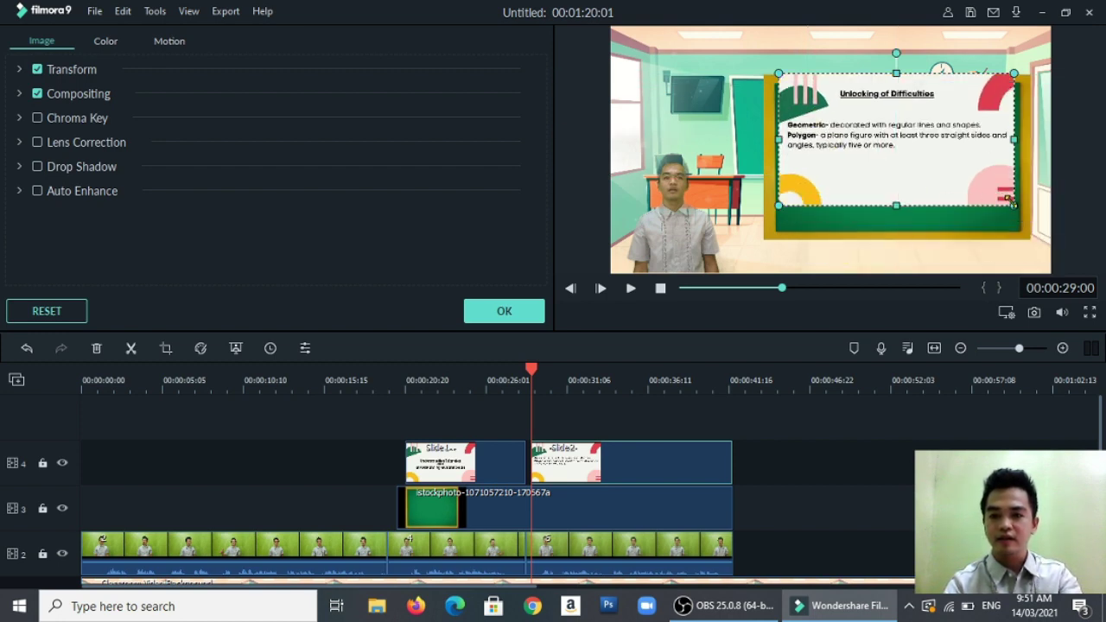
left_click_drag(1009, 201, 1038, 220)
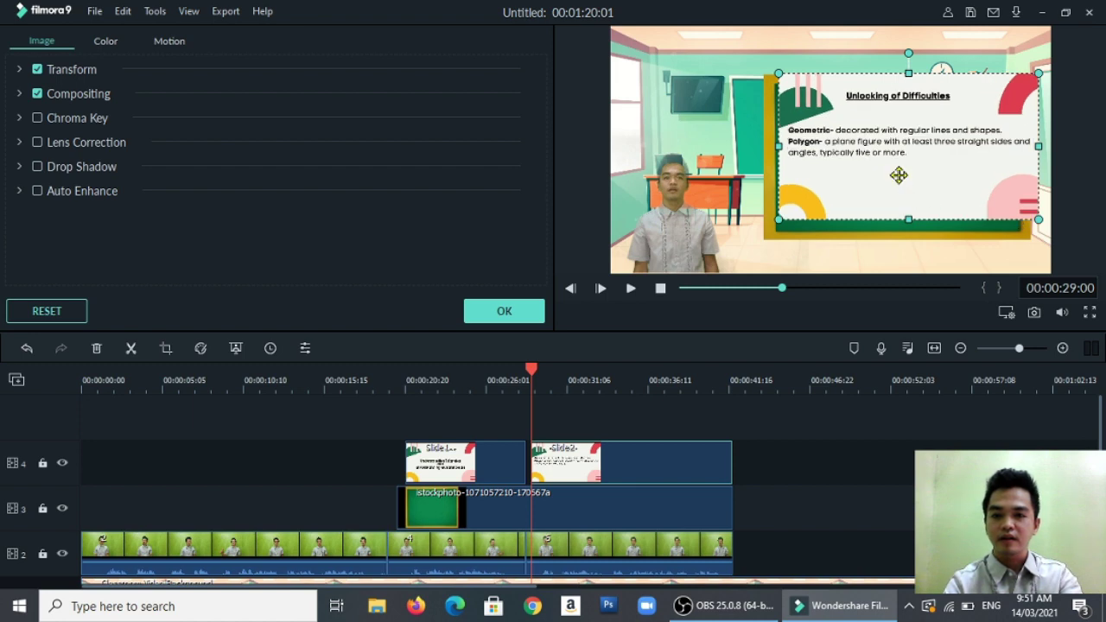
left_click_drag(899, 175, 893, 192)
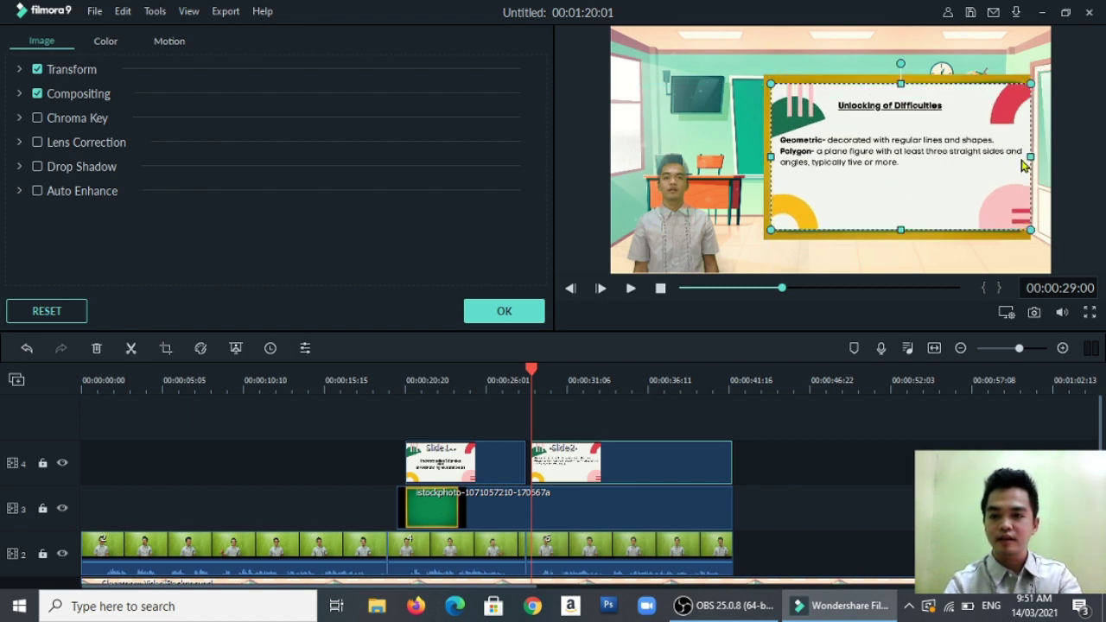
left_click_drag(1020, 153, 1002, 154)
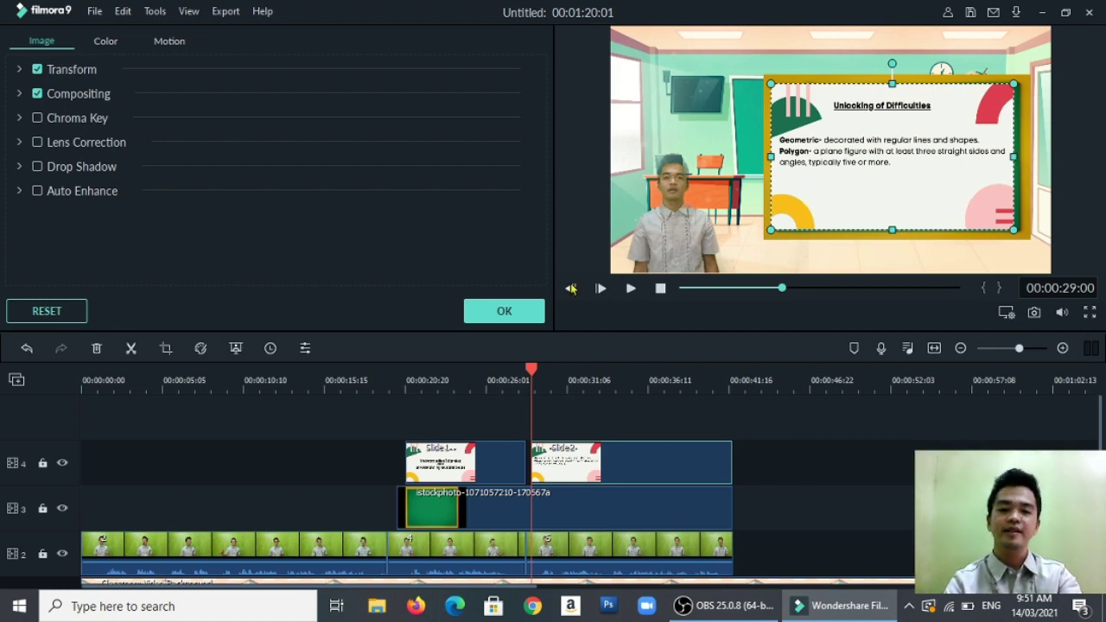
left_click(511, 311)
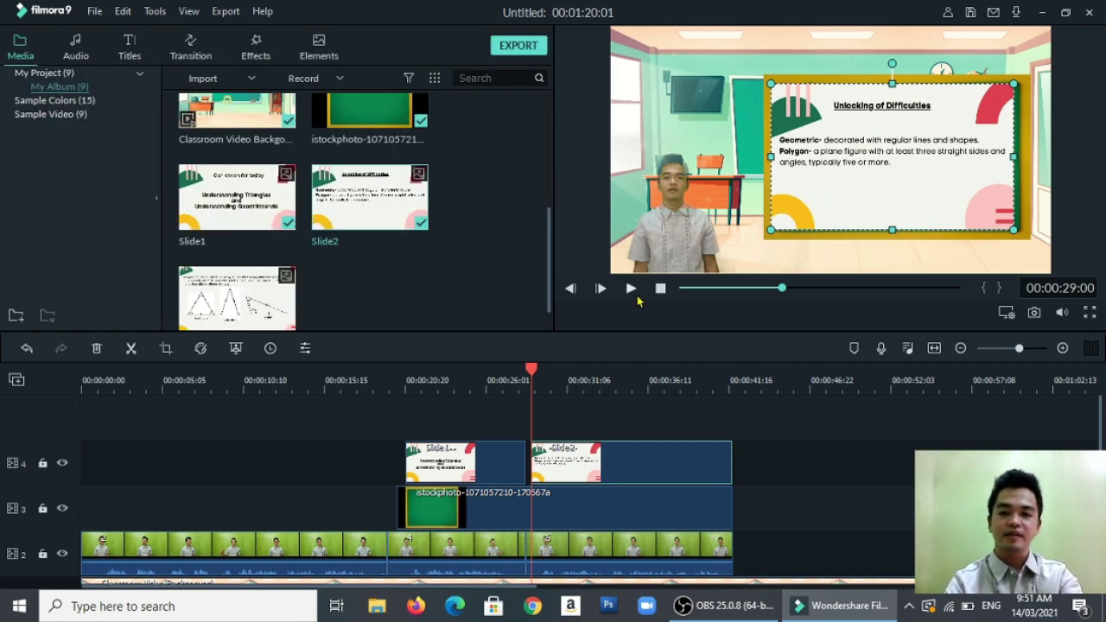
Step: Play back the Slide2 section from 00:00:29:00 past the end of presenter clip 5
left_click(631, 290)
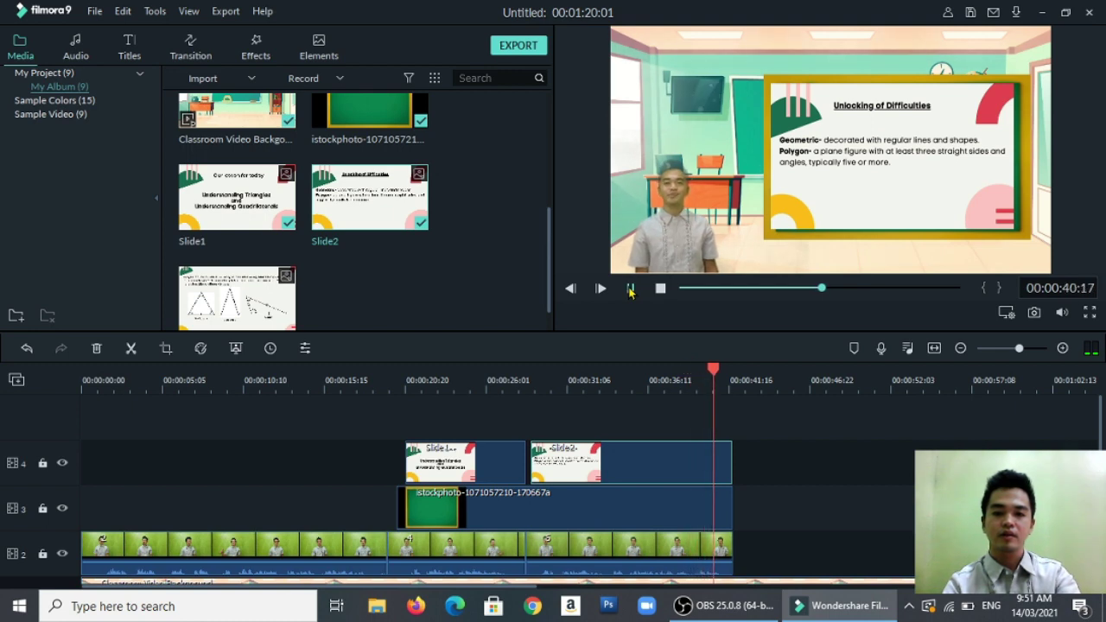
left_click(631, 289)
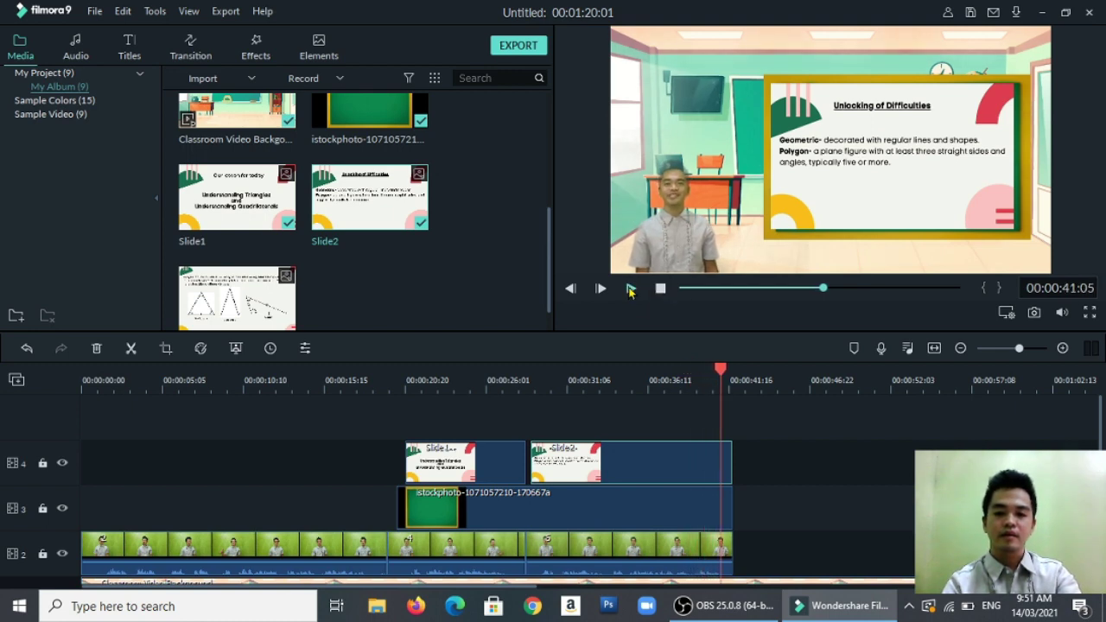
left_click(631, 289)
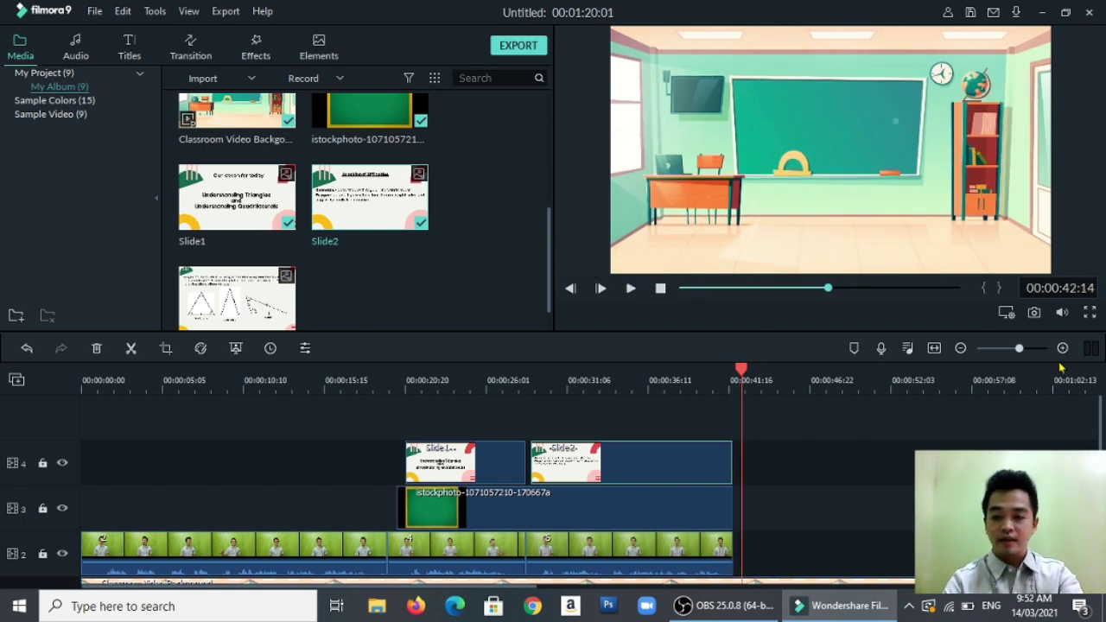
Step: Split the classroom background on track 1 at 00:00:42:01, delete the excess after it, and play back the ending from 00:00:40:20
left_click_drag(1102, 441, 1101, 484)
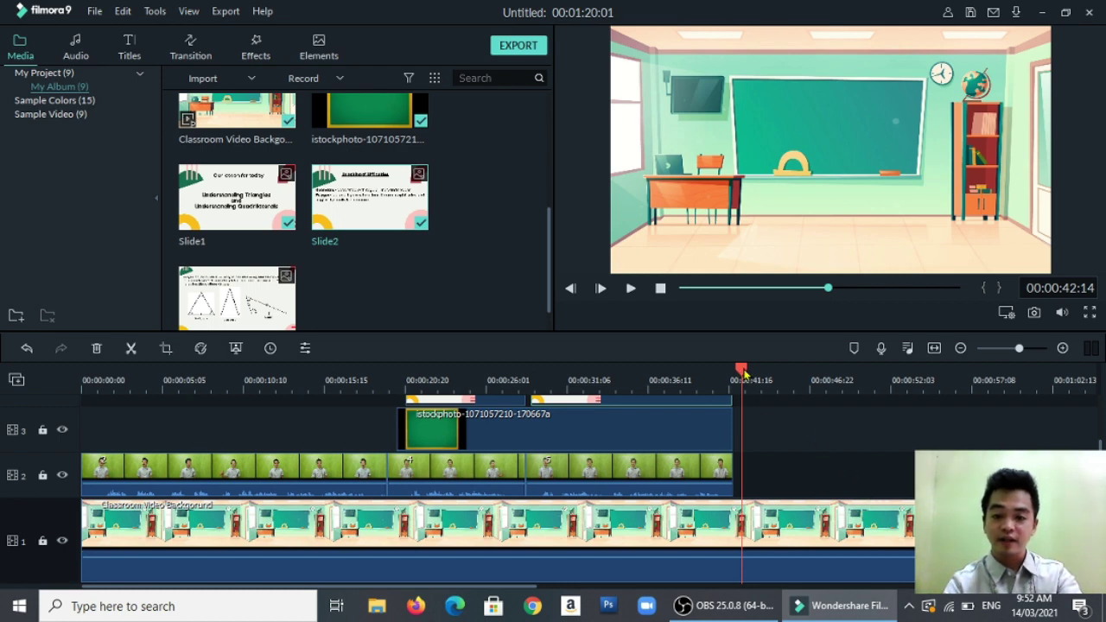
left_click_drag(743, 372, 736, 372)
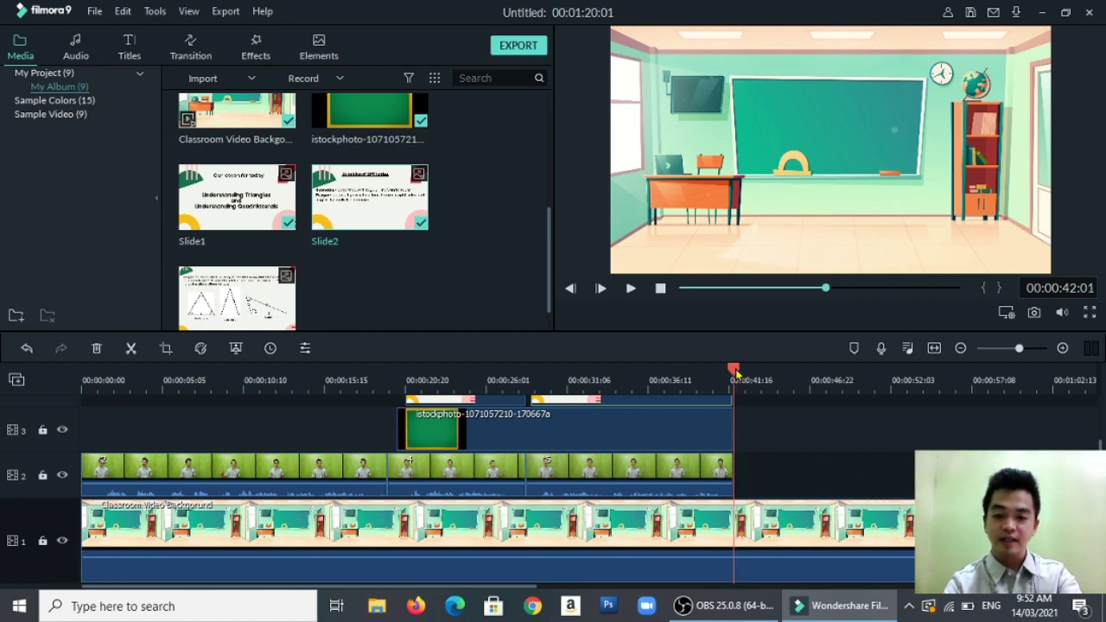
left_click(819, 529)
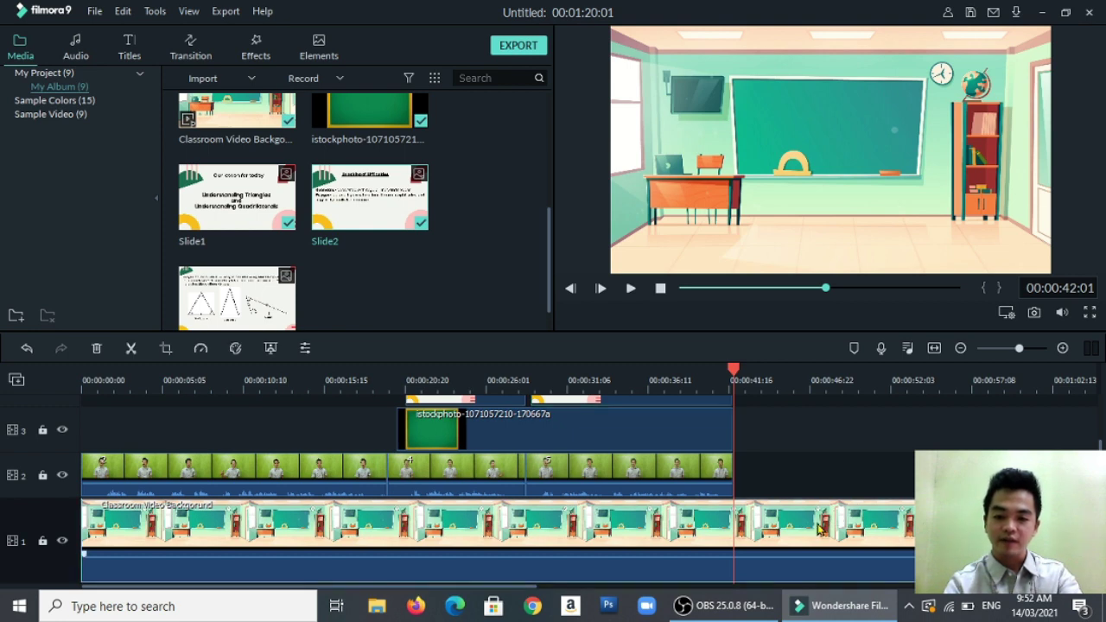
left_click(131, 350)
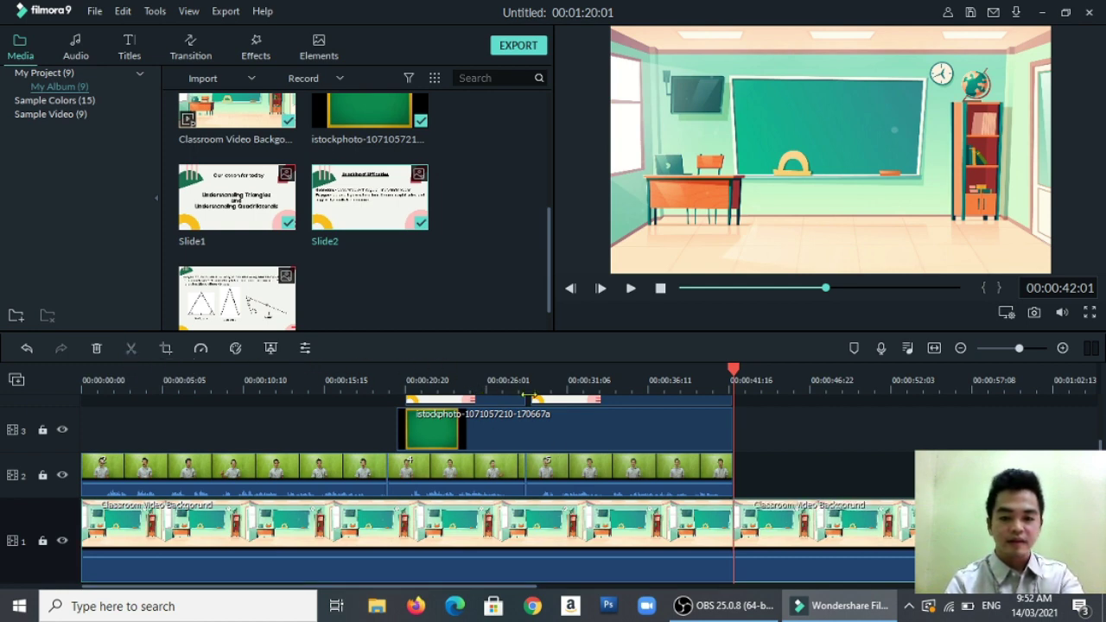
left_click(97, 348)
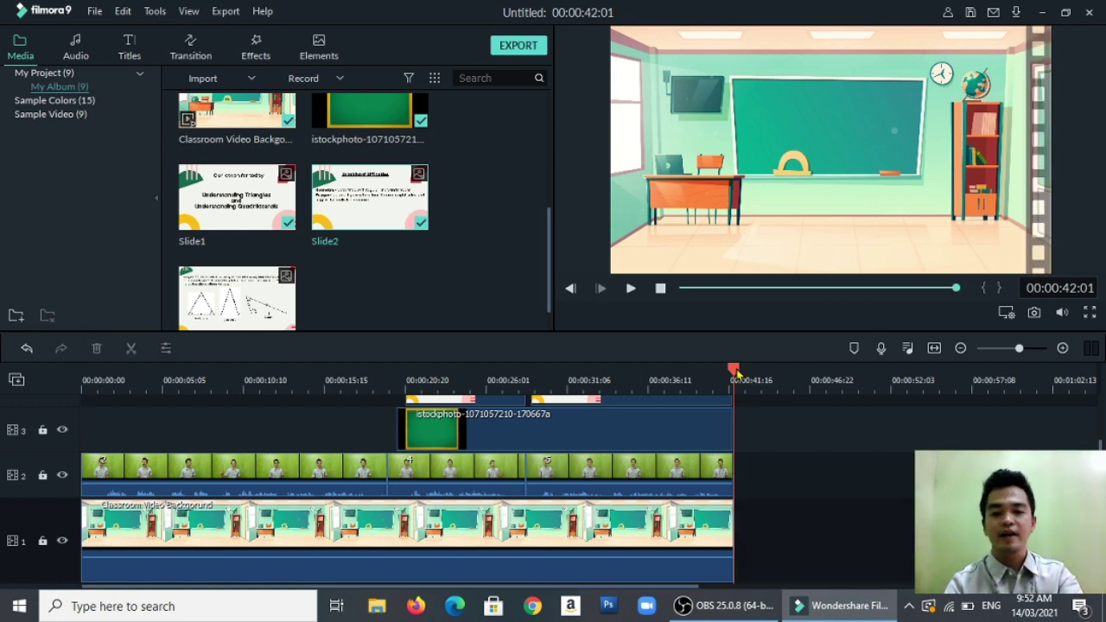
left_click_drag(735, 369, 718, 370)
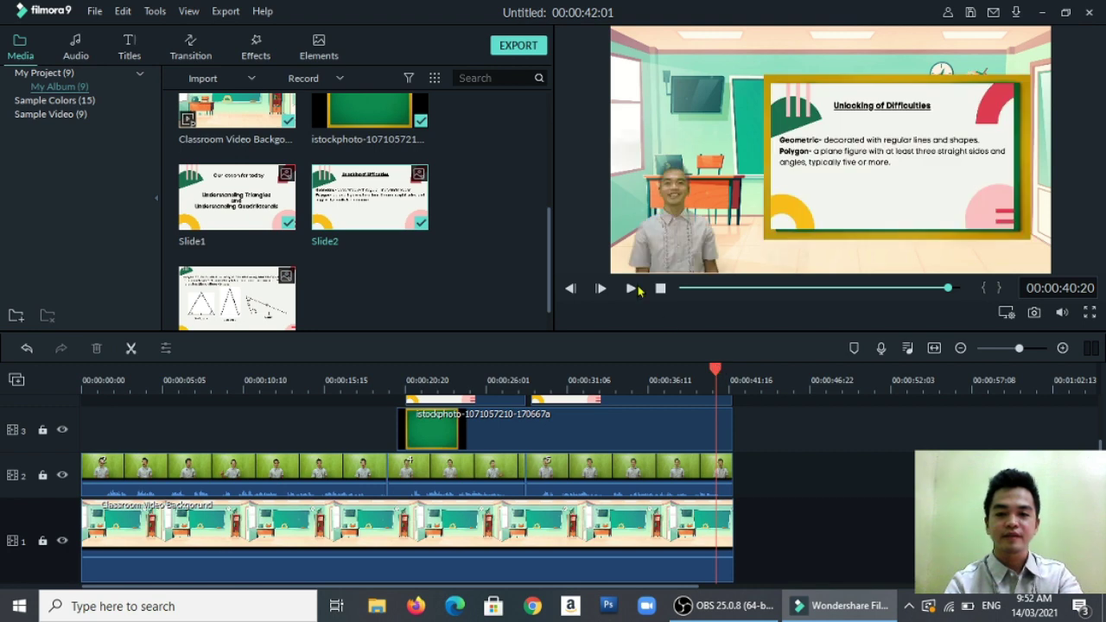
left_click(630, 289)
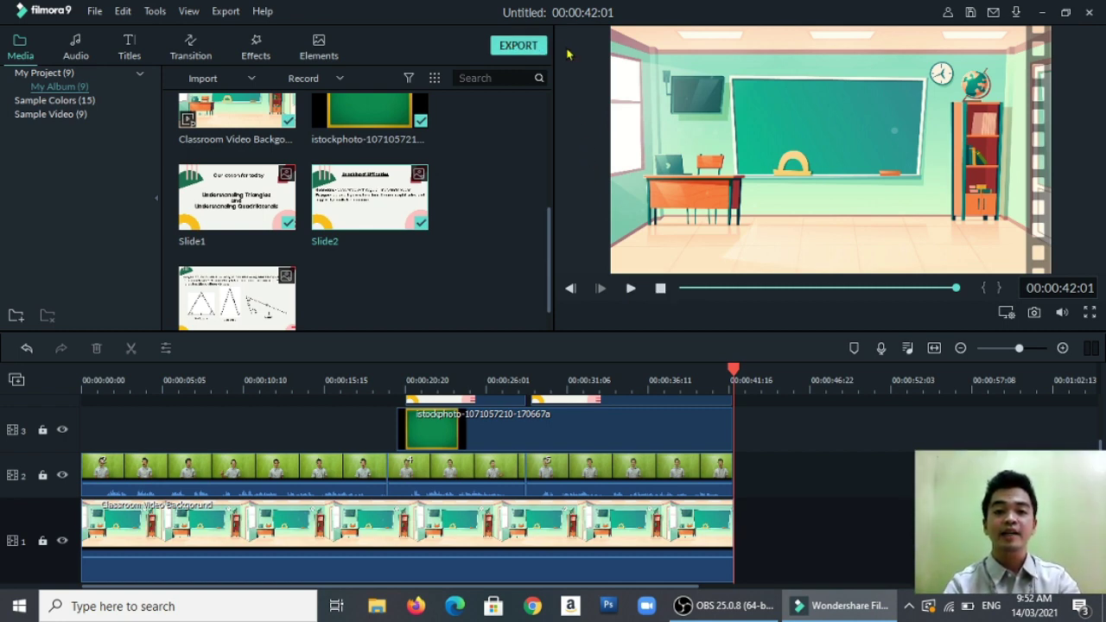
Step: Open the export settings for a local MP4 file and name the video "Demo Teaching"
left_click(522, 49)
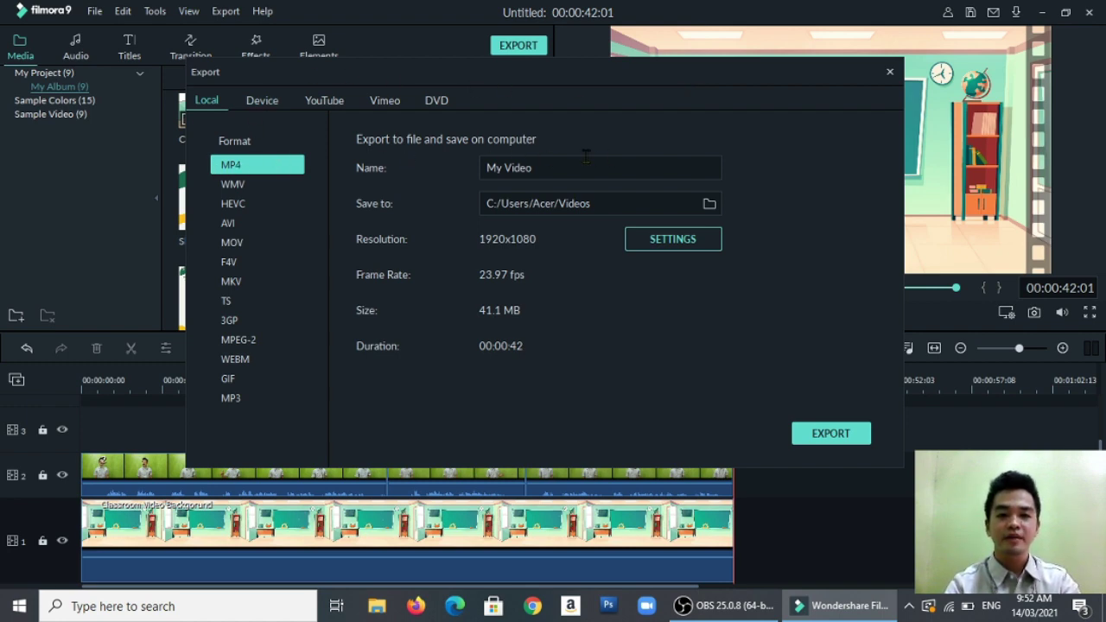
left_click_drag(549, 167, 461, 164)
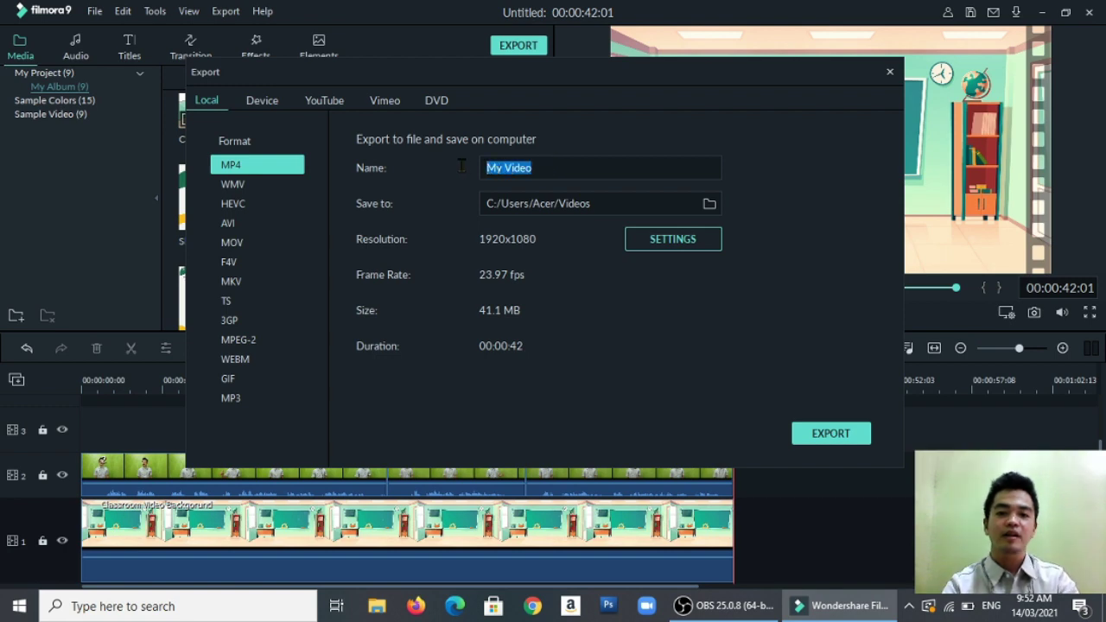
key("ctrl+a")
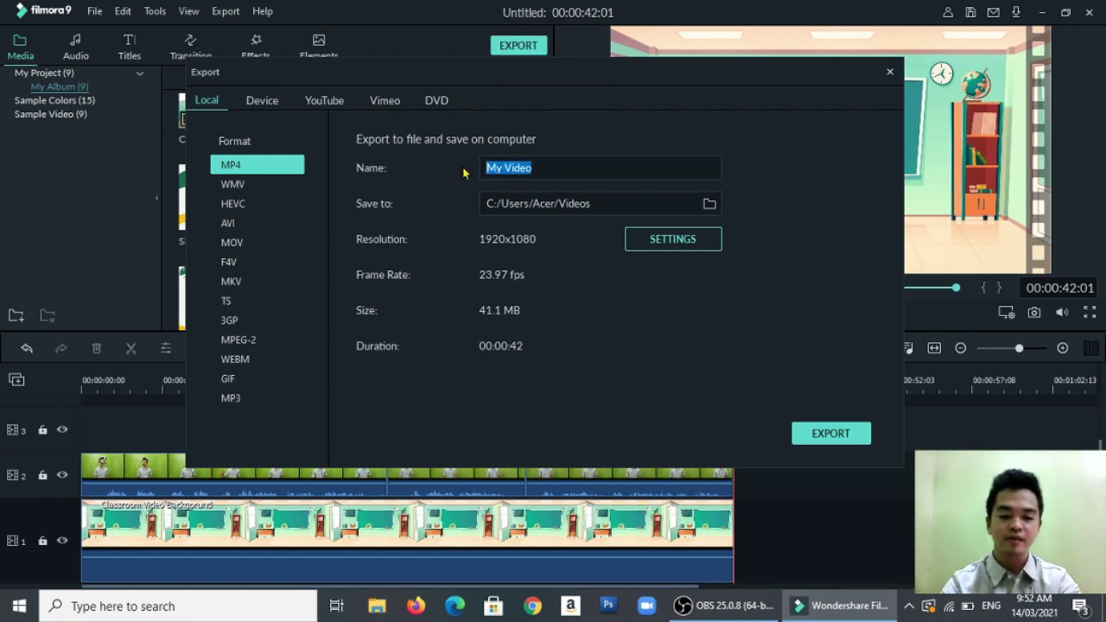
type("D")
key("Caps_Lock")
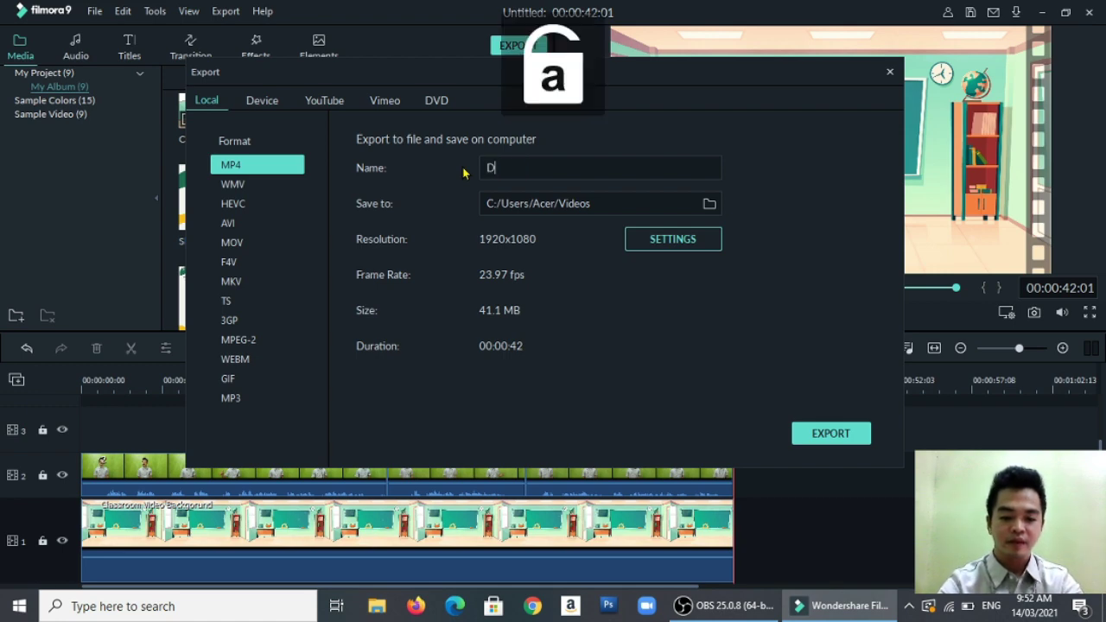
type("emo")
key("Caps_Lock")
type("JT")
key("Caps_Lock")
type("e")
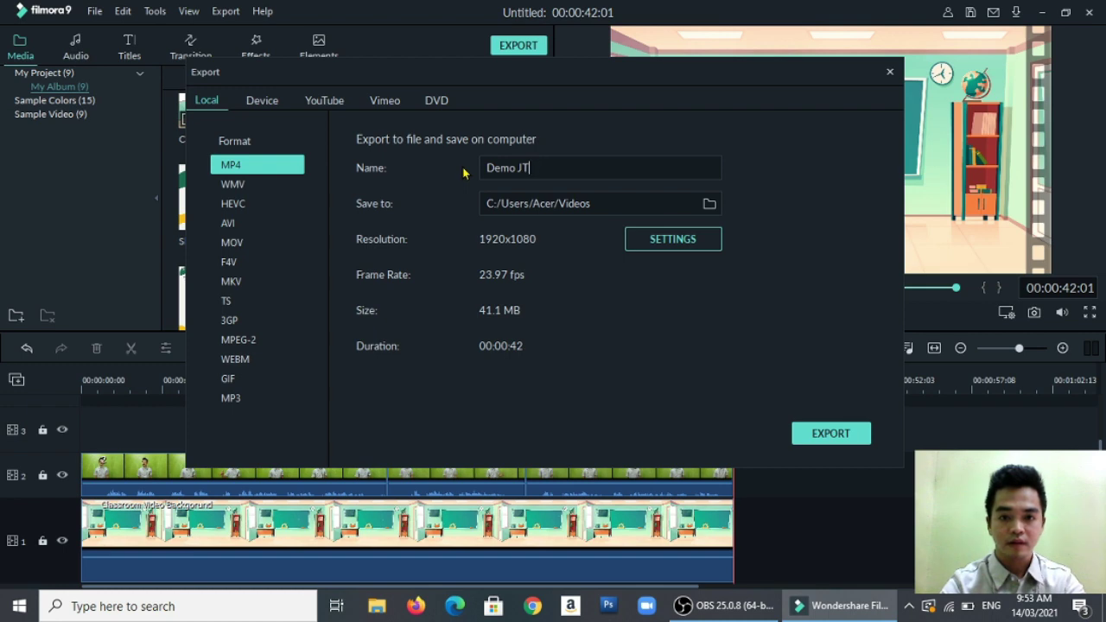
key("BackSpace")
key("BackSpace")
key("Caps_Lock")
type("T")
key("Caps_Lock")
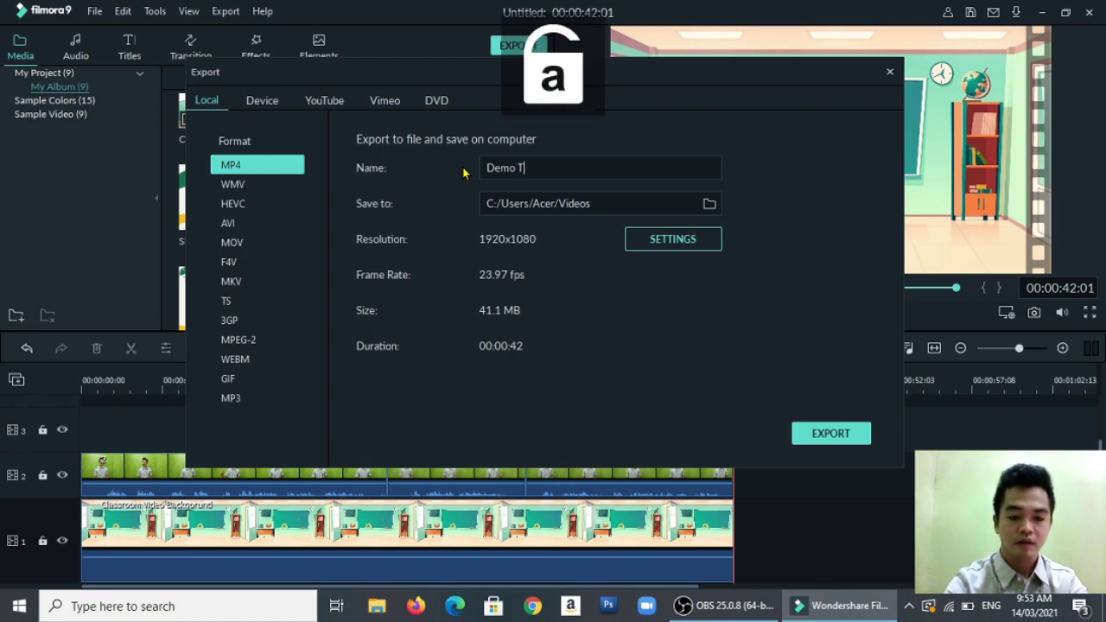
type("eaching")
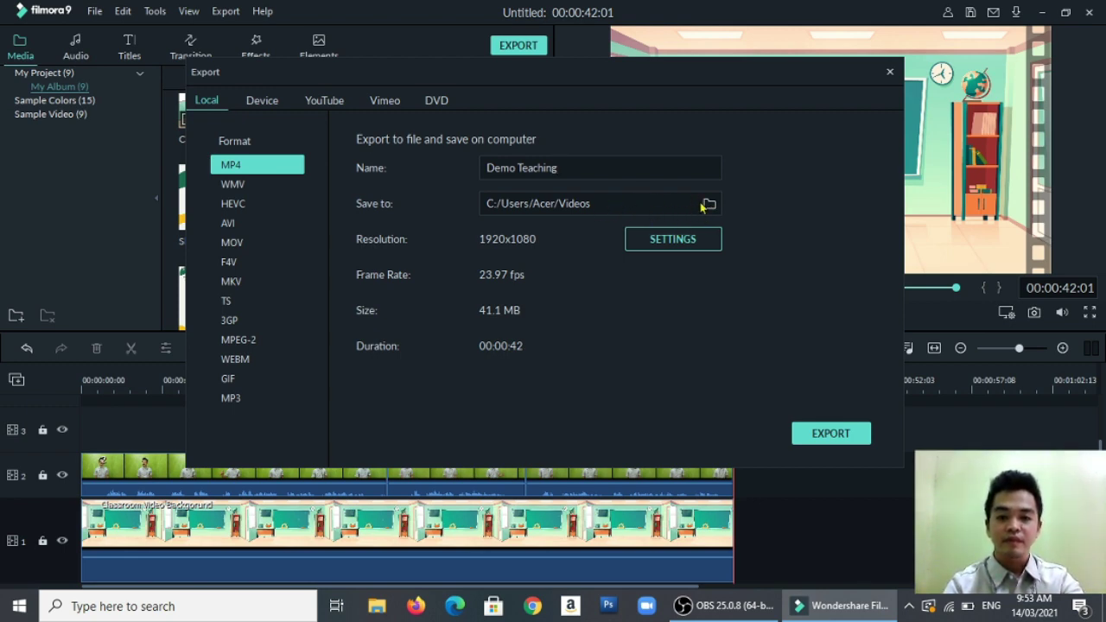
Step: Compare the Good, Better and Best quality presets for the export and apply Best
left_click(673, 239)
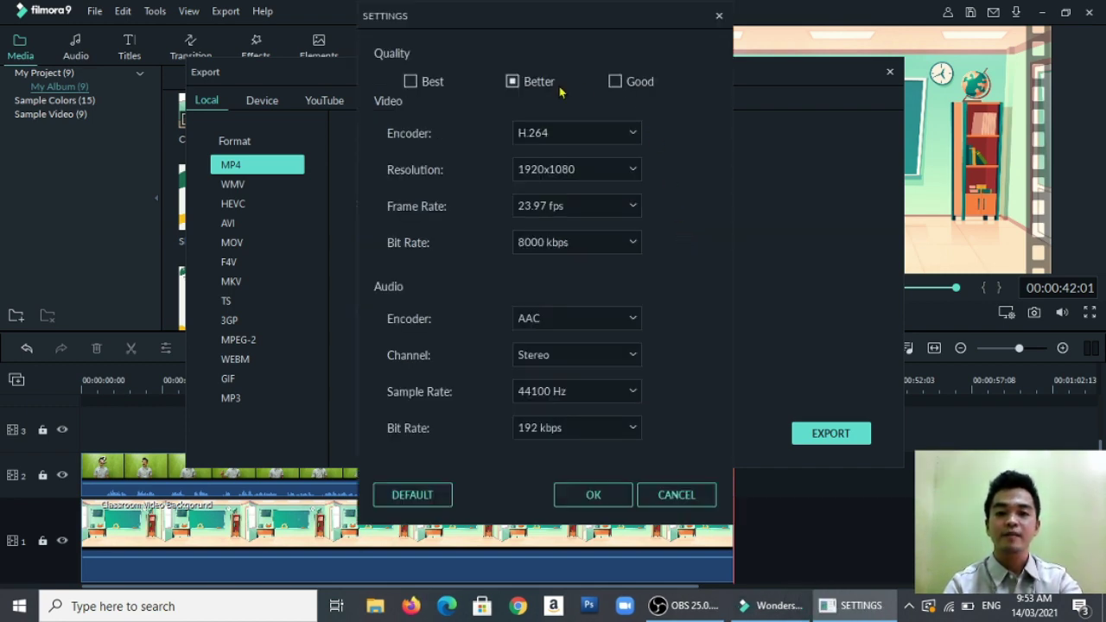
left_click(615, 81)
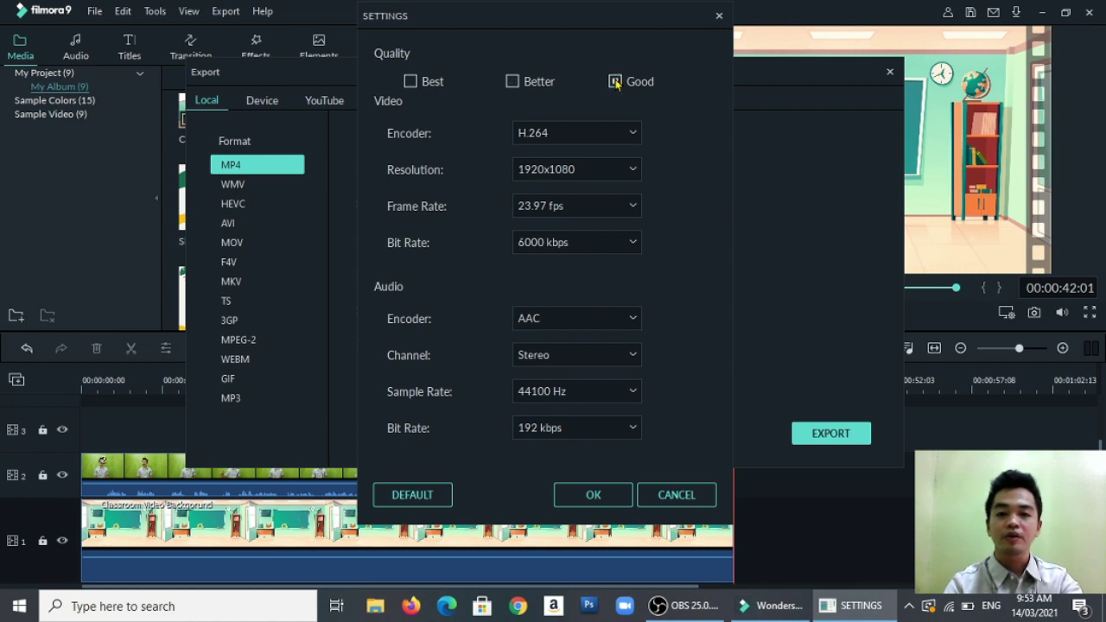
left_click(511, 83)
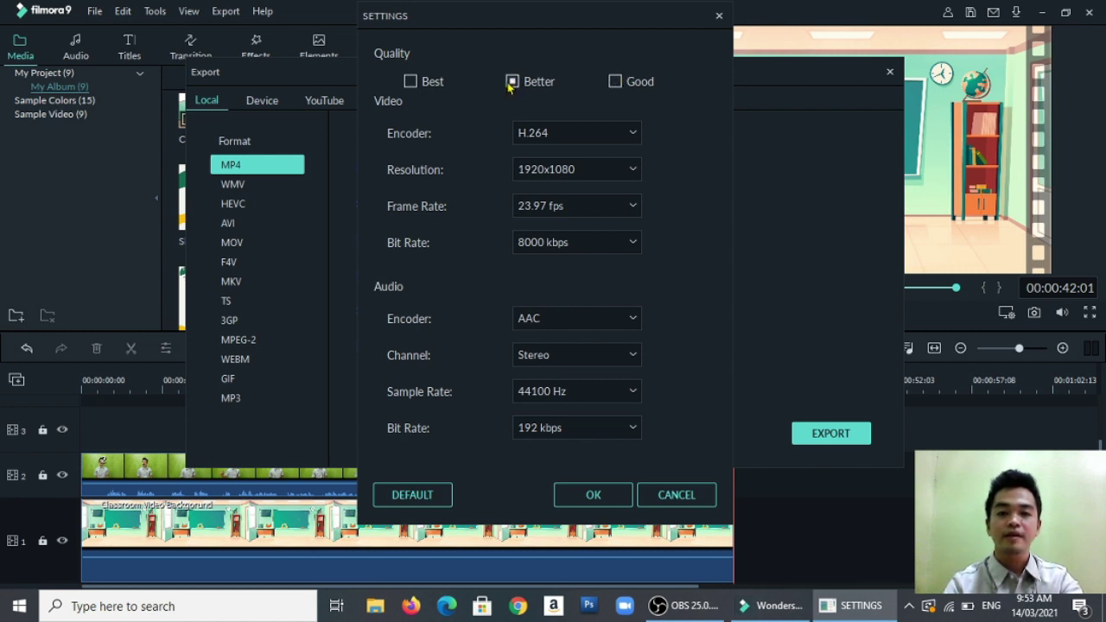
left_click(409, 82)
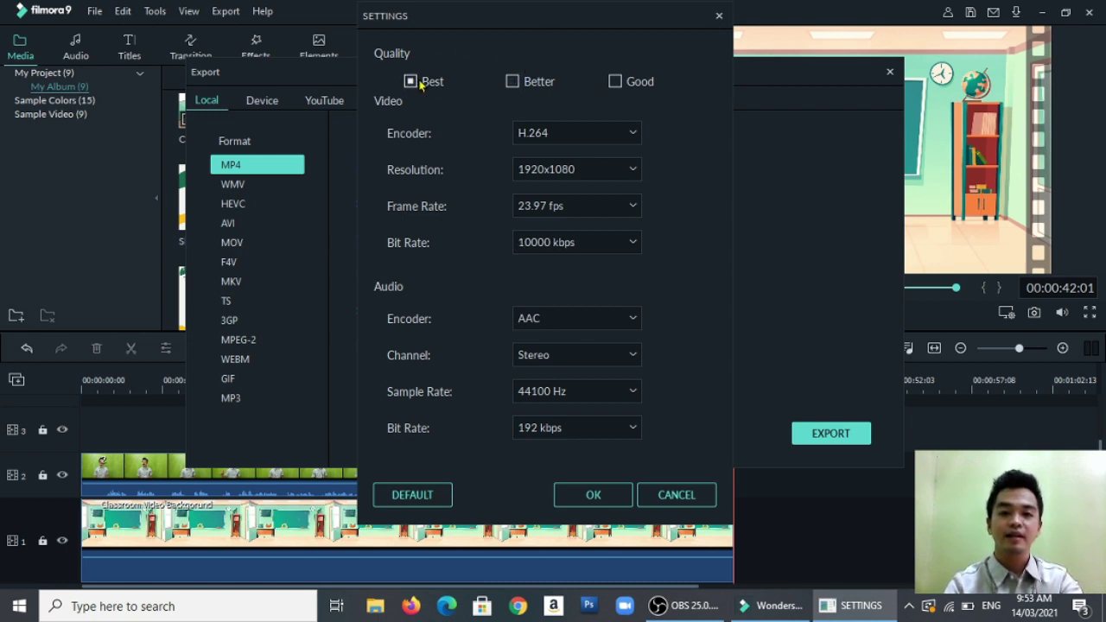
left_click(591, 494)
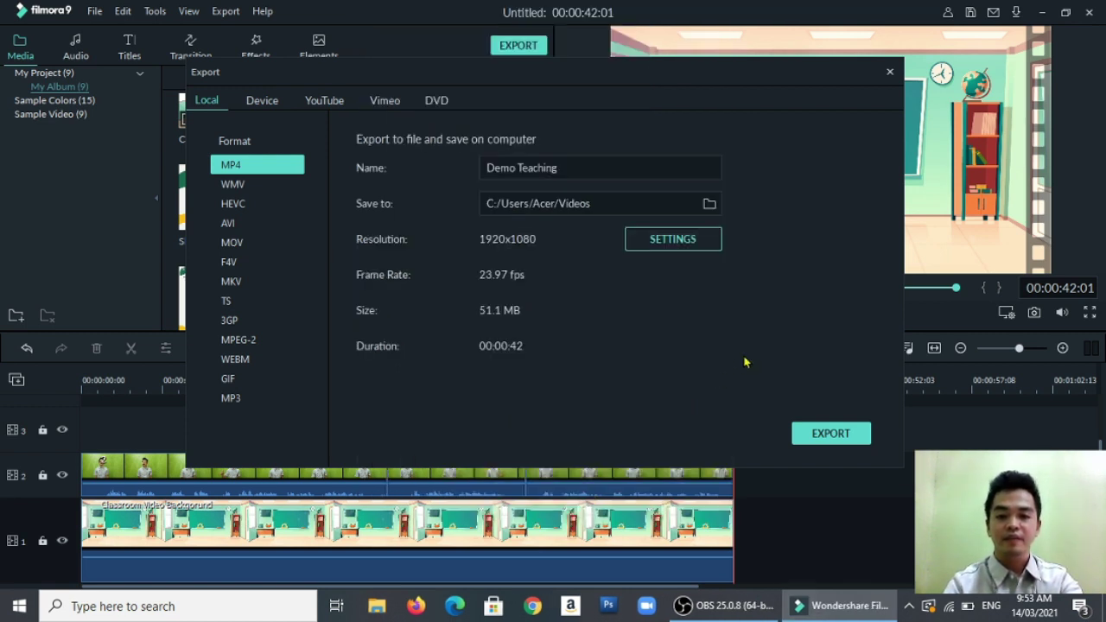